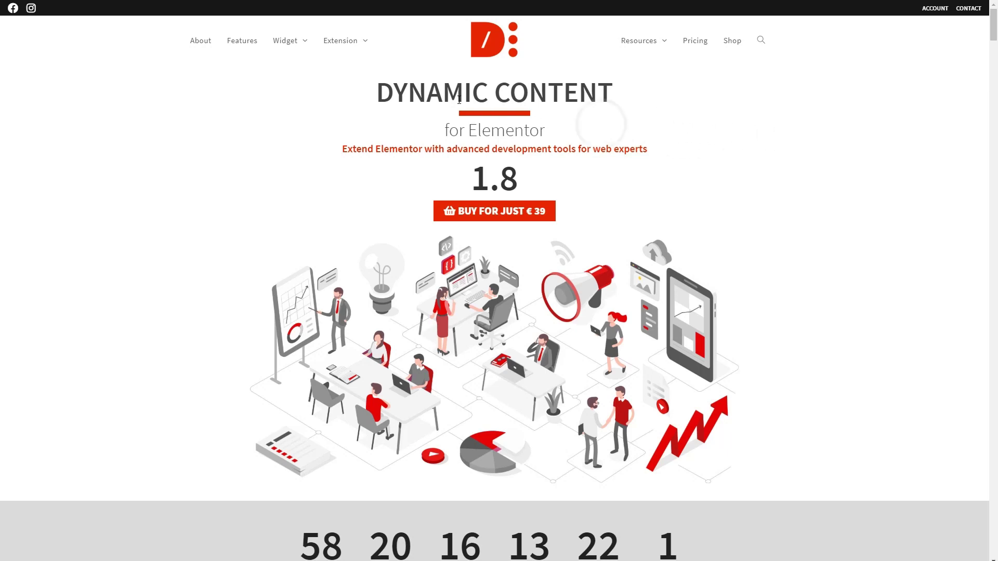
Review the Elementor Pro FORM extensions under the Extension menu
mouse_move(343, 41)
mouse_move(372, 72)
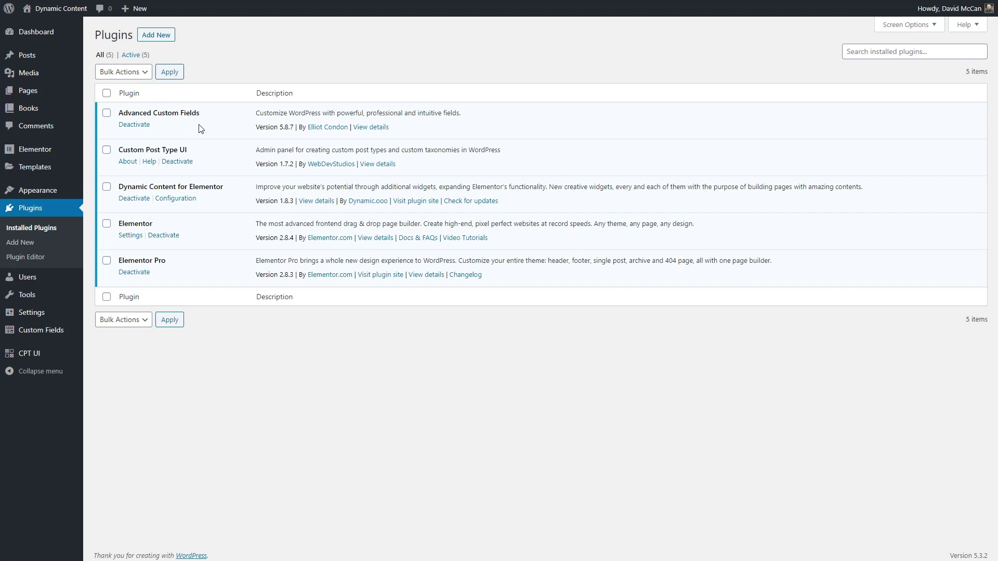
Go to CPT UI's Add/Edit Post Types page
mouse_move(32, 352)
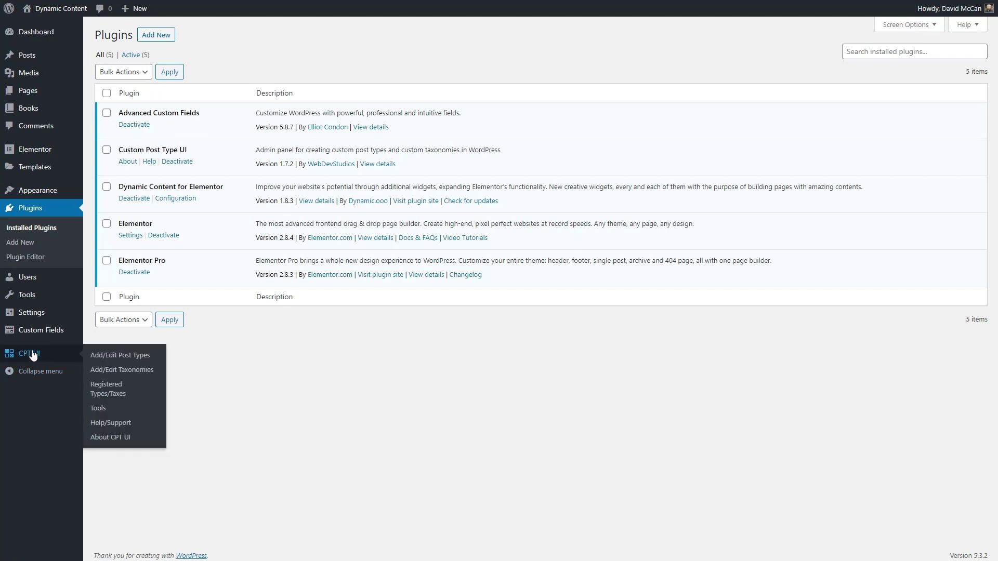
click(98, 357)
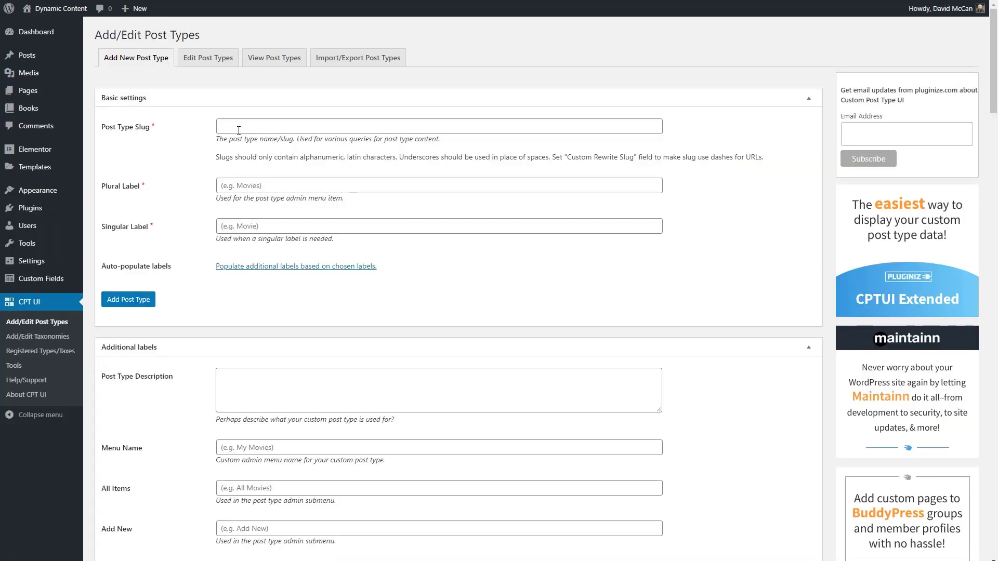
Enter post type slug 'contact', plural label 'Contacts' and singular label 'Contact'
click(240, 128)
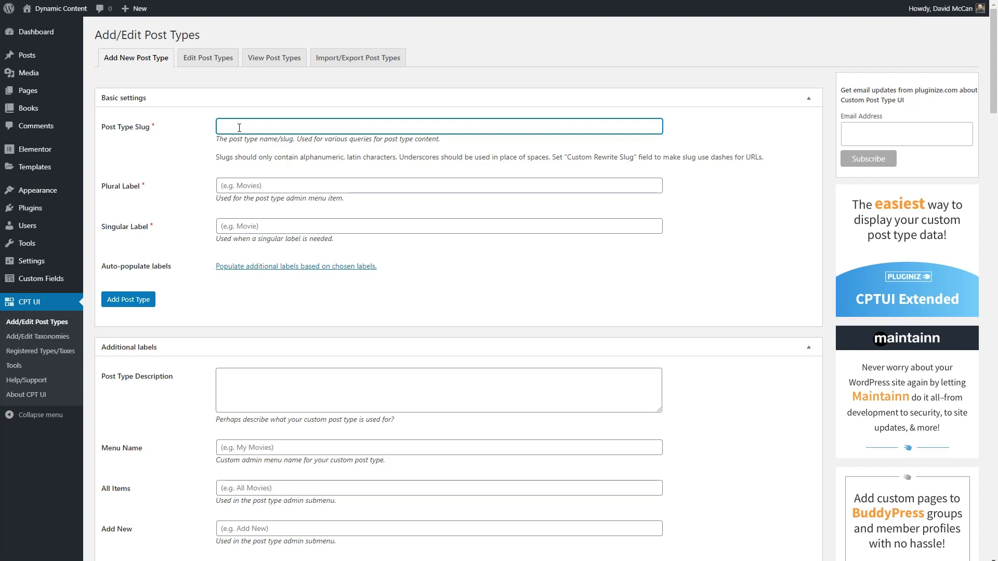
text(contact)
key(Tab)
text(Const)
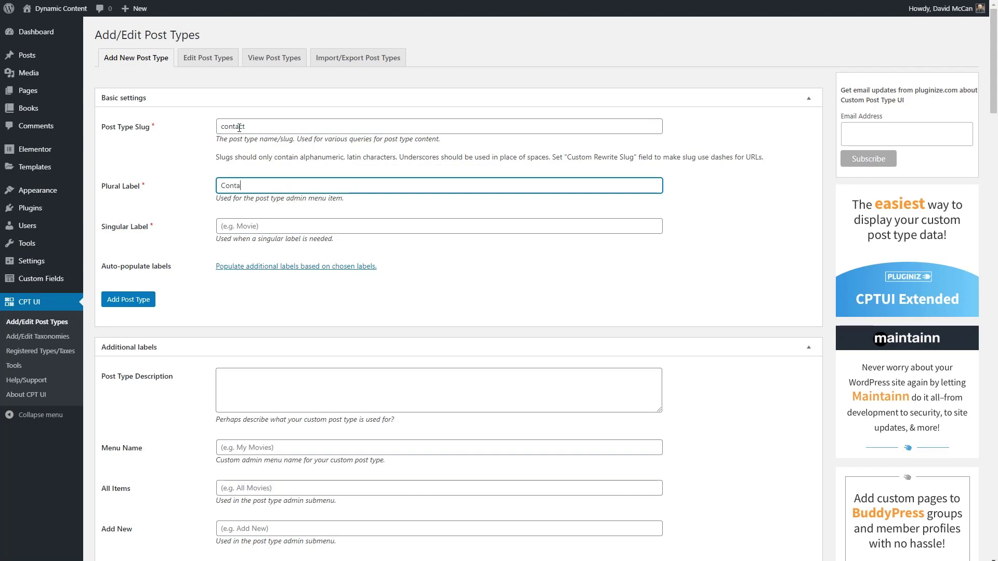
key(Tab)
text(Con)
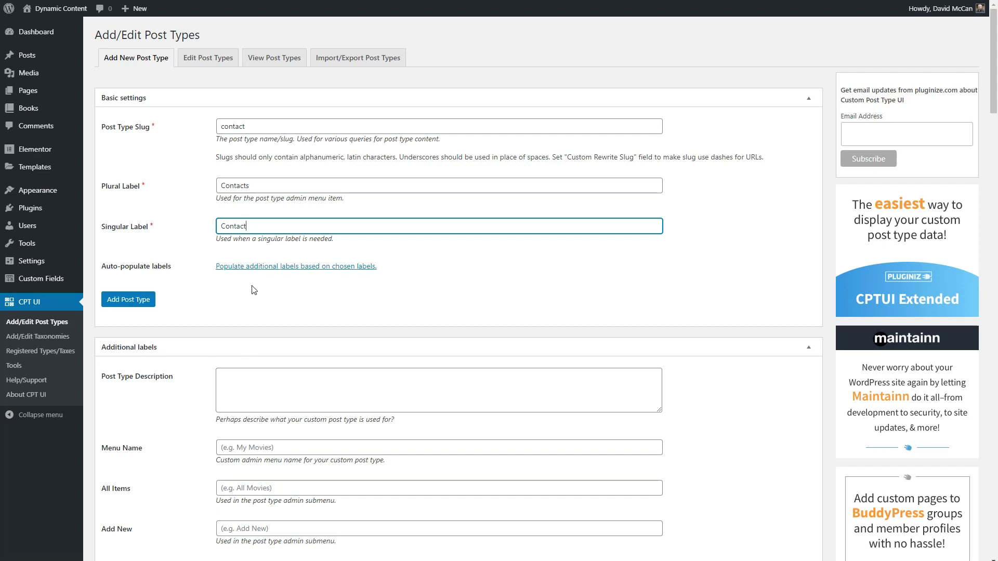
click(805, 349)
Set Has Archive and Exclude From Search to True for the post type
scroll(433, 297, down, 3)
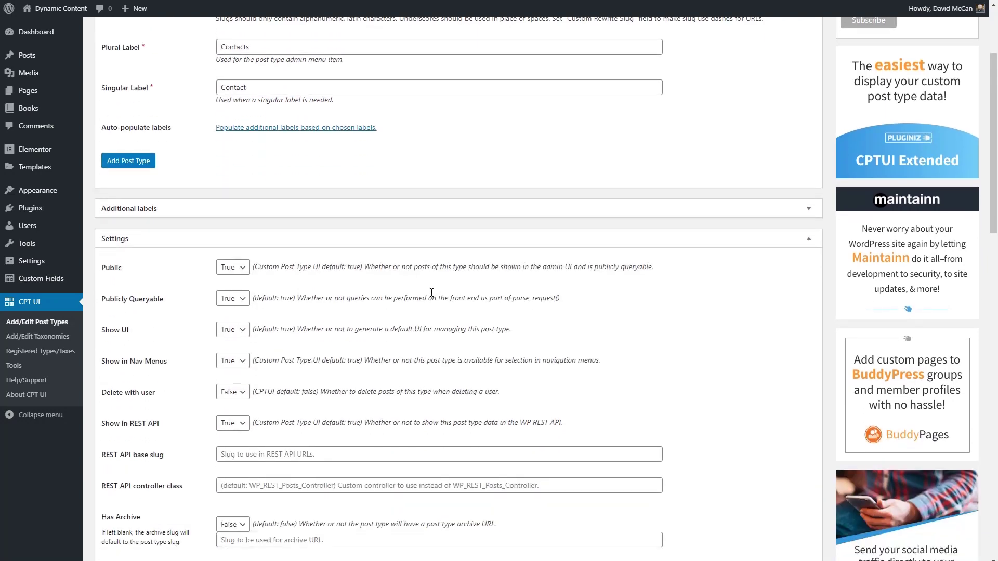
scroll(432, 293, down, 3)
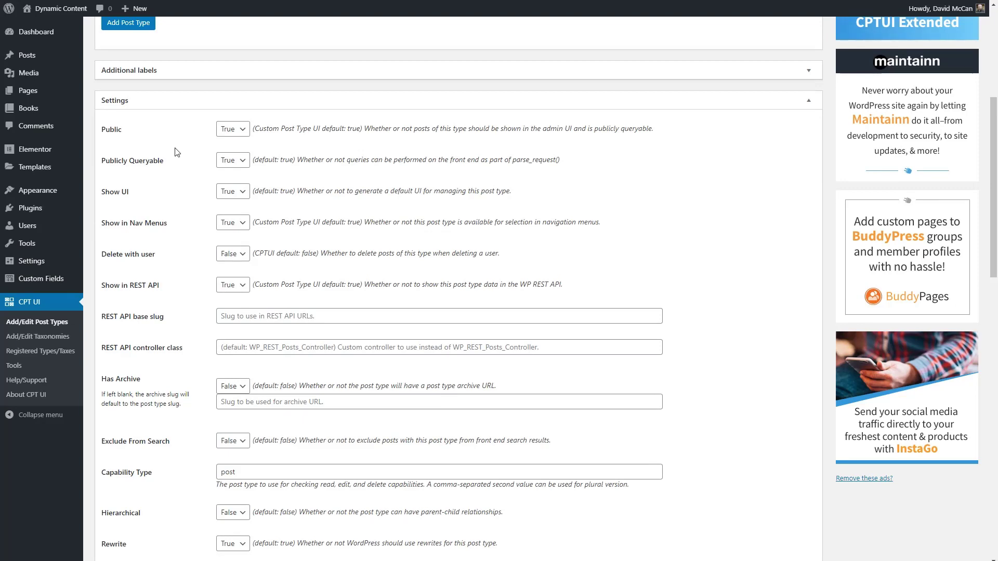
scroll(177, 152, down, 3)
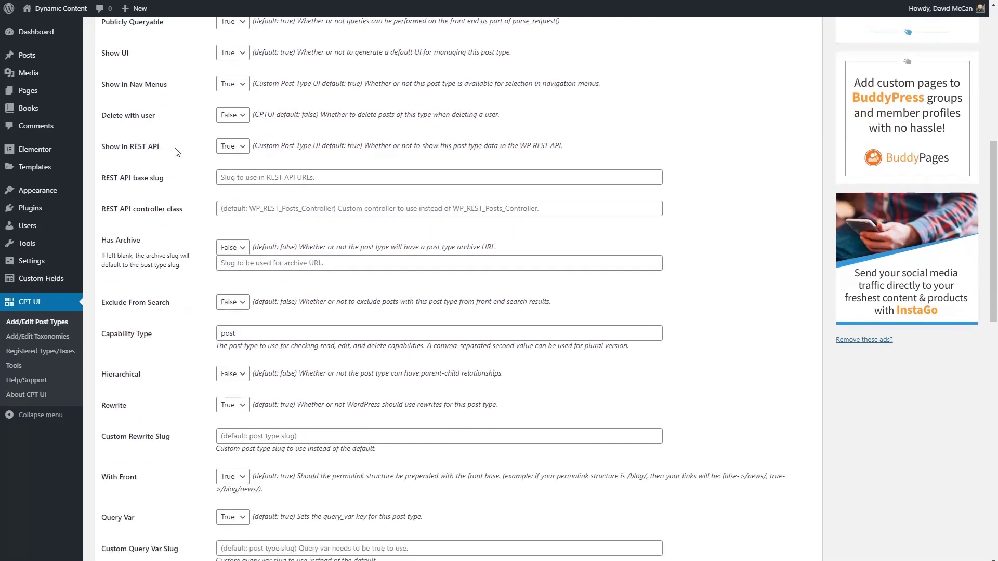
scroll(175, 152, down, 2)
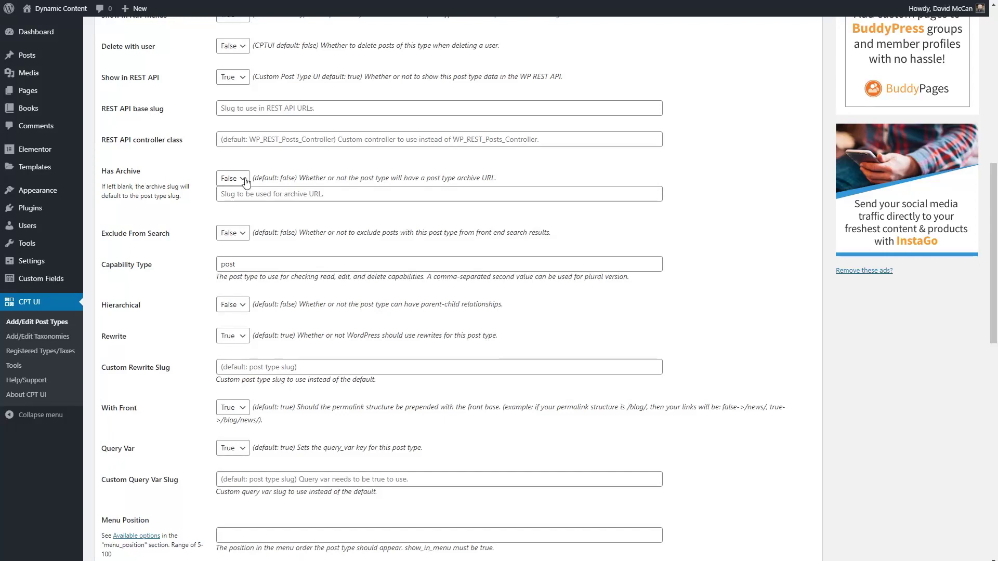
click(229, 178)
click(225, 202)
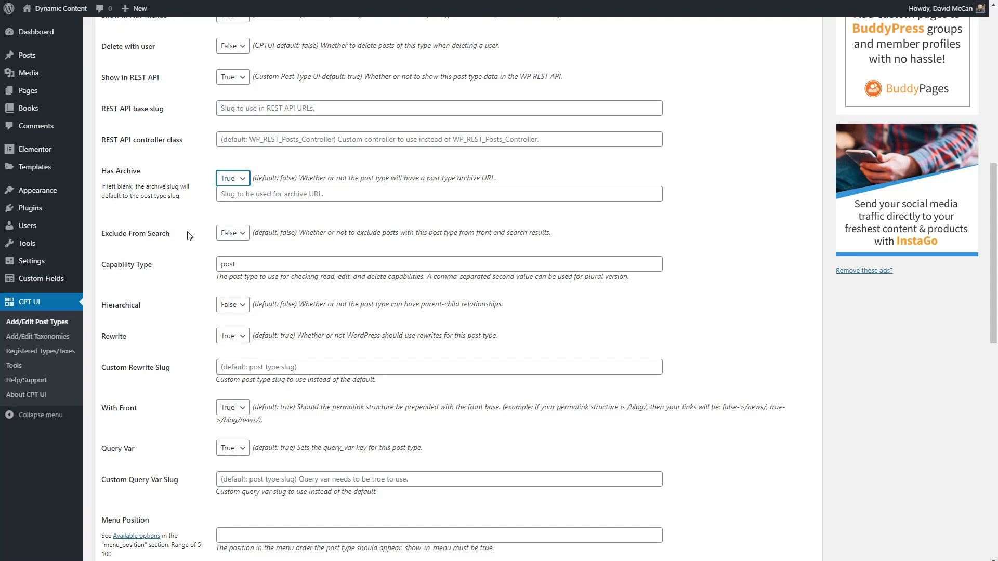
click(244, 235)
click(226, 251)
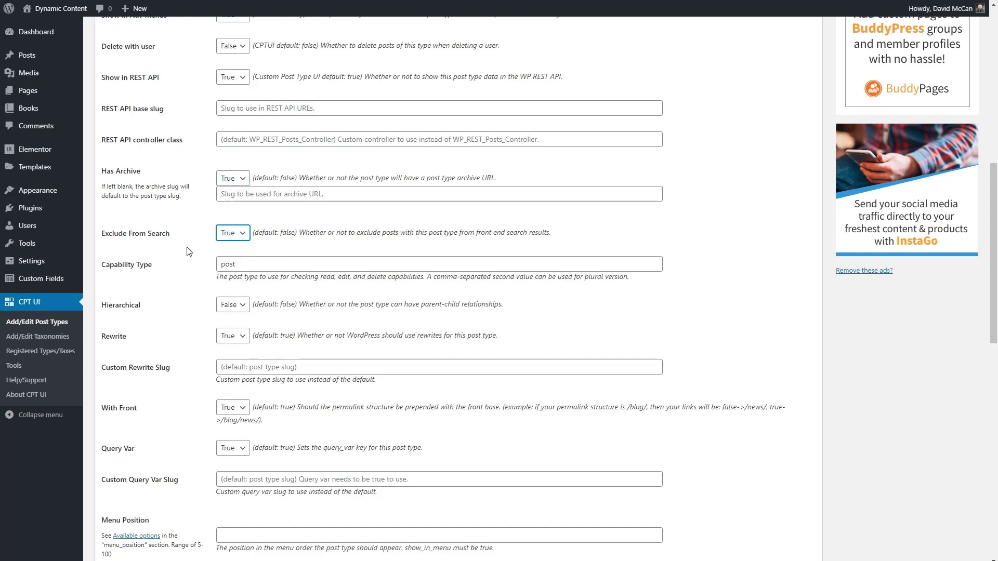
scroll(189, 251, down, 3)
scroll(188, 250, down, 2)
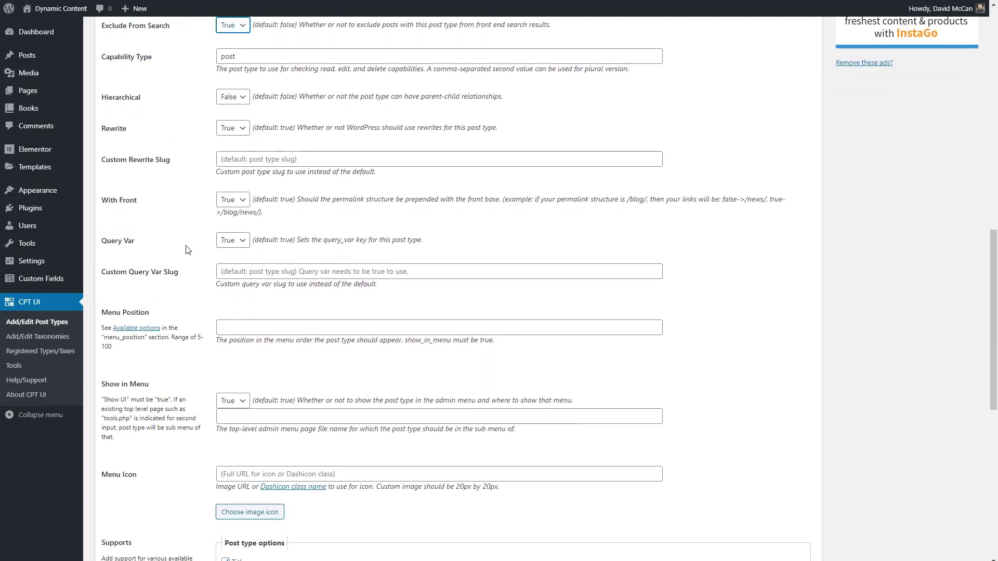
scroll(186, 249, down, 5)
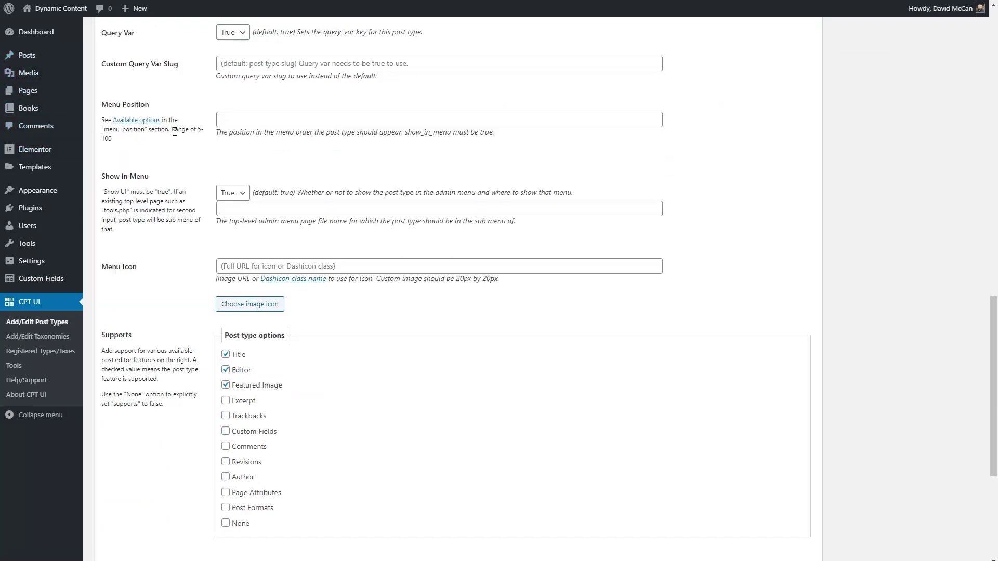
Set menu position 20, replace Featured Image support with Revisions, and add the post type
click(236, 121)
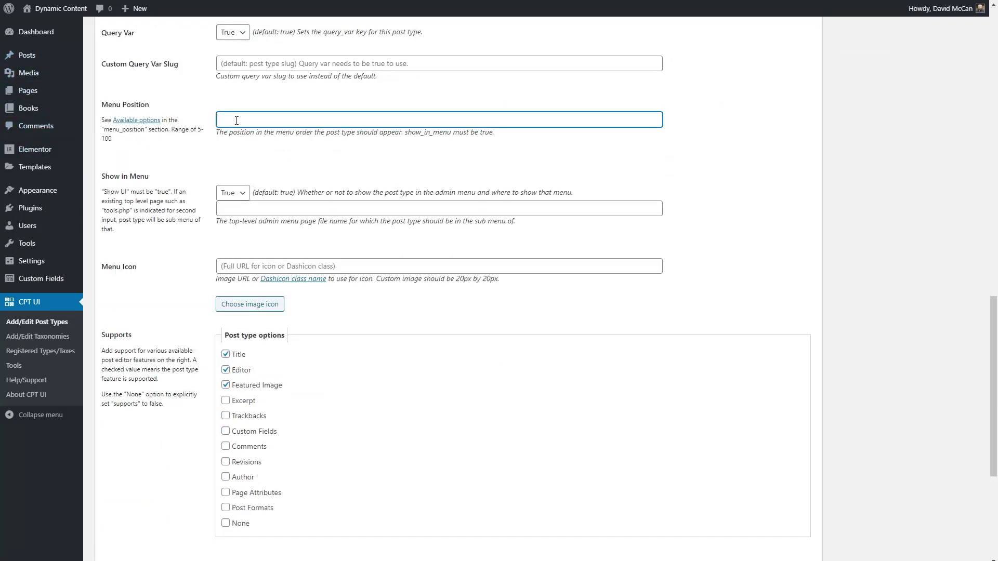
text(20)
mouse_move(34, 97)
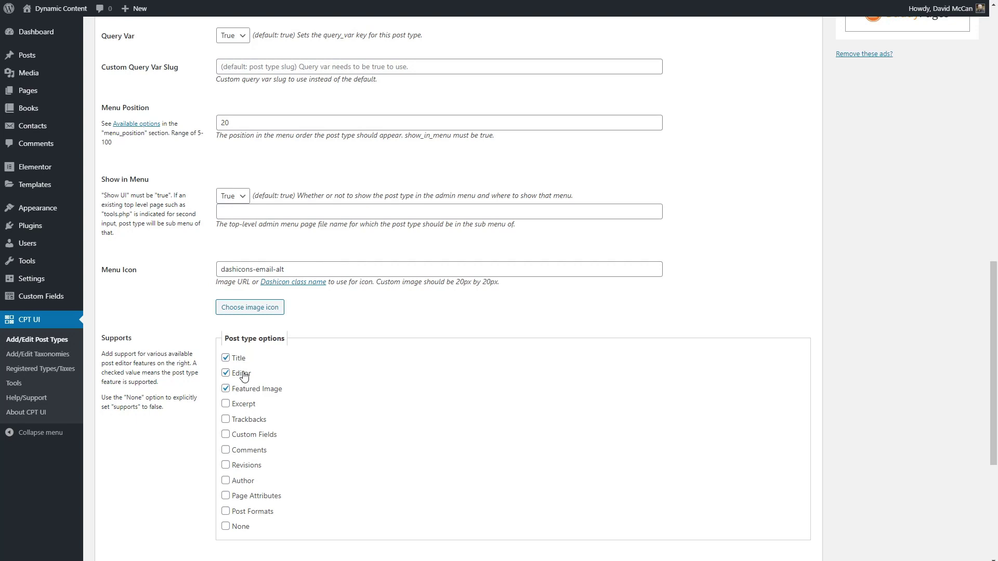
click(225, 390)
click(226, 466)
scroll(521, 383, down, 5)
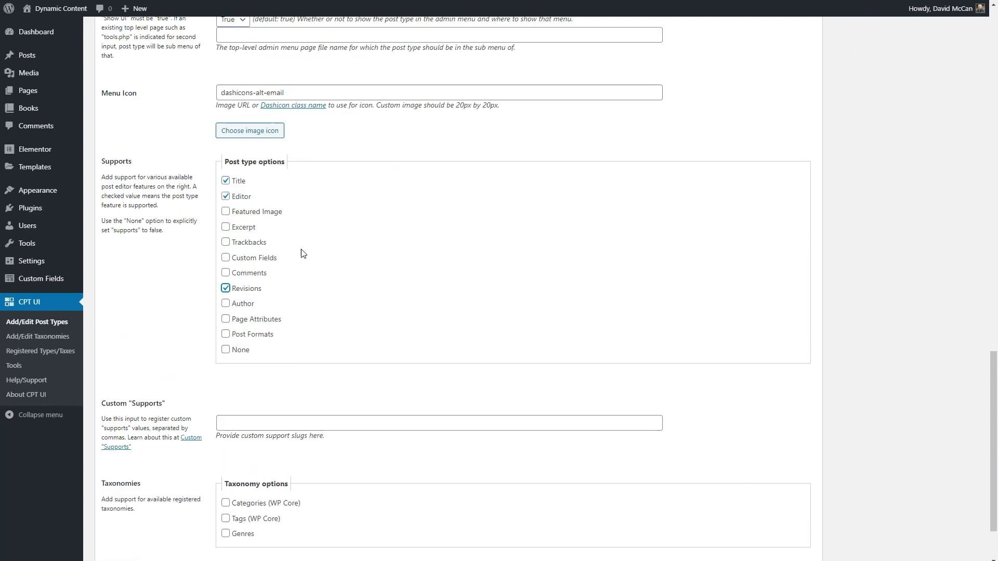
click(124, 518)
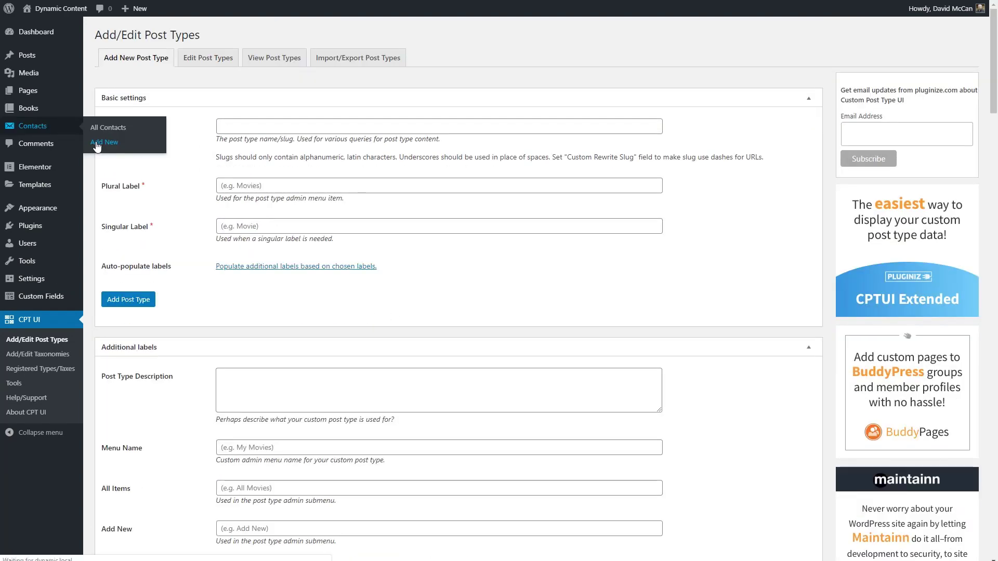
Check a blank new Contact post, then start a new ACF field group
click(97, 146)
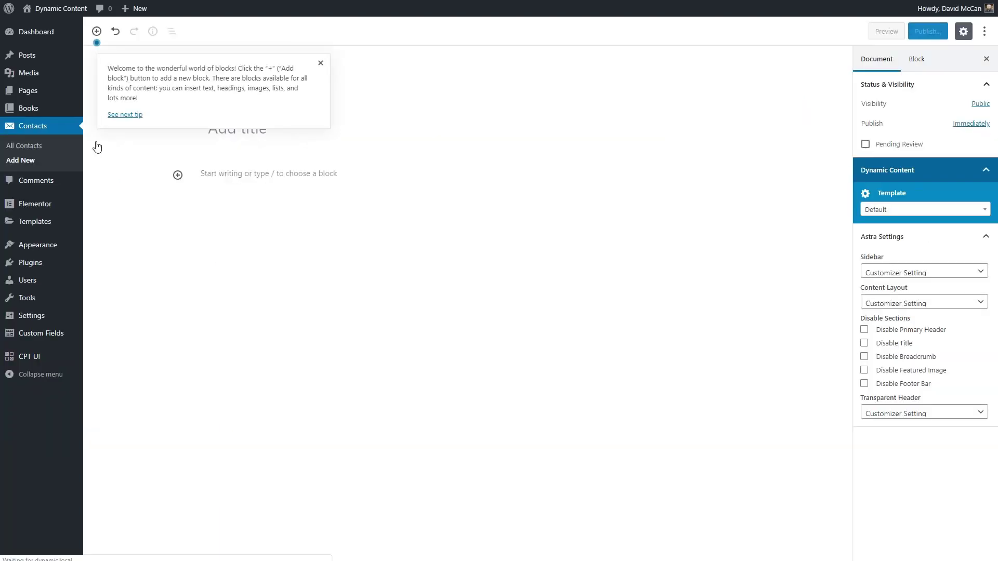
click(321, 63)
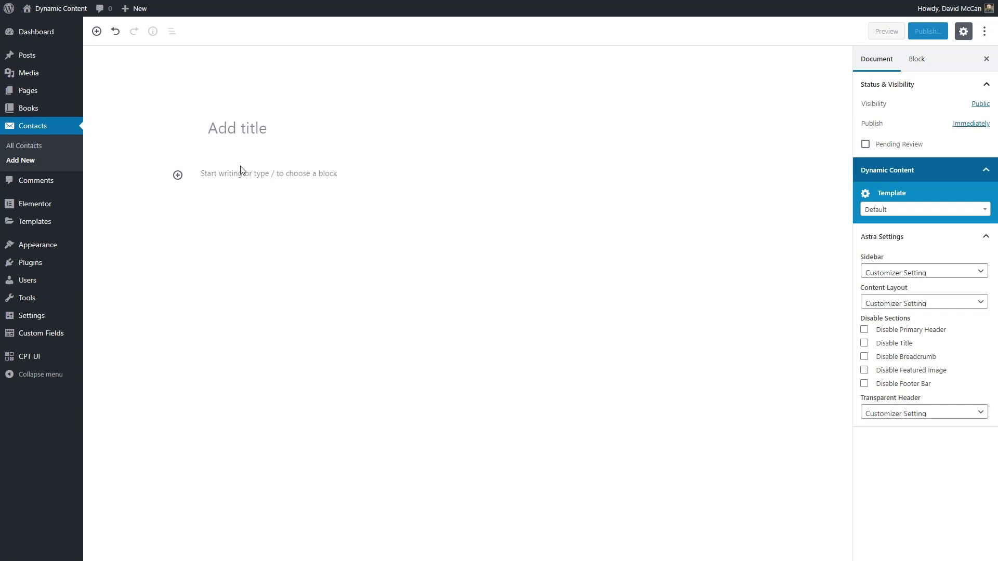
mouse_move(33, 338)
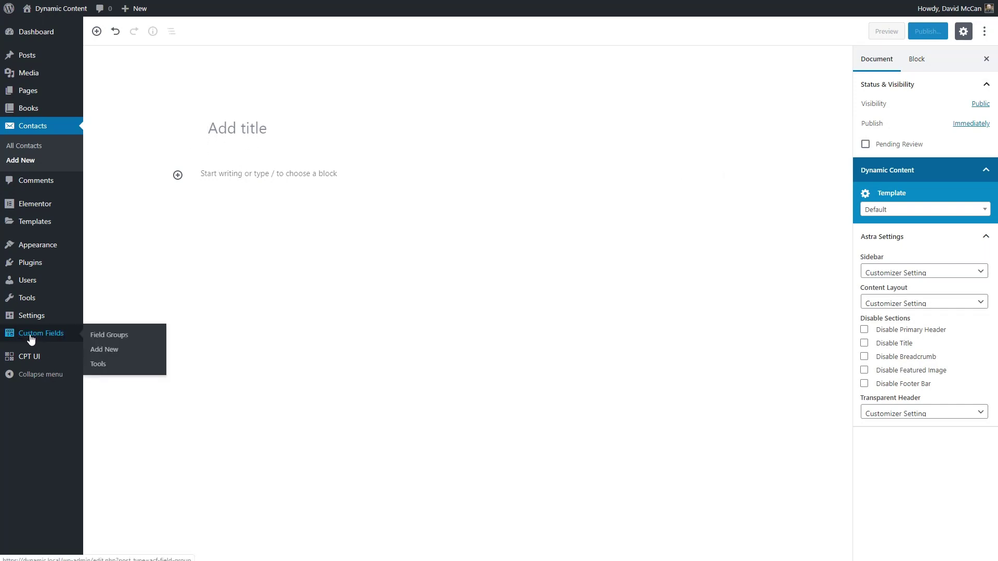
click(99, 351)
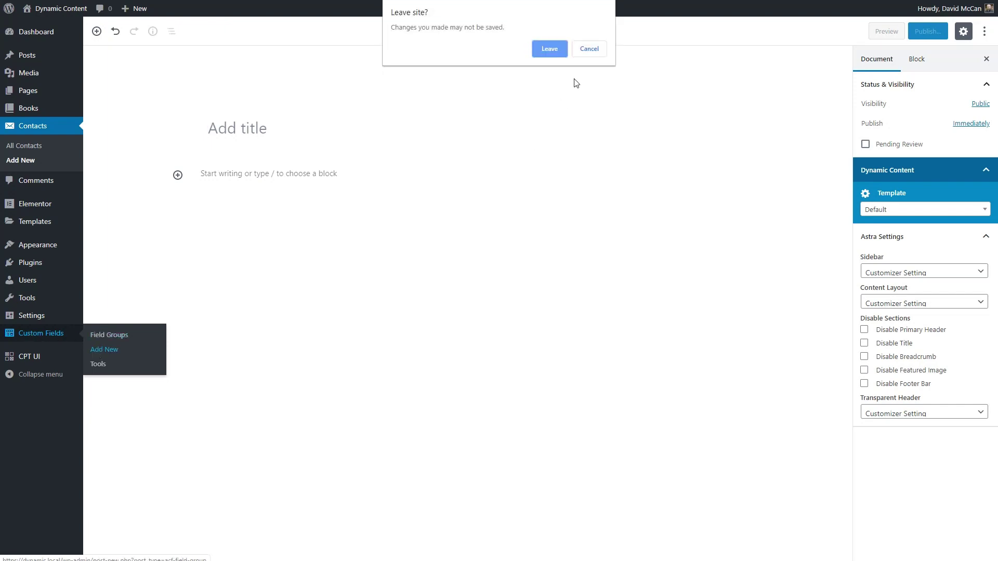
click(548, 48)
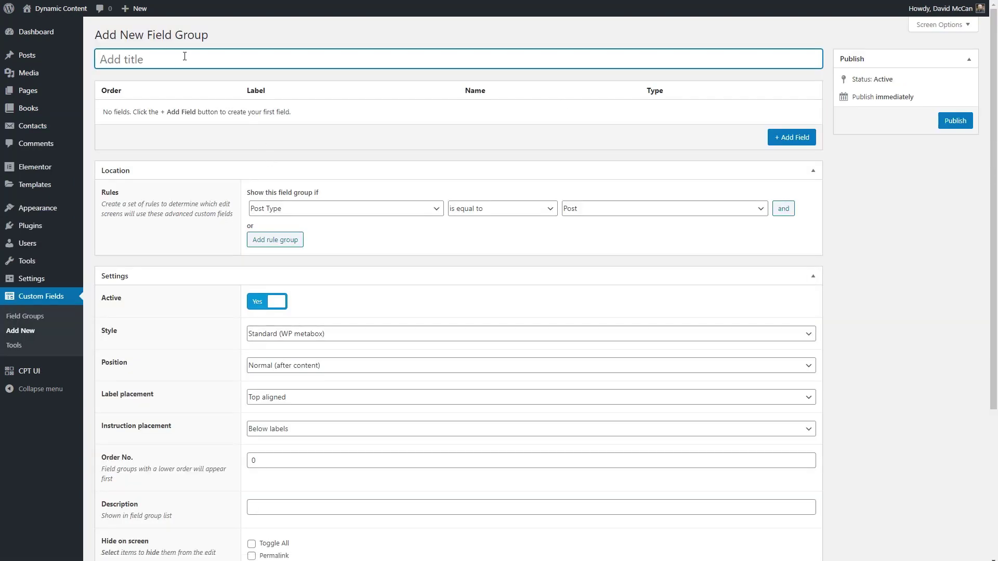
Title the group 'Contact Info', limit it to Contact posts, and add a required Name field
text(Contact Info)
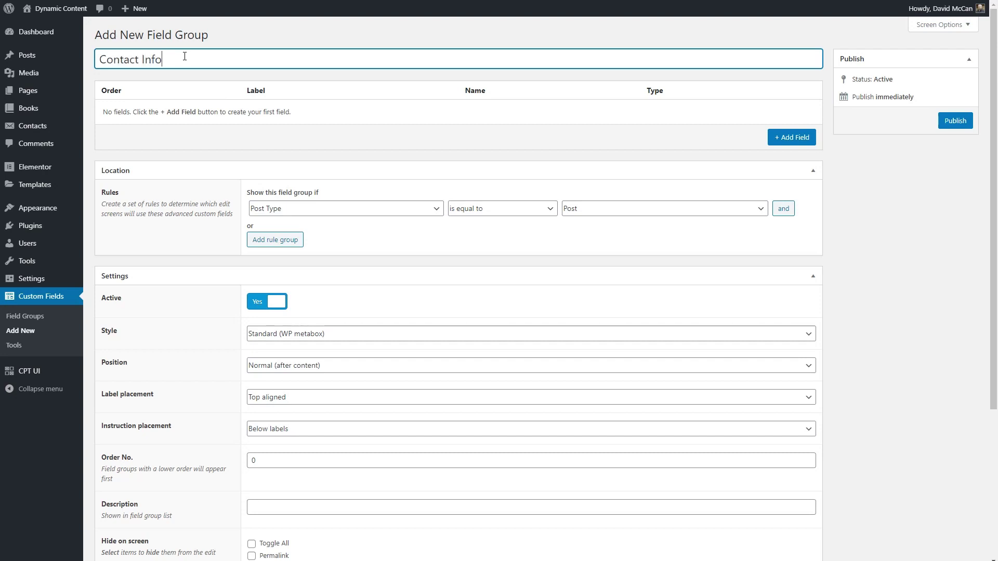
click(601, 208)
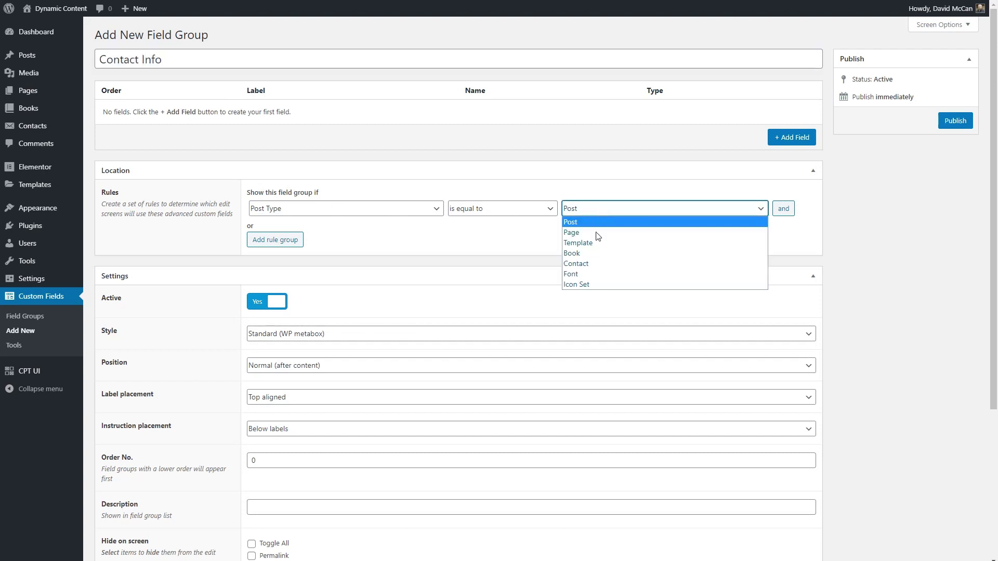
click(588, 264)
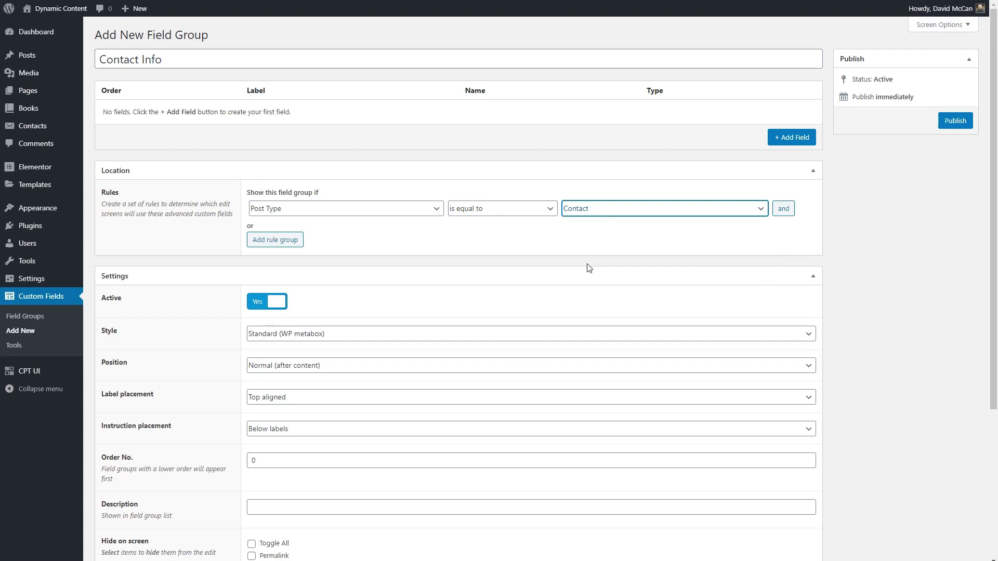
click(791, 137)
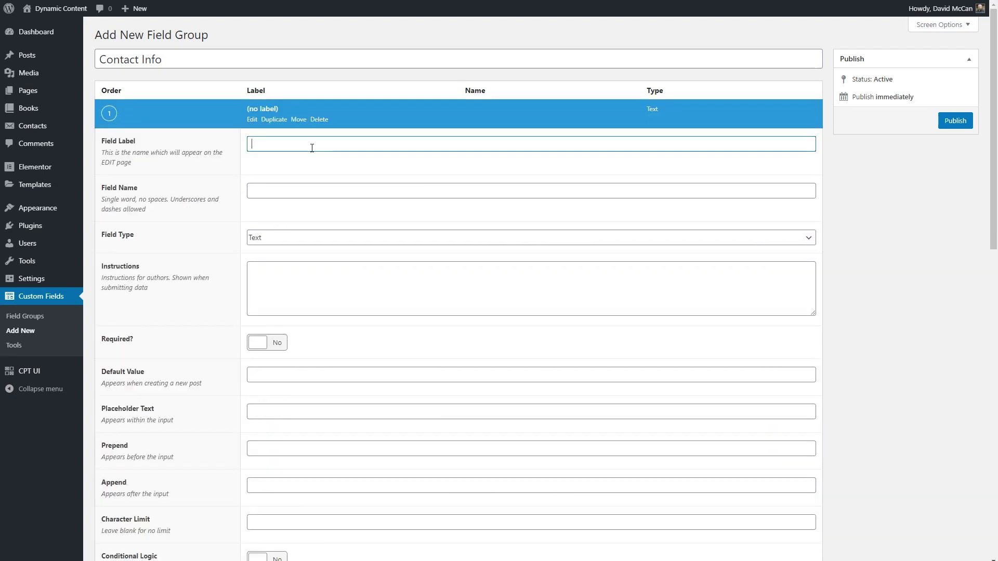
text(Name)
click(288, 190)
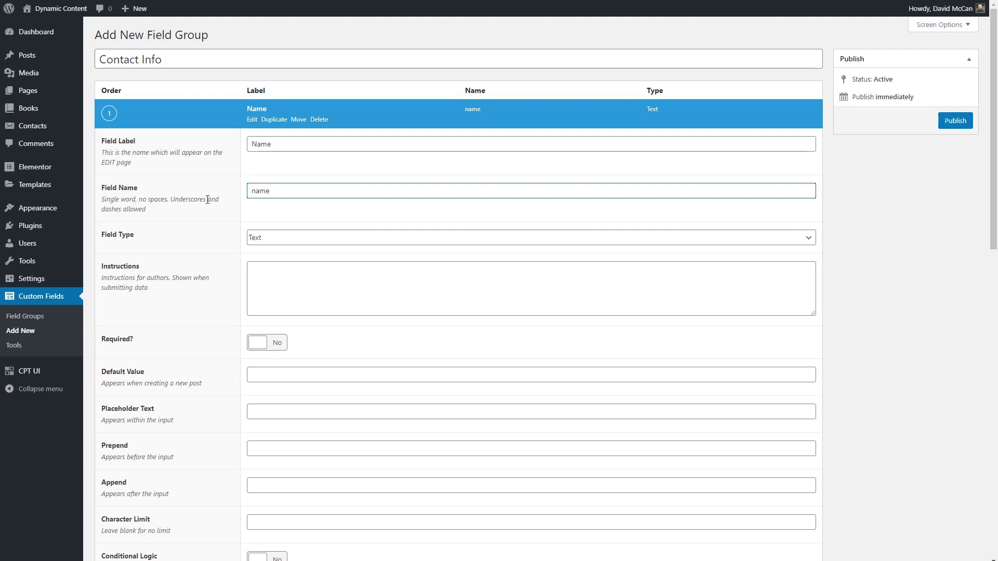
click(279, 344)
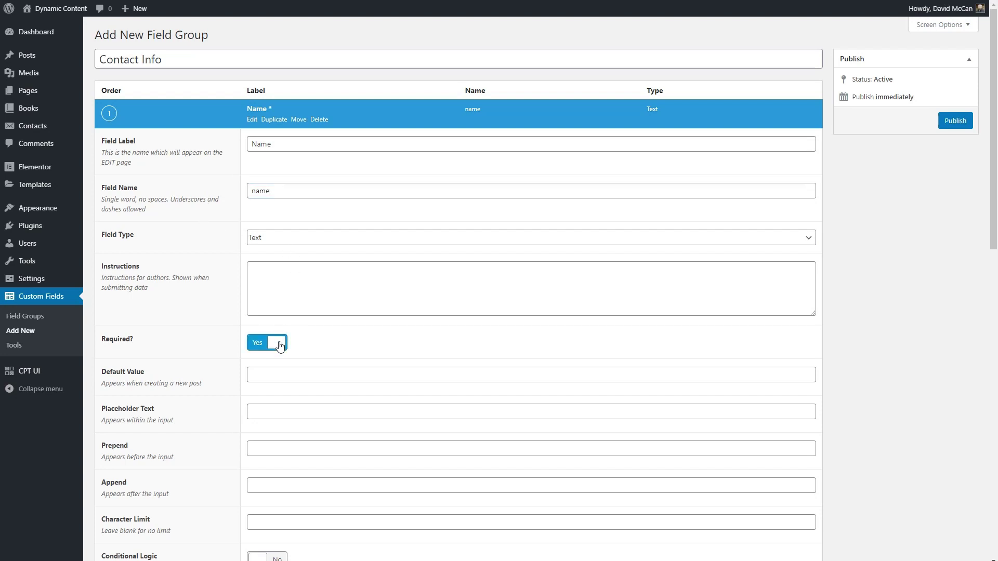
scroll(413, 223, down, 2)
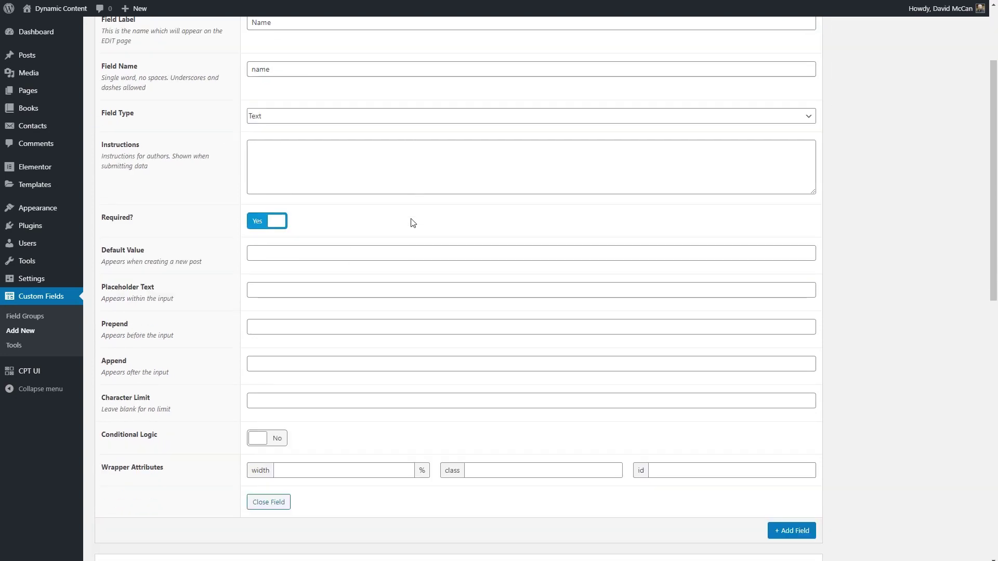
scroll(413, 224, down, 4)
Add a required Email field of type Email
click(790, 305)
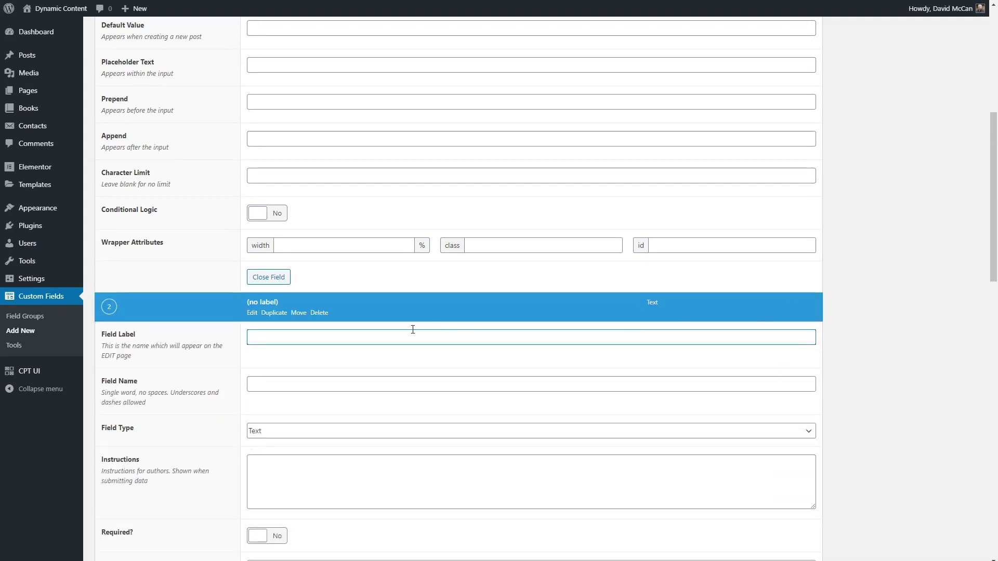
scroll(336, 308, down, 1)
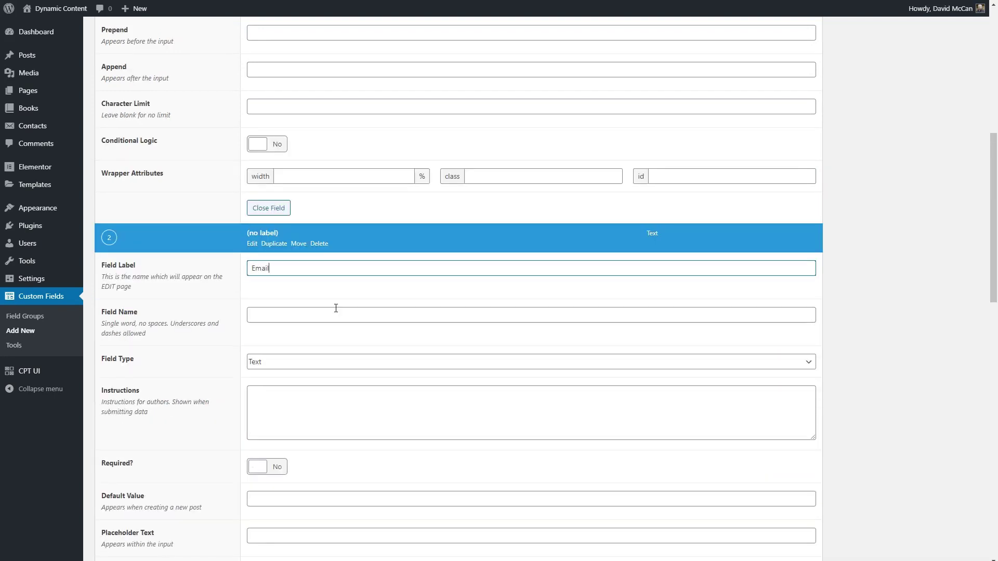
click(336, 313)
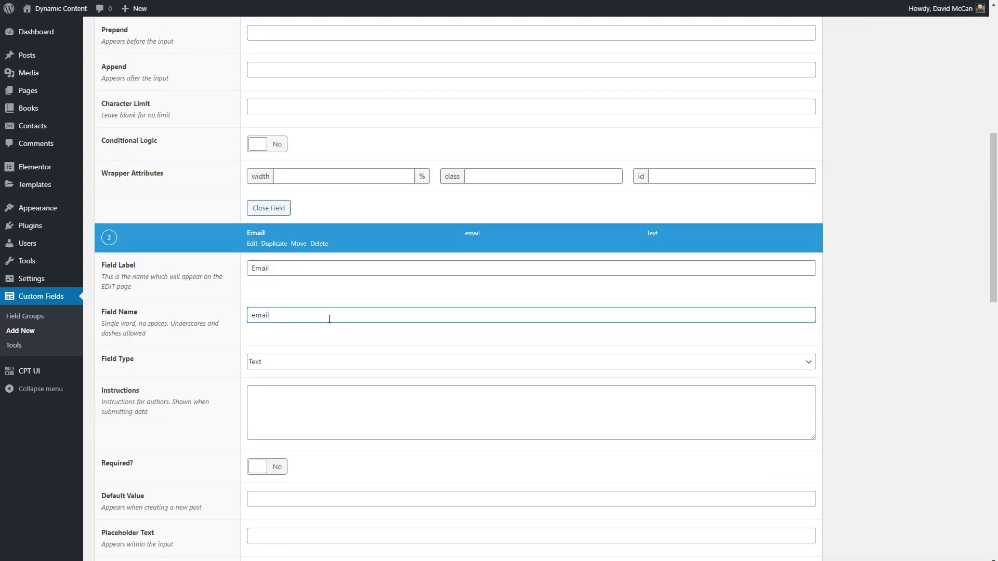
click(323, 363)
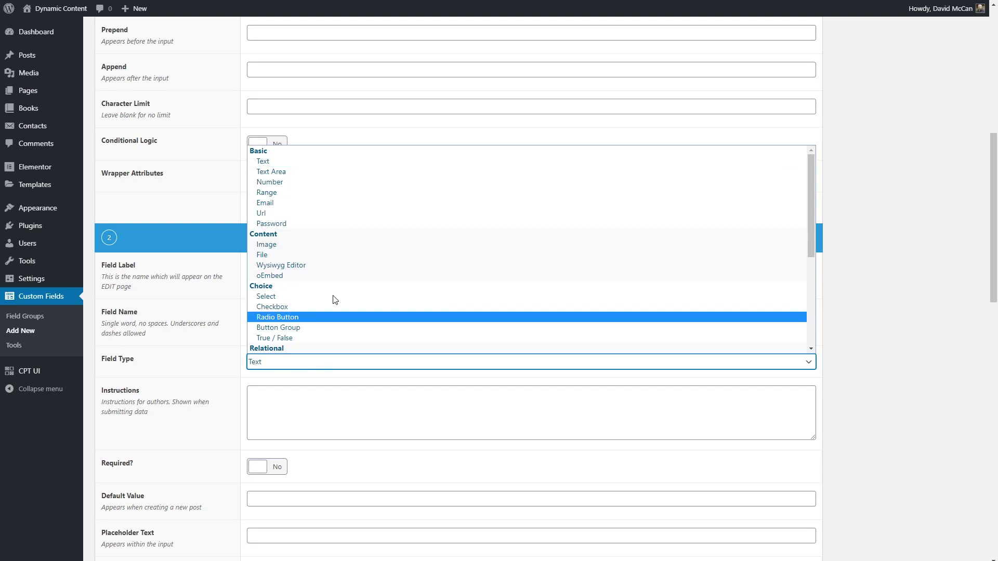
scroll(336, 300, down, 3)
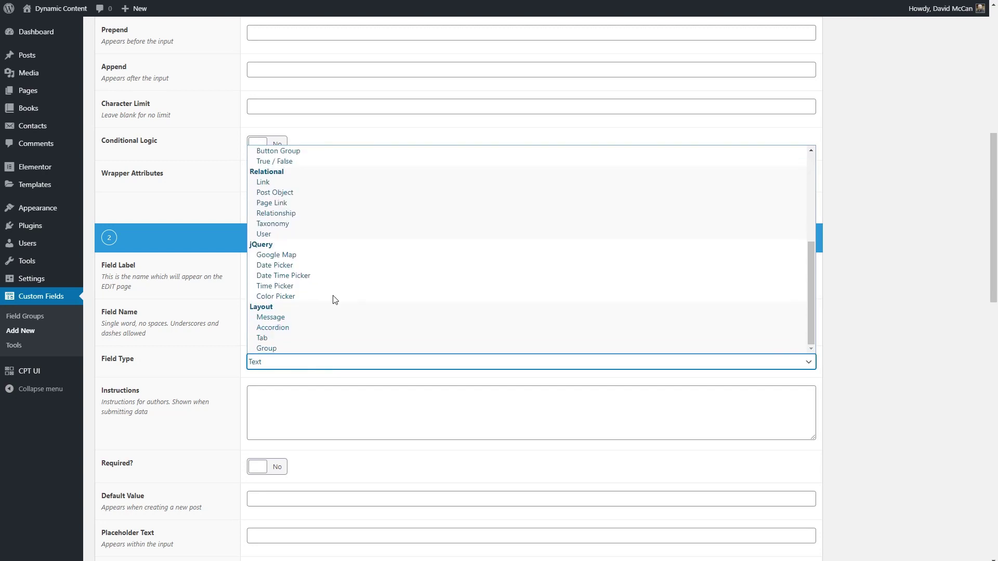
scroll(336, 300, up, 3)
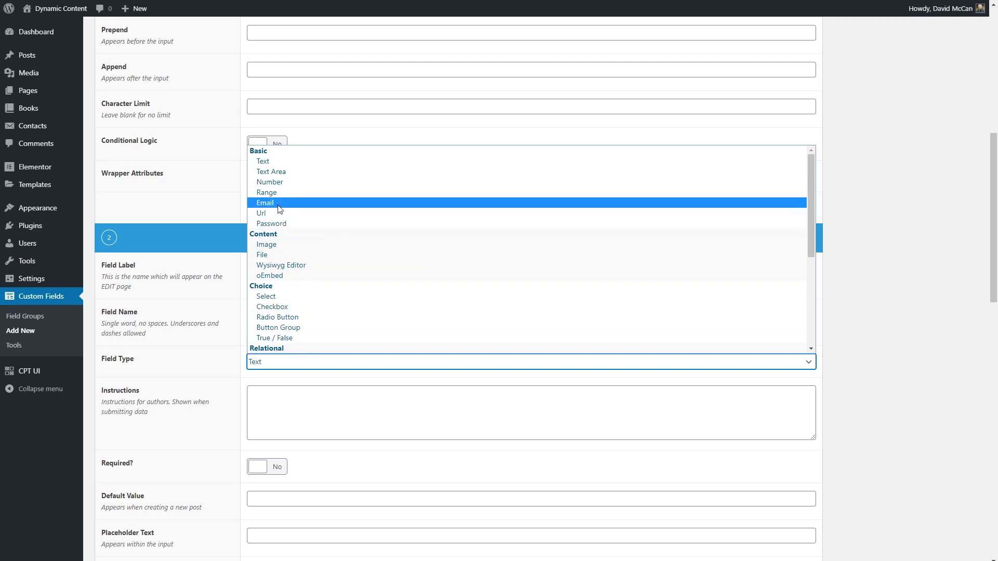
click(278, 203)
scroll(214, 308, down, 5)
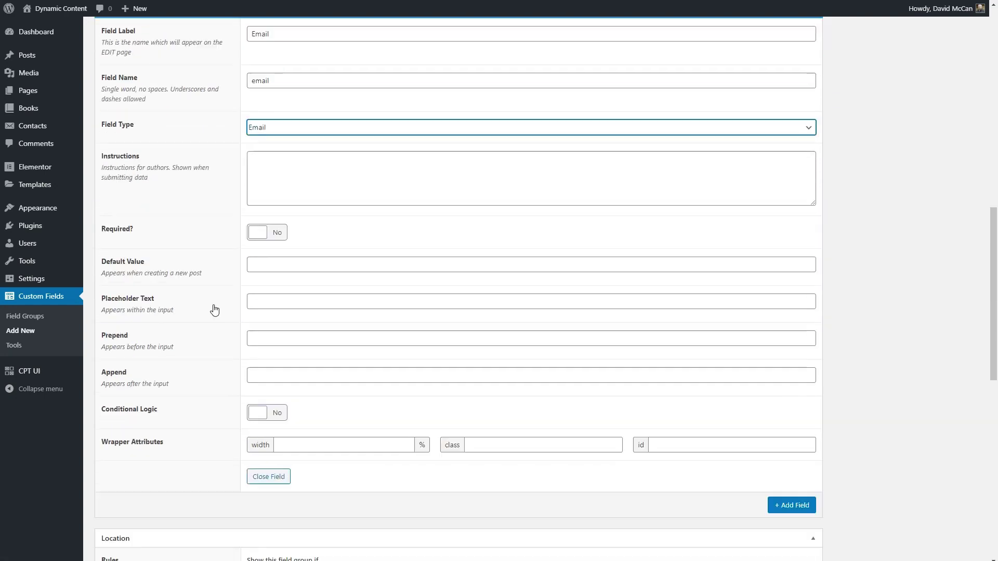
click(278, 191)
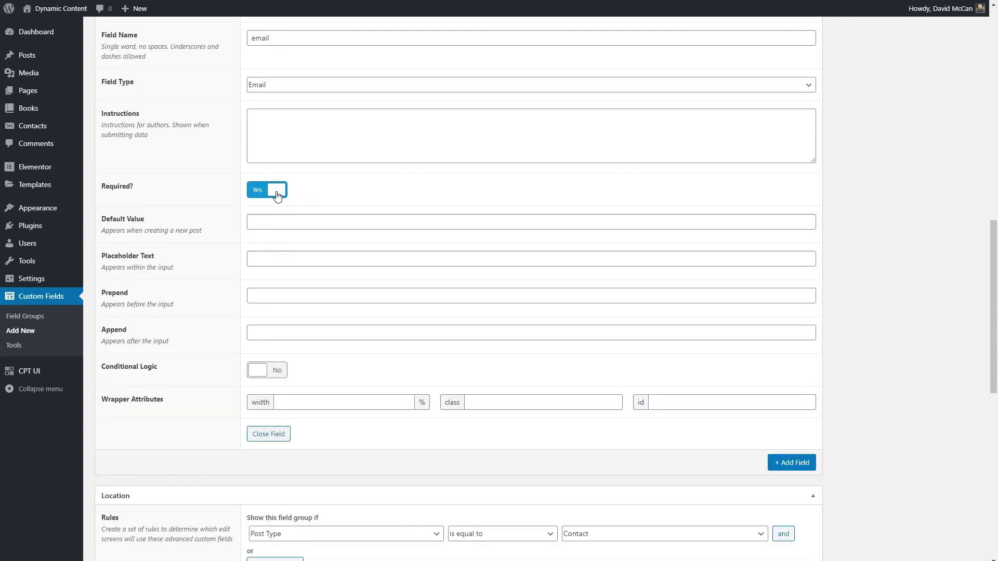
scroll(277, 195, down, 5)
Add a required Department text field and publish the field group
click(791, 188)
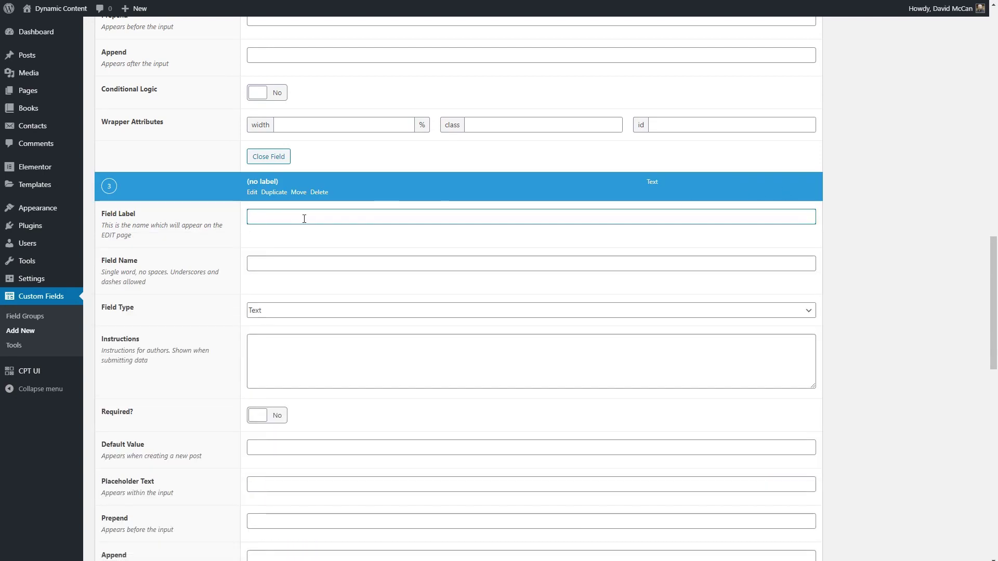
text(Department)
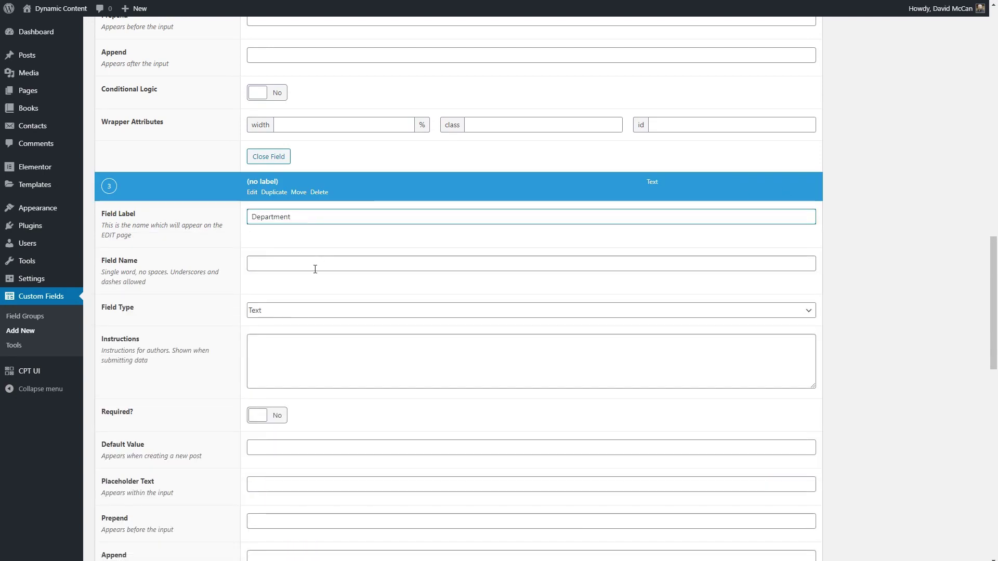
click(315, 269)
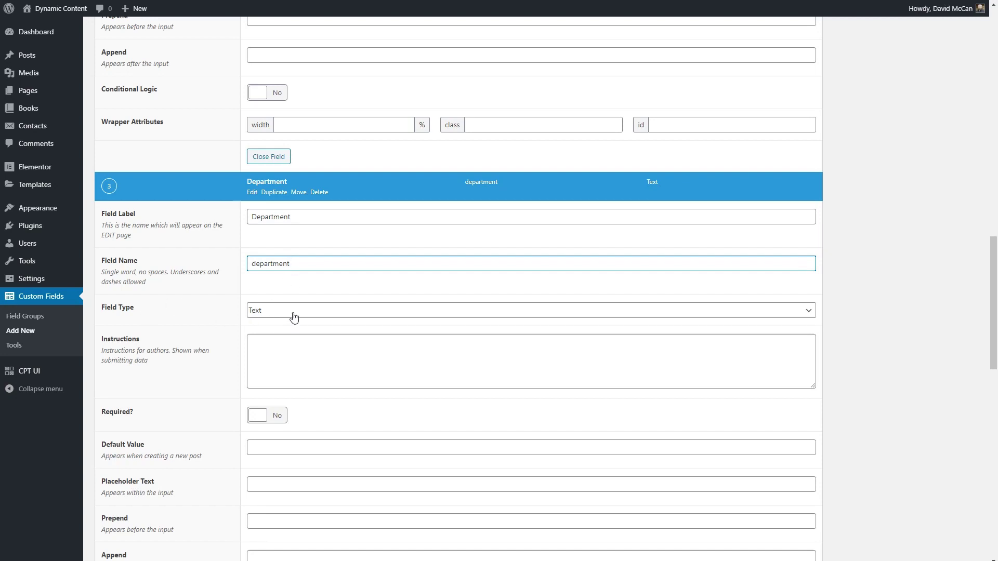
click(276, 416)
scroll(182, 364, up, 20)
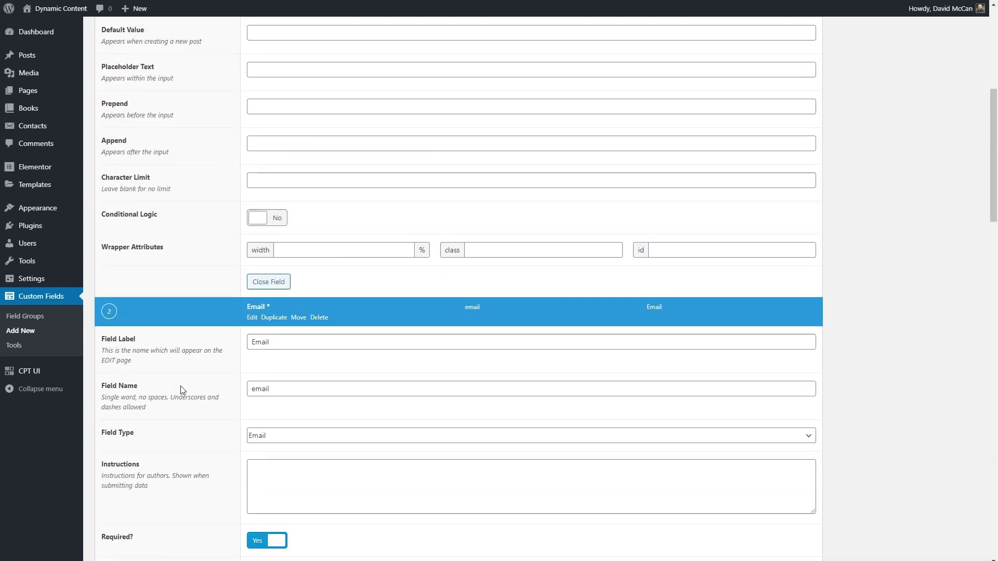
click(954, 123)
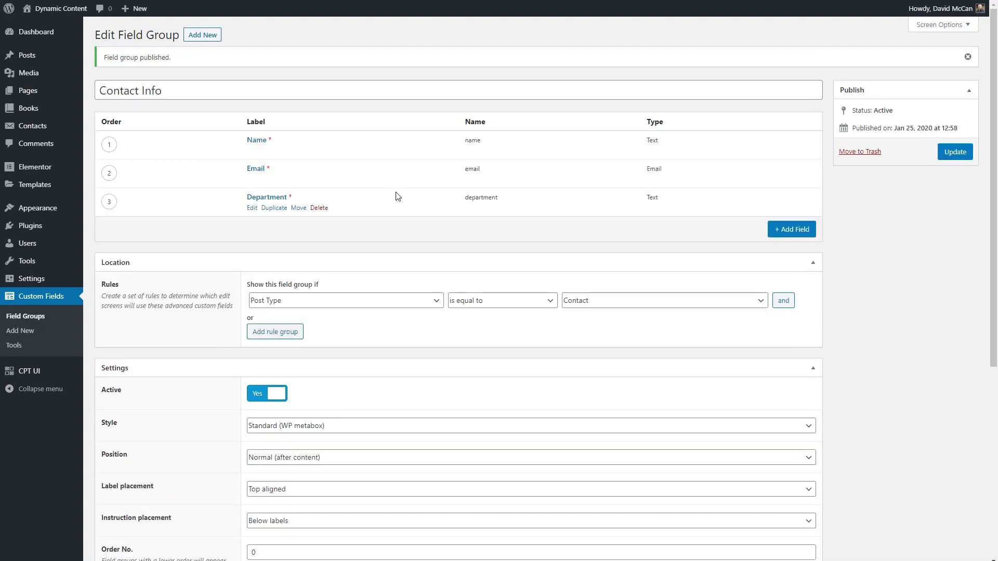
Start a new Contact to confirm the Name, Email and Department fields appear
mouse_move(43, 126)
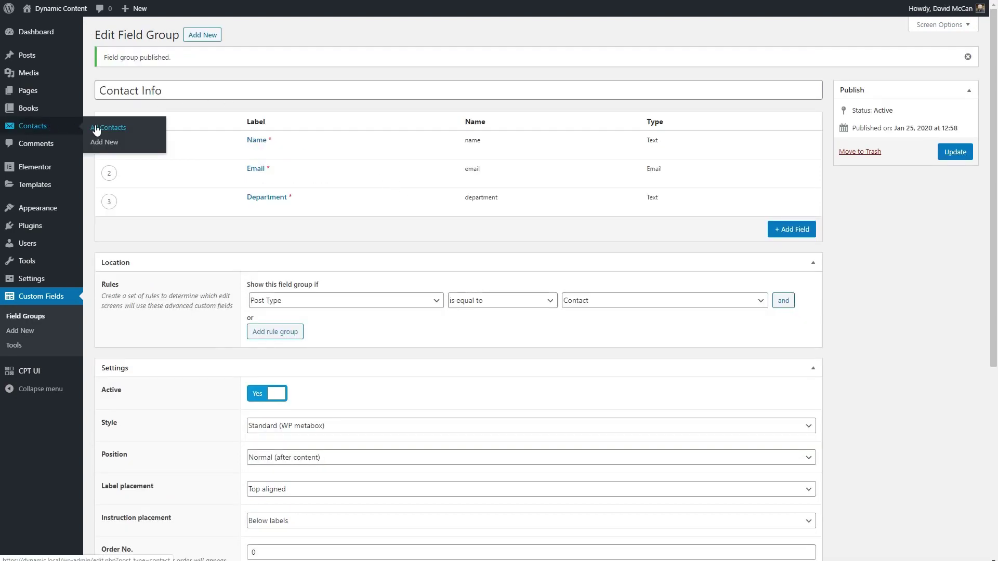
click(104, 141)
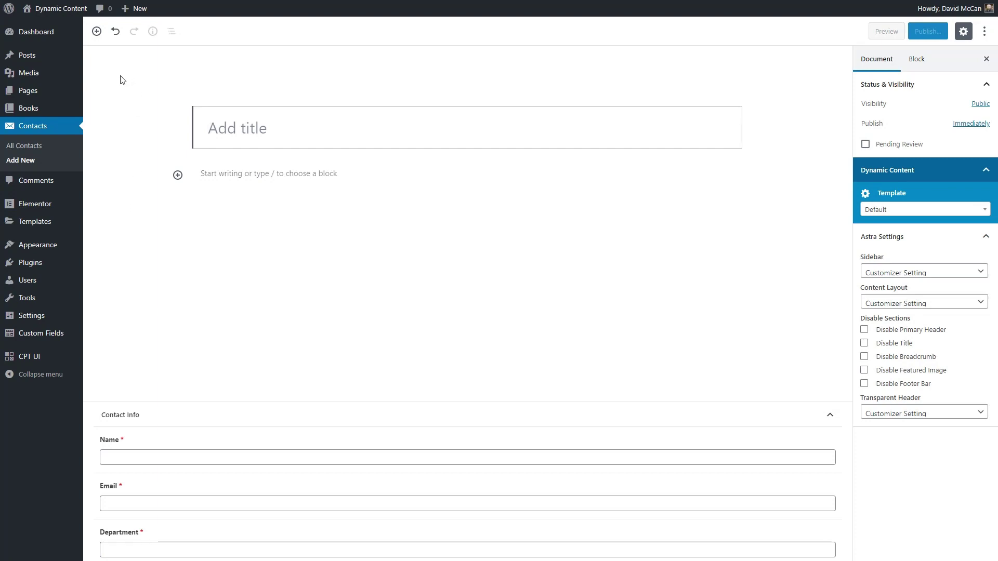
Create and publish the page 'Dynamic Contact Form', then open it in Elementor to add a section
mouse_move(82, 89)
click(106, 105)
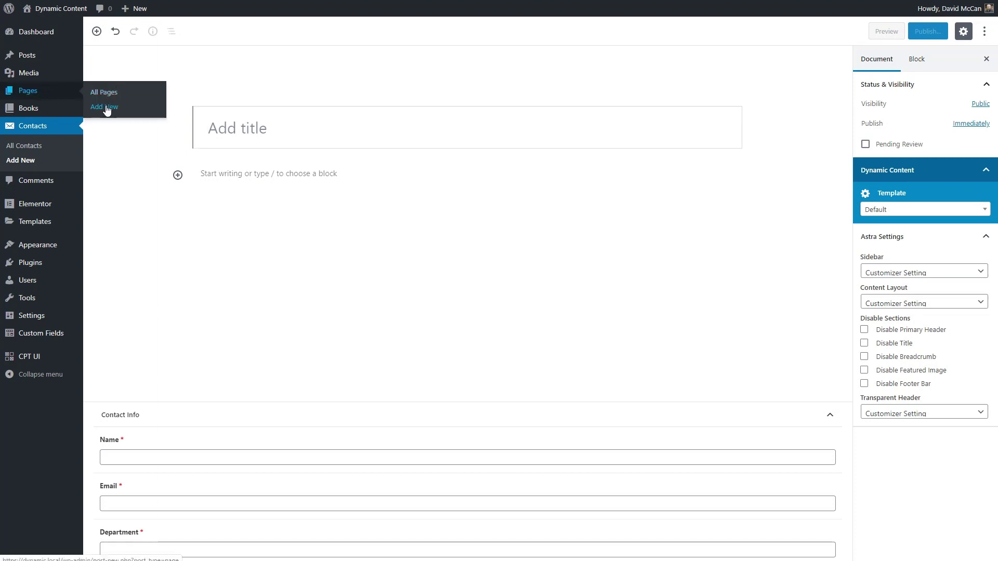
click(545, 52)
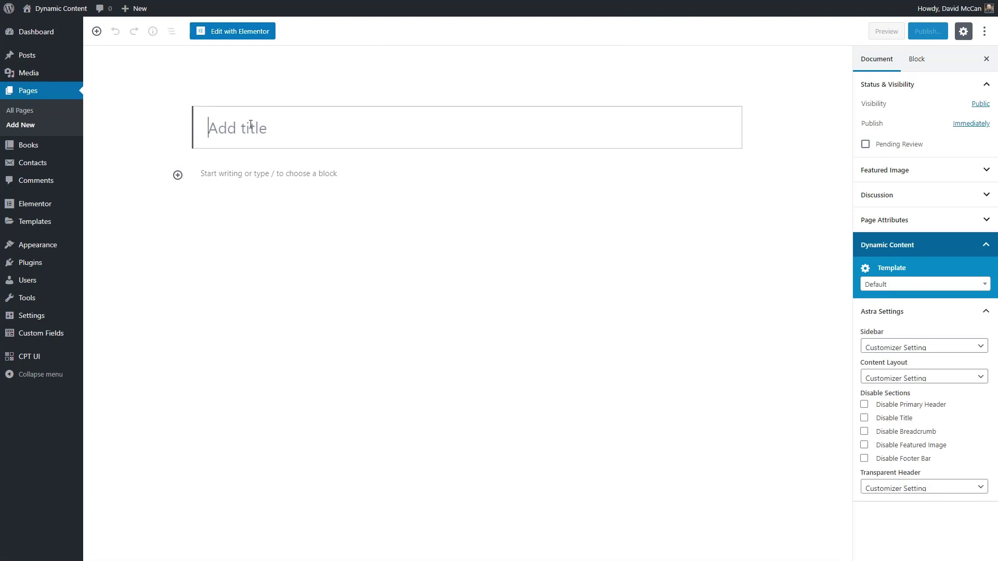
text(Dynamic Contact Form)
click(928, 32)
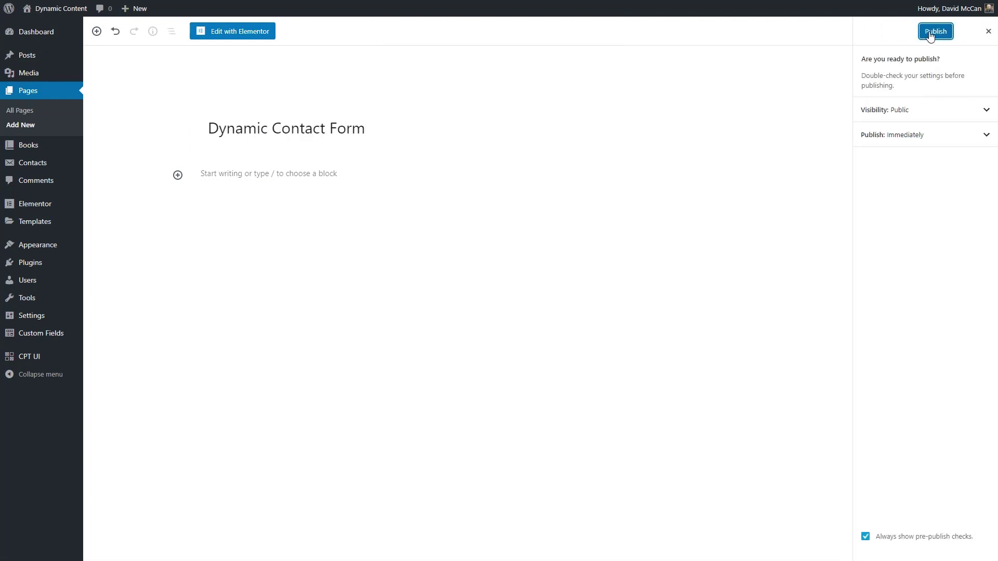
click(935, 31)
click(241, 32)
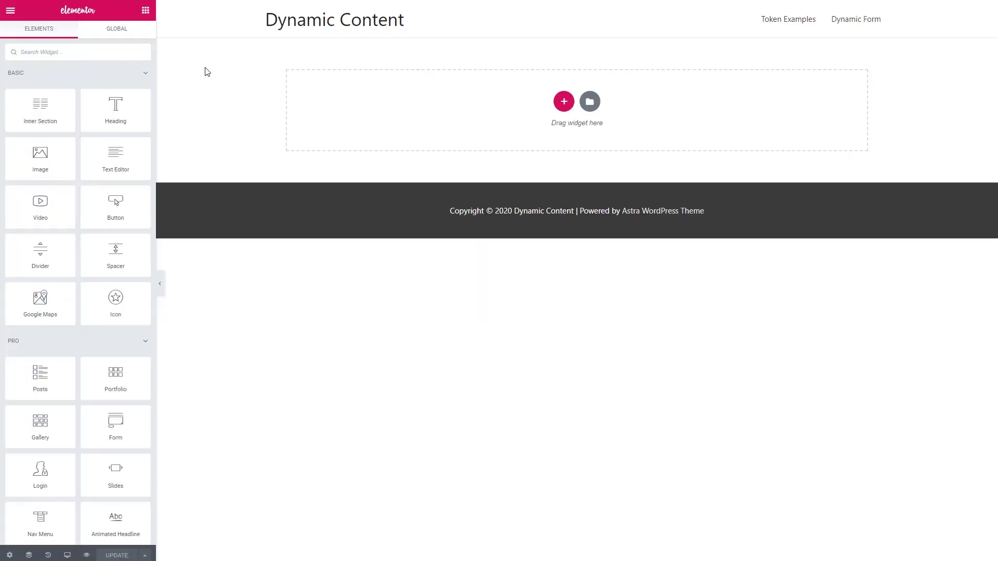
click(564, 101)
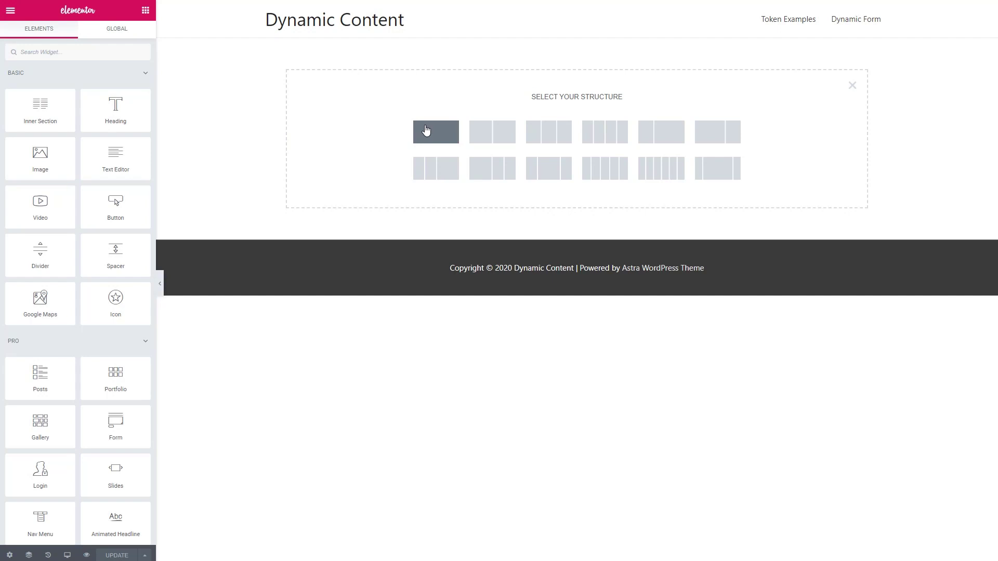
Add a one-column section with an unlinked 70 px top margin
click(426, 129)
click(99, 33)
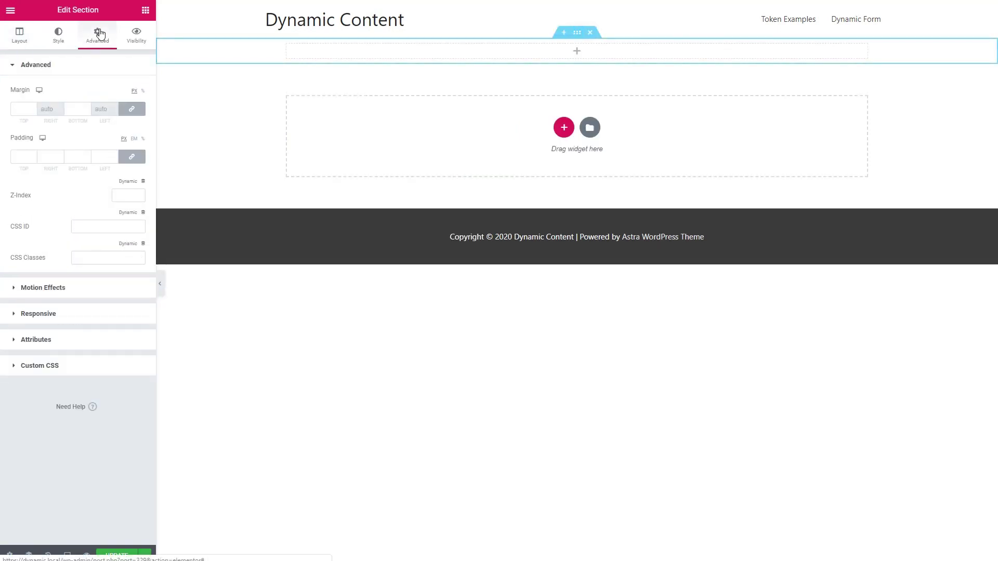
click(132, 108)
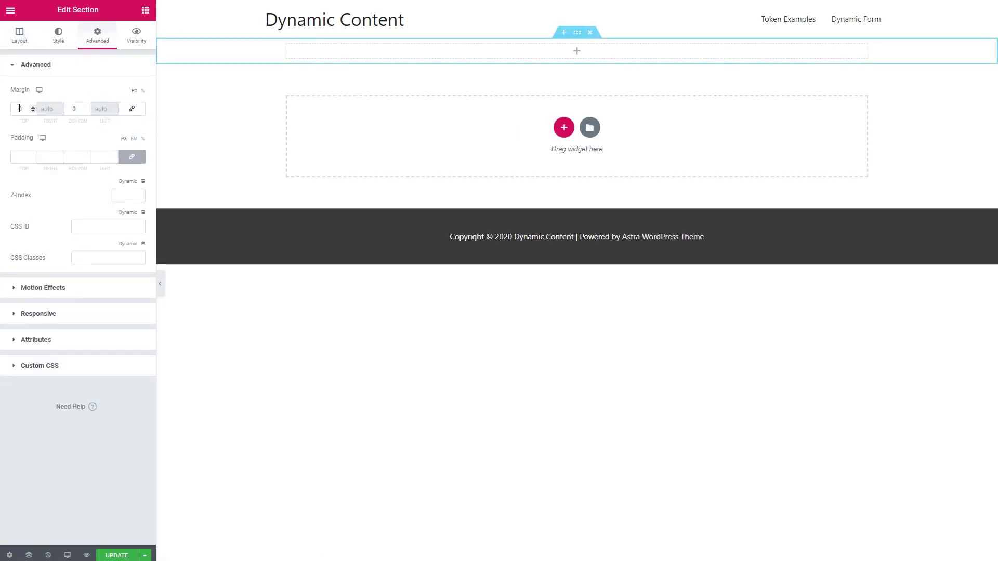
click(19, 109)
text(70)
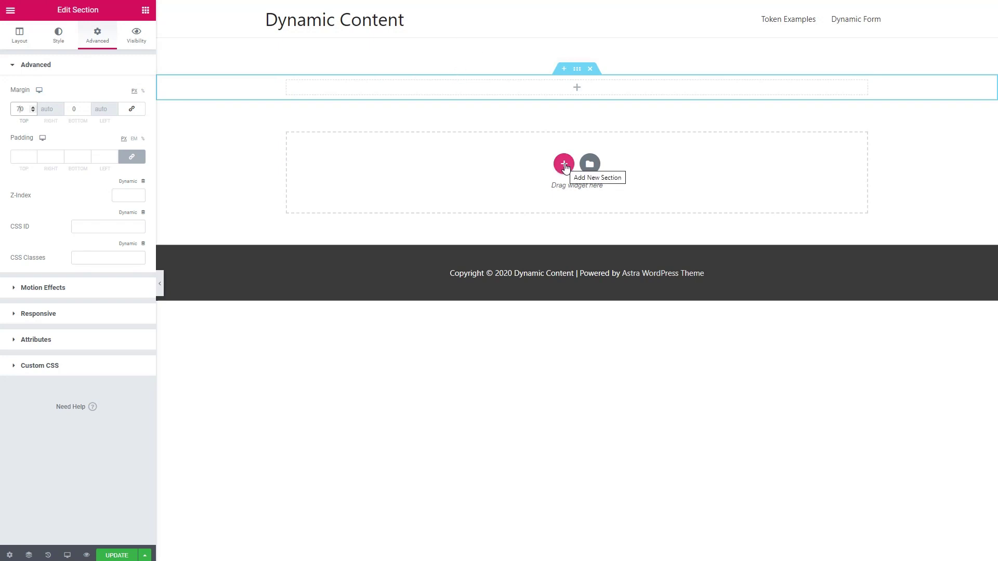
Place a Heading widget in the section reading 'Contact Us'
click(580, 89)
drag(127, 111, 267, 99)
triple_click(63, 111)
text(Contact Us)
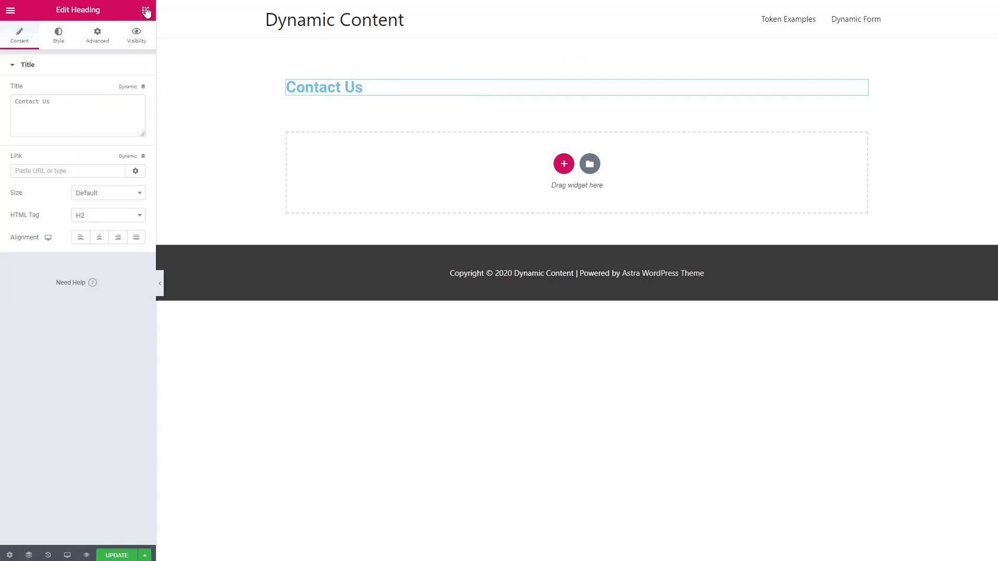
click(146, 10)
Add a one-column section below the heading and drop the Form widget into it
click(564, 165)
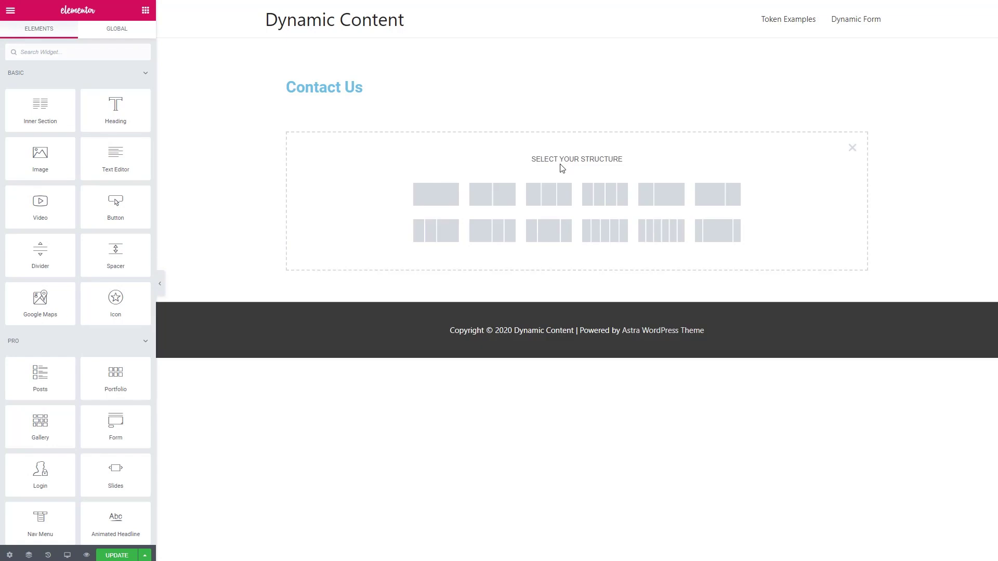
click(439, 194)
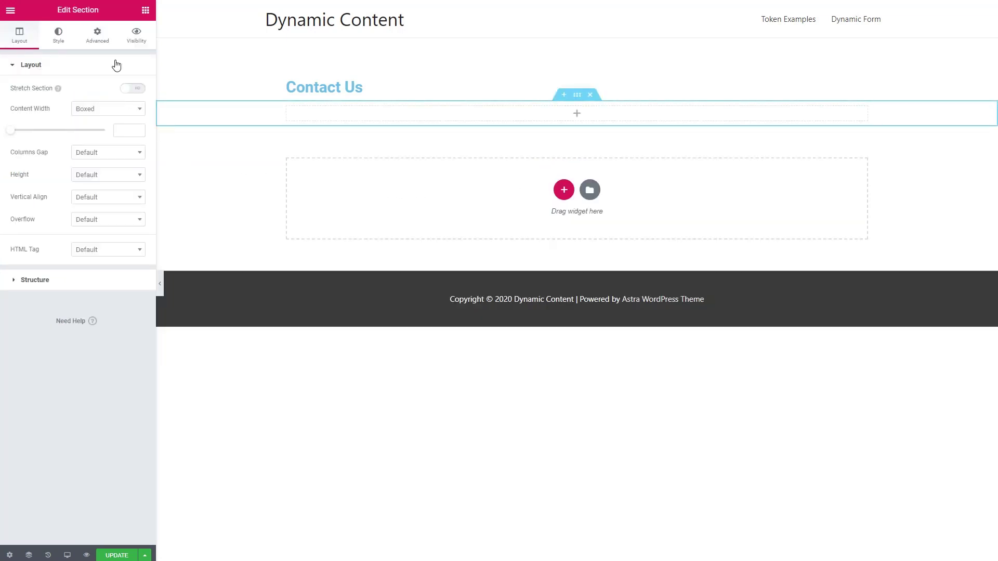
click(146, 10)
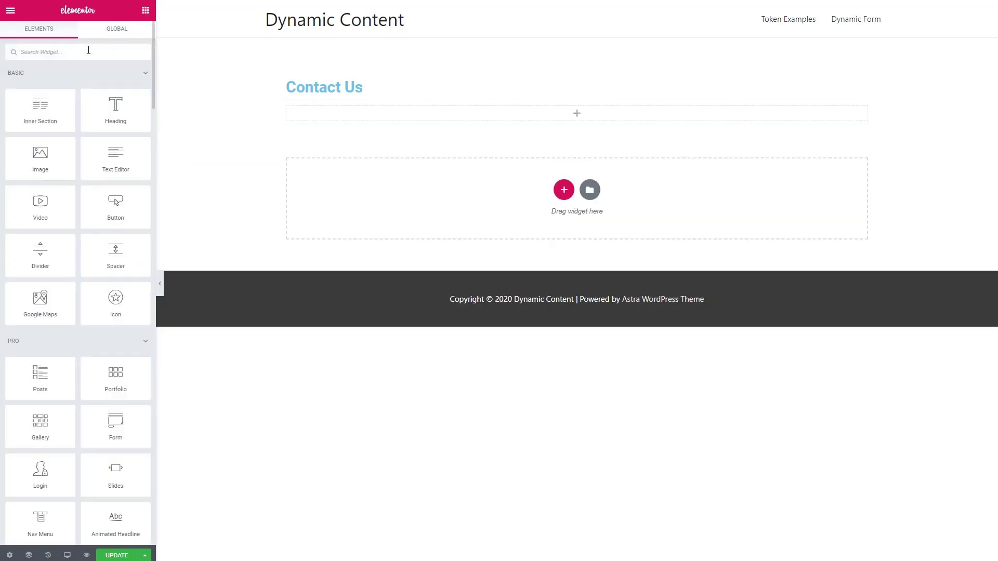
click(88, 49)
text(form)
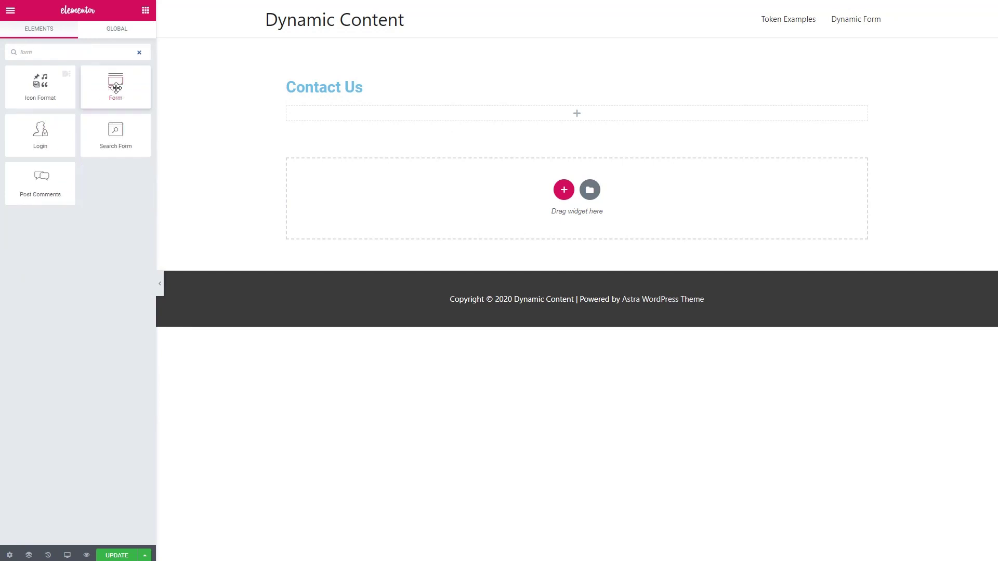
drag(115, 89, 188, 115)
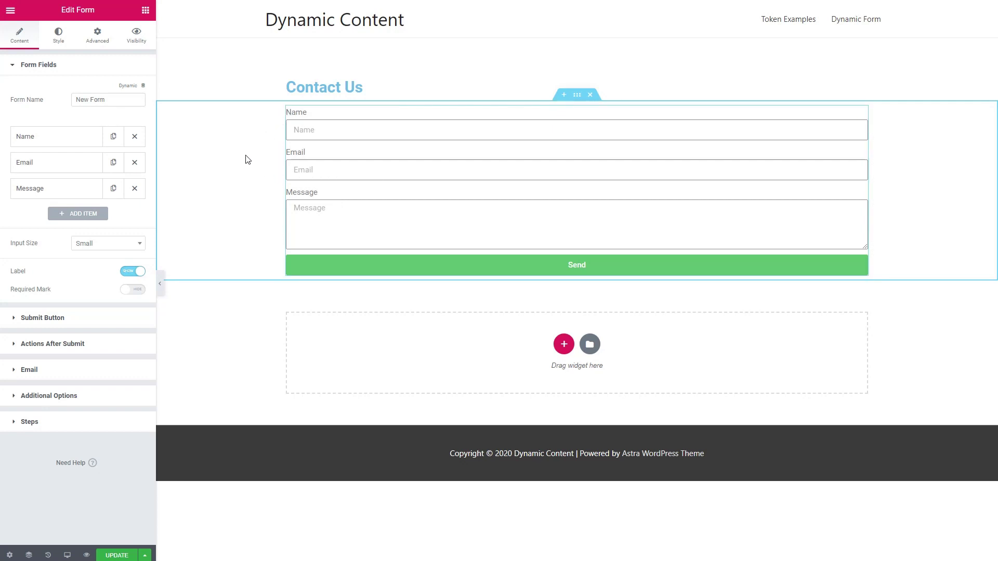
Add a required Product select field with options Awesome Plugin Lite and Awesome Plugin Pro, moved to the top
click(72, 218)
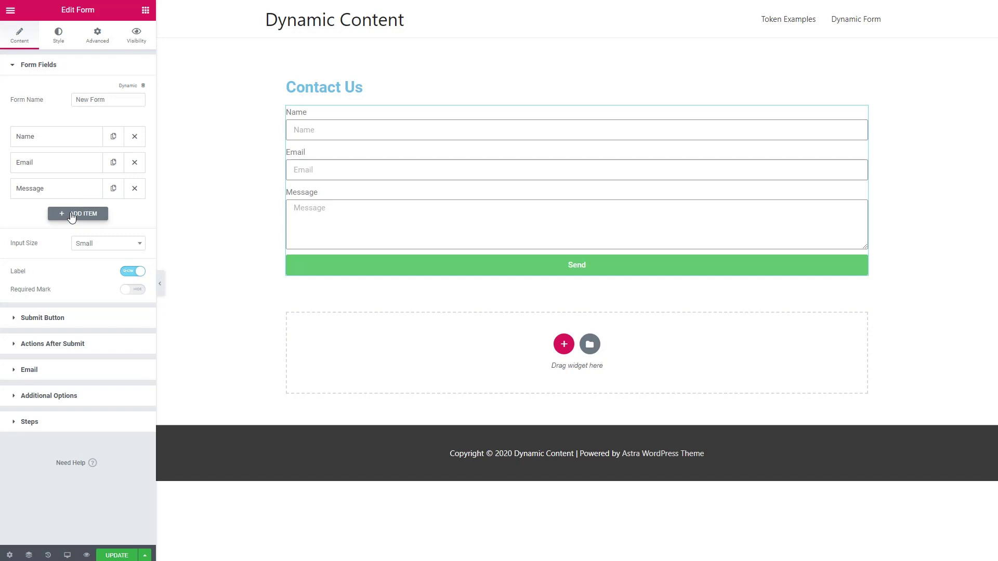
click(96, 289)
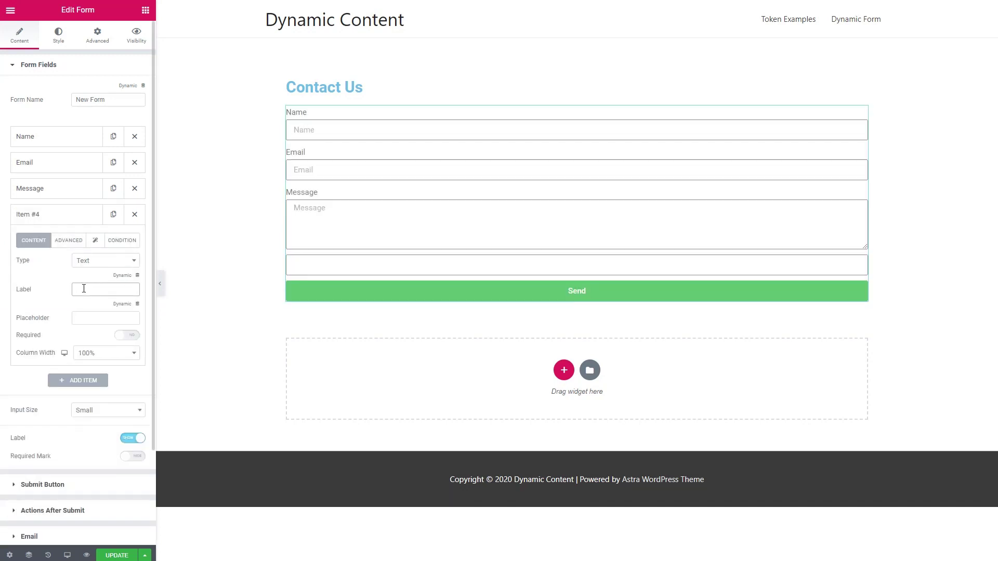
text(Product)
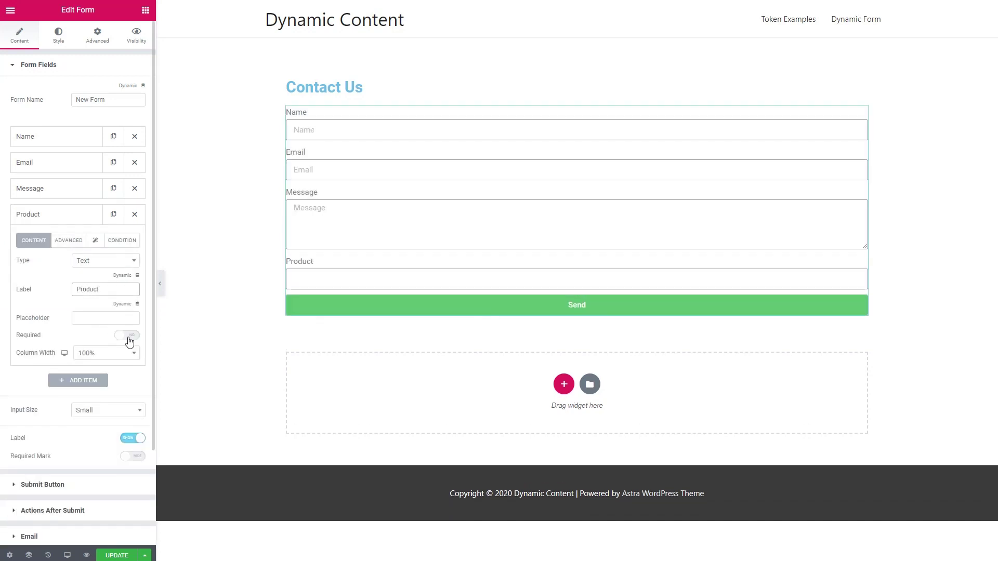
click(129, 337)
click(102, 261)
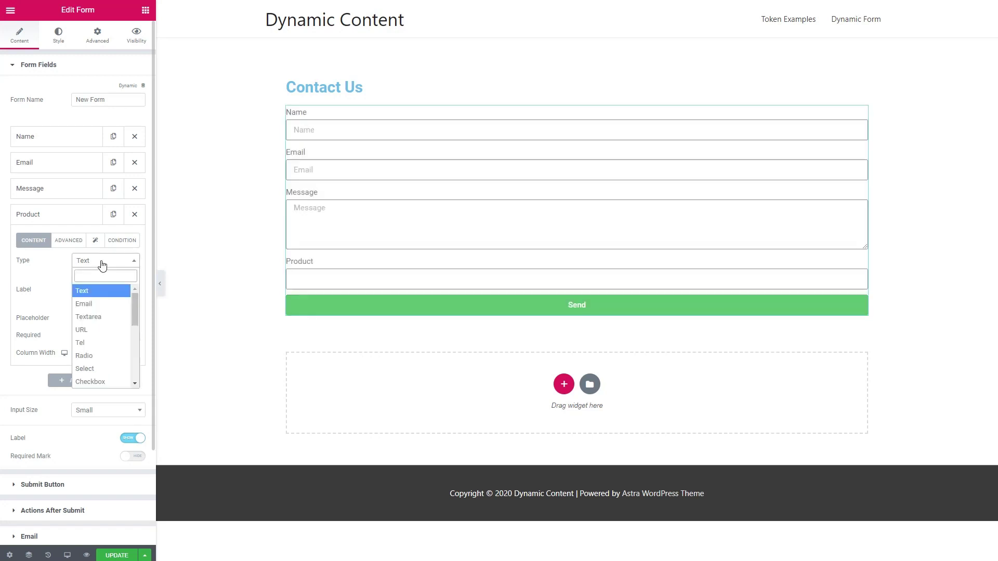
click(84, 369)
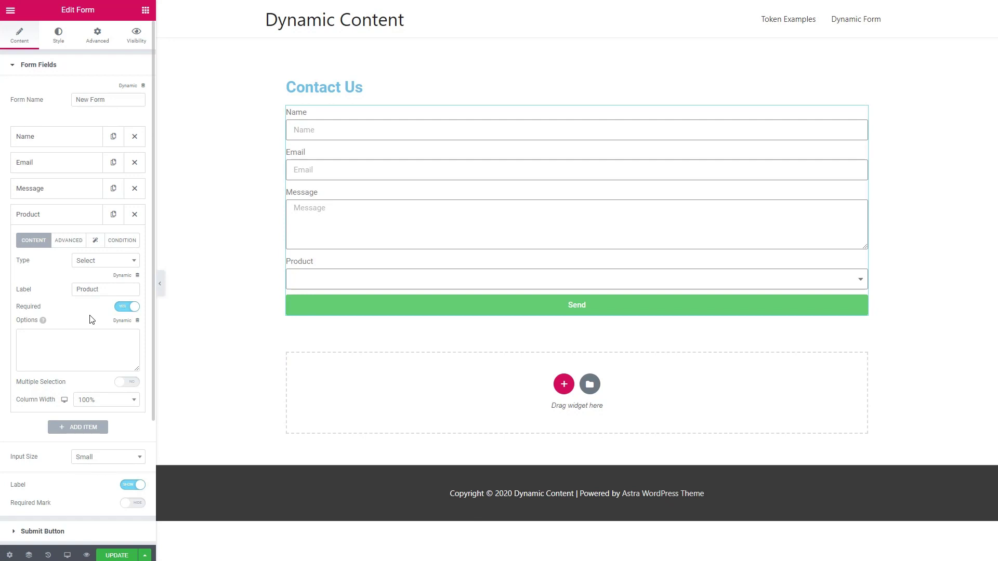
click(72, 339)
text(Awesome Plugin Lite Awesome Plugin Pro)
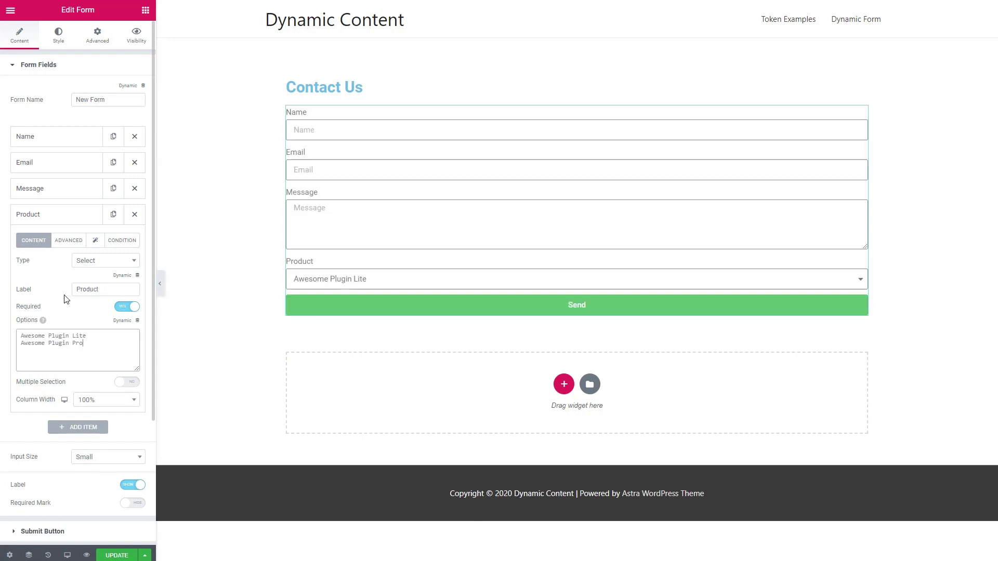
drag(51, 217, 52, 137)
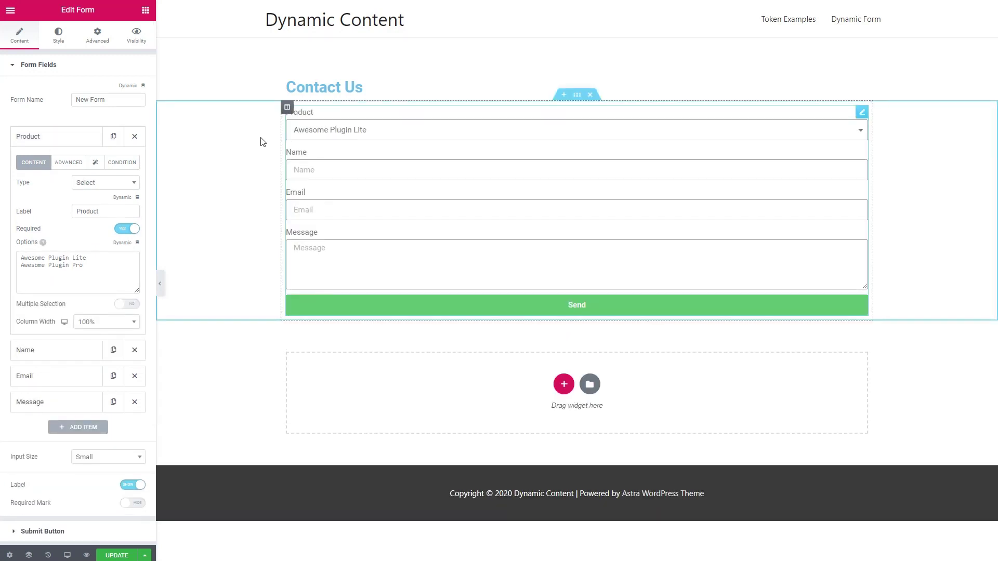
scroll(68, 139, down, 3)
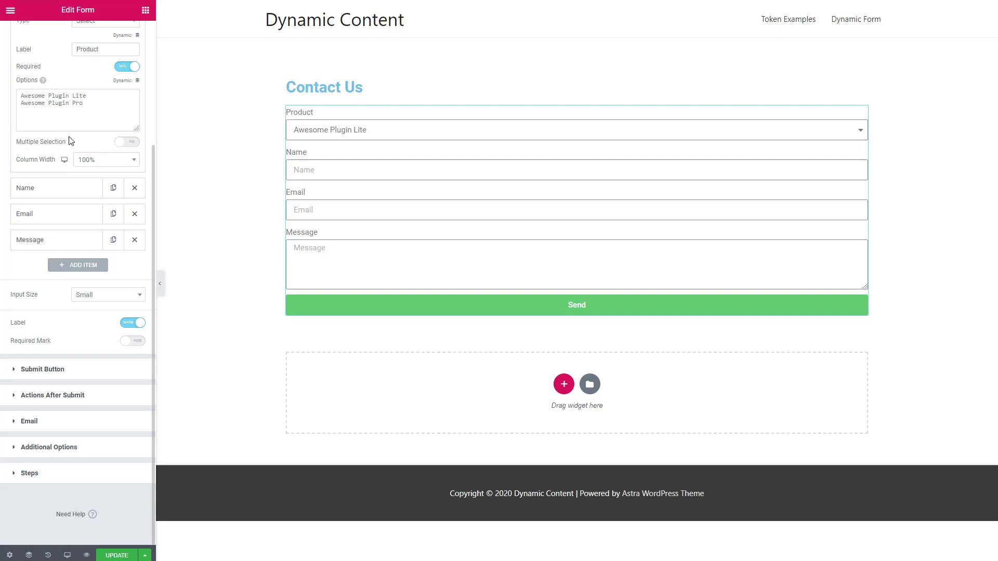
scroll(70, 140, up, 3)
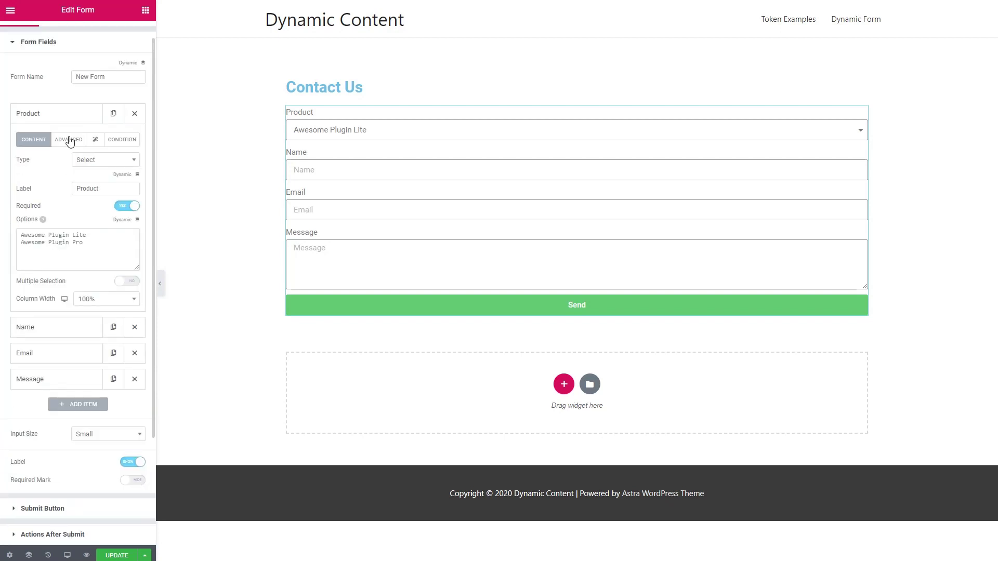
Add a required Department select field with Accounting, Customer Support and Sales, placed above Message
click(86, 405)
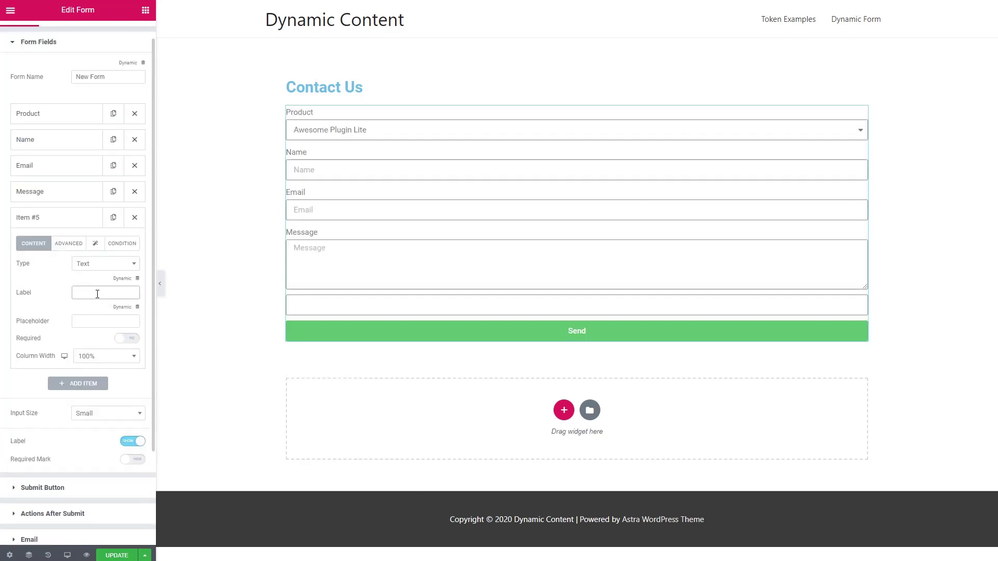
click(97, 294)
text(Department)
click(93, 265)
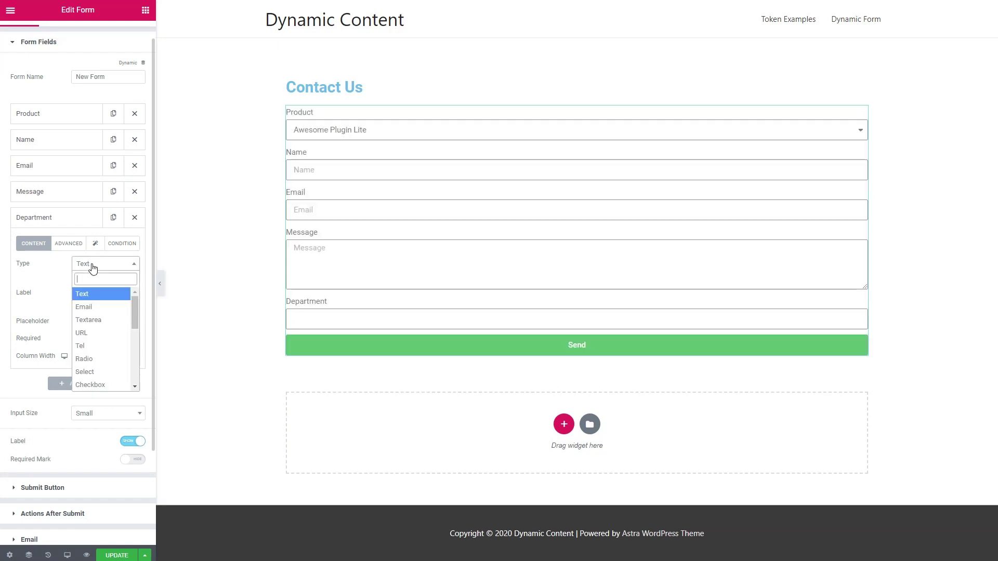
click(100, 373)
click(131, 310)
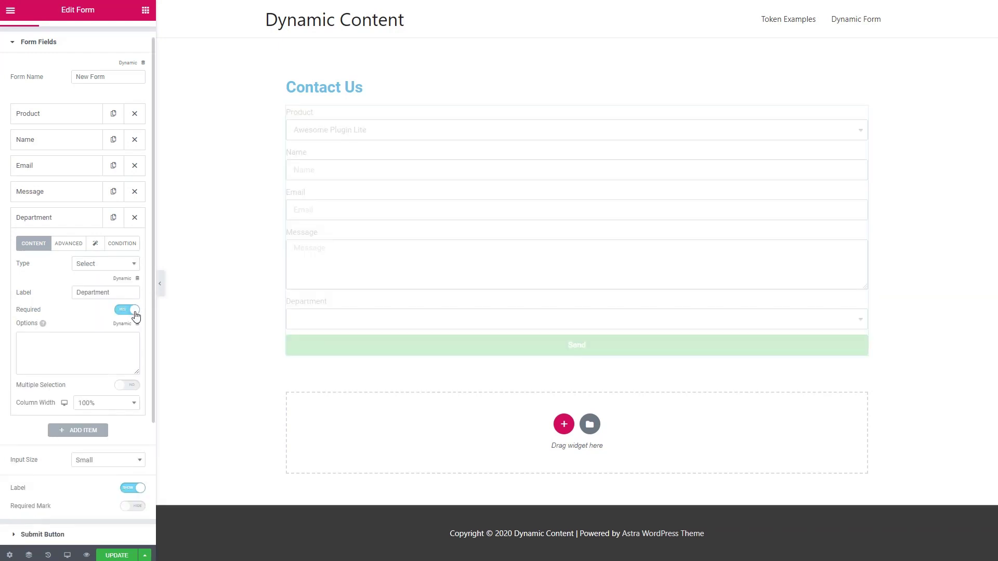
click(77, 354)
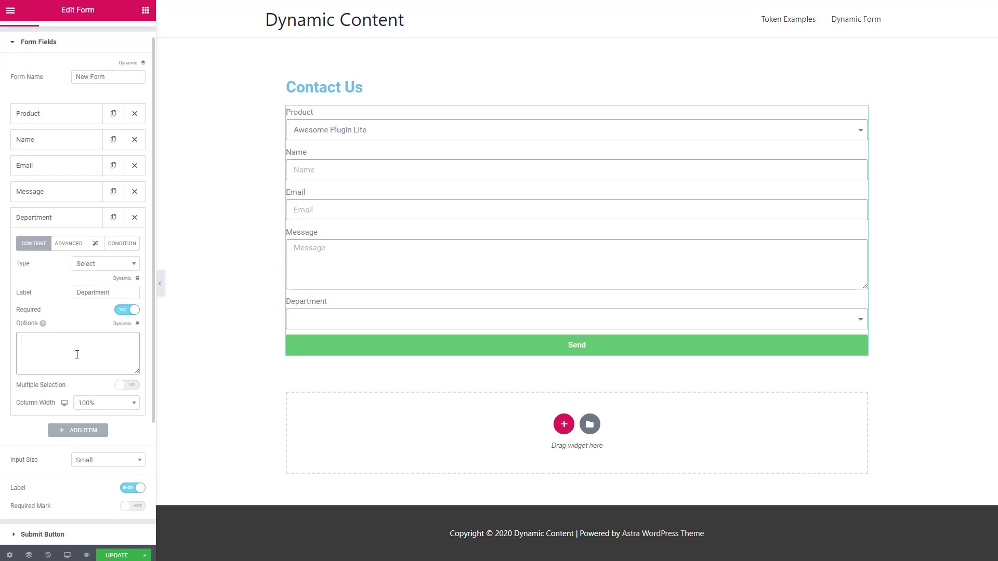
text(Accounting Customer Support Sales)
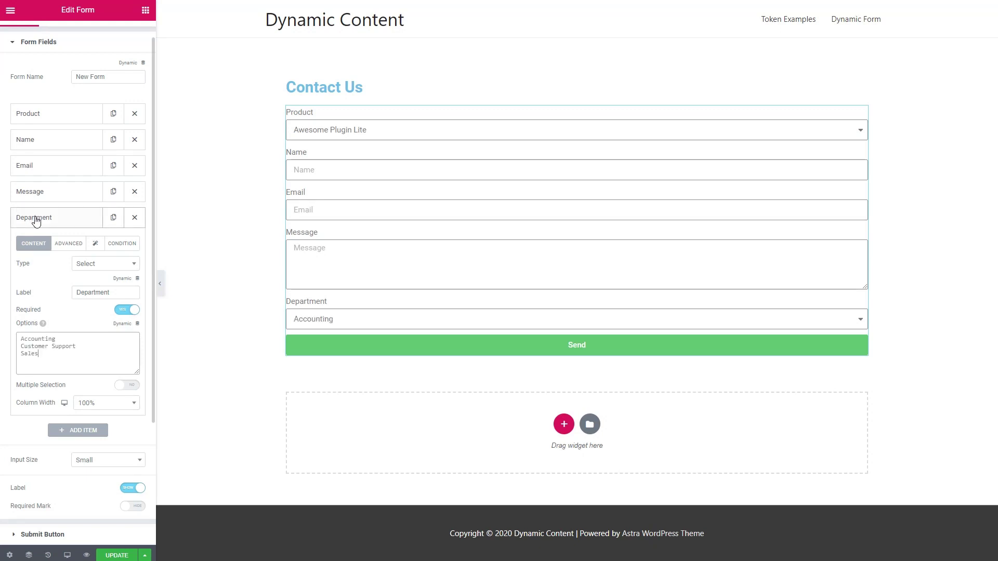
drag(33, 218, 34, 198)
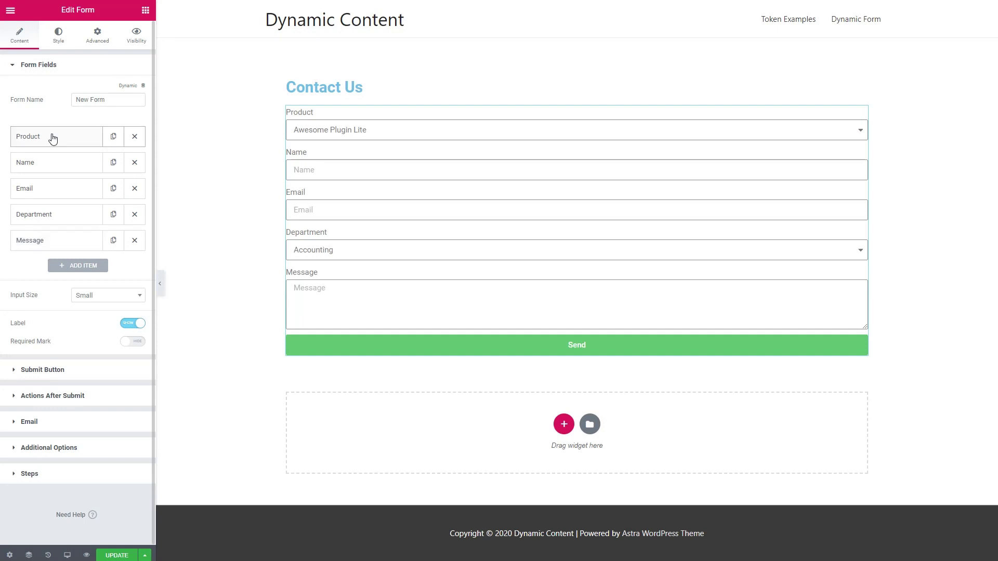
Change the Product field's ID to 'product' in its Advanced settings
click(53, 138)
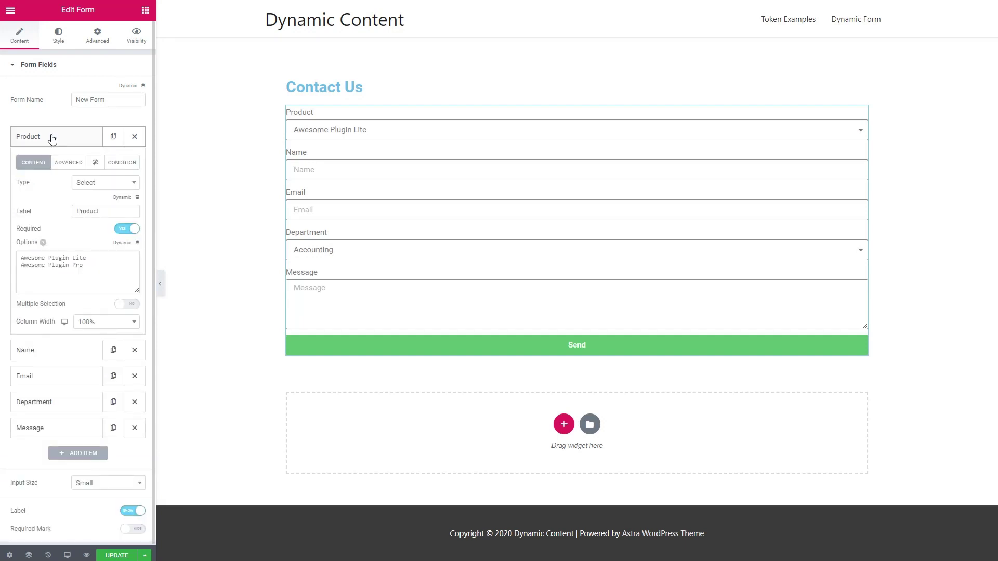
click(64, 165)
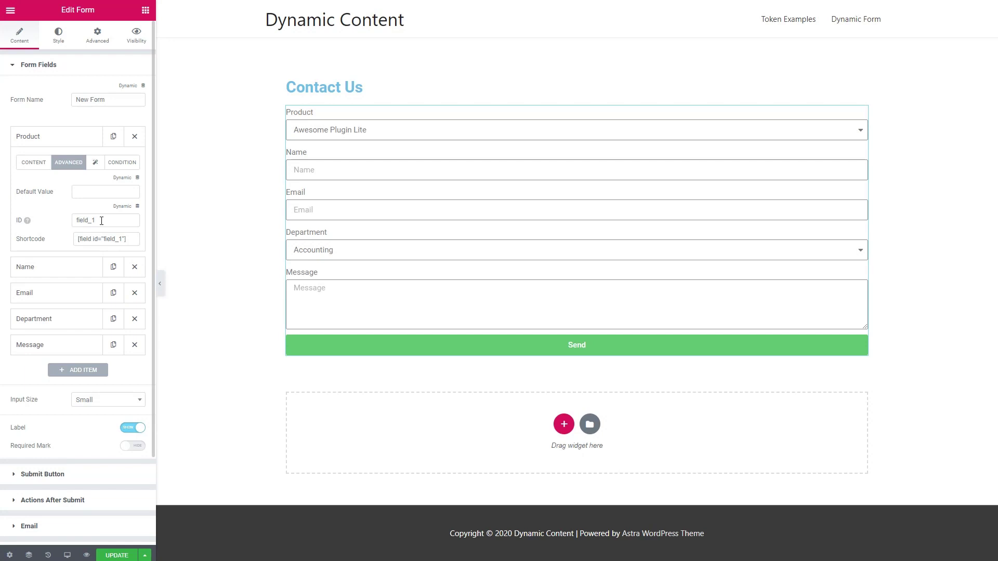
drag(101, 220, 77, 221)
text(product)
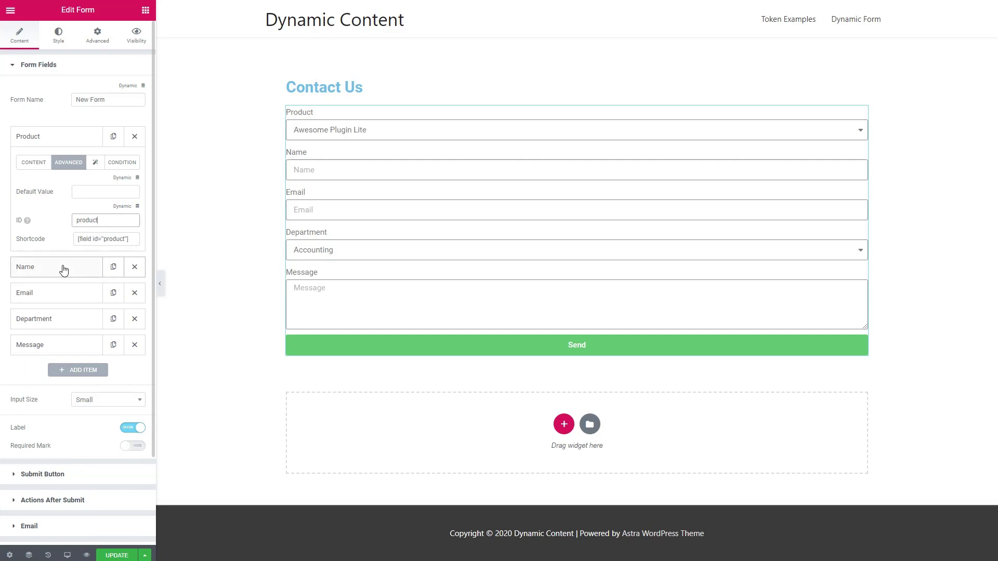
Change the Department field's ID to 'department' in its Advanced settings
click(75, 319)
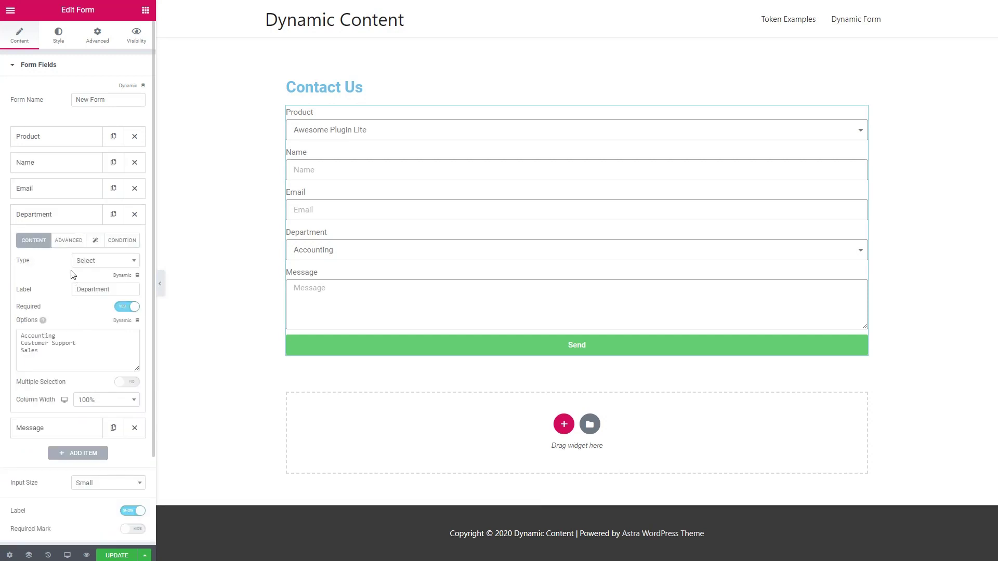
click(70, 241)
double_click(110, 299)
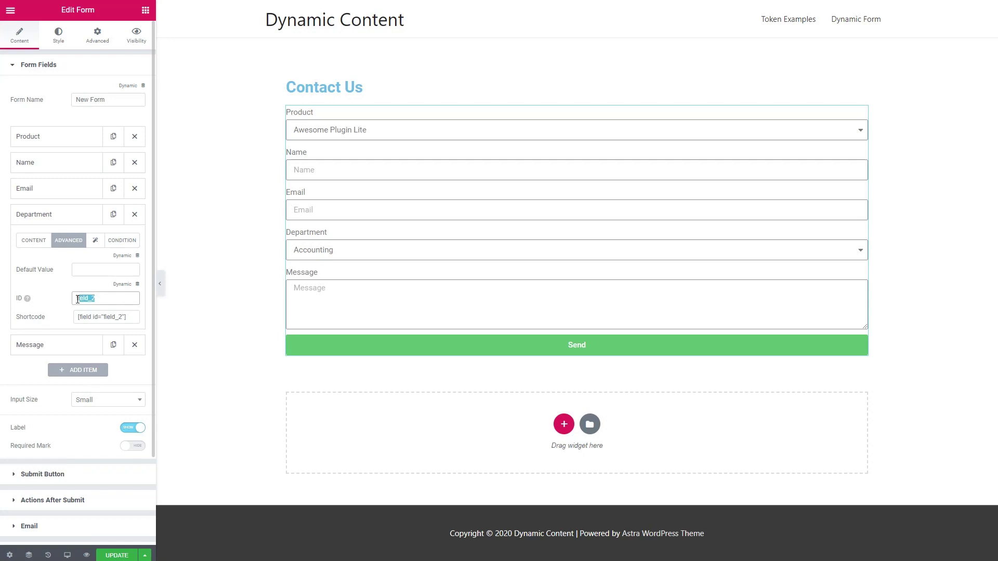
text(department)
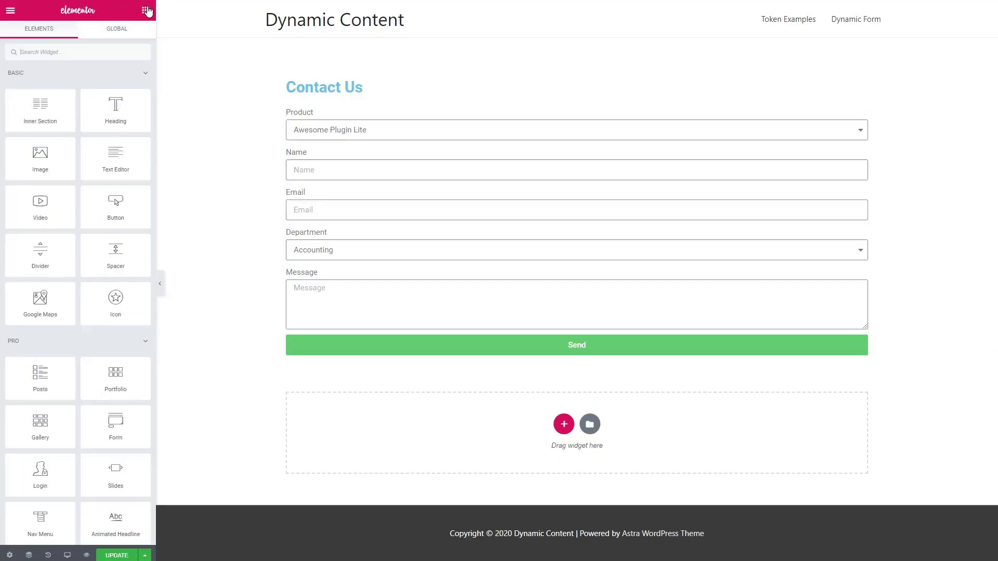
Add a Text Editor block under Contact Us explaining the form is for Awesome Plugin Pro
drag(106, 162, 335, 111)
triple_click(19, 165)
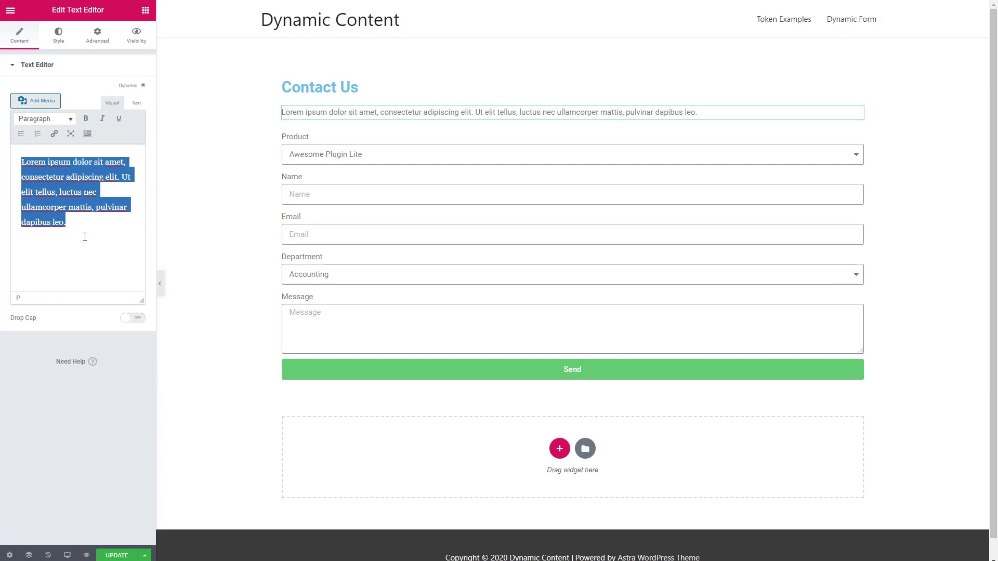
text(This form is for the Pro version of the Awesome Plugin. For help with the Lite version please visit the WordPress plugin directory.)
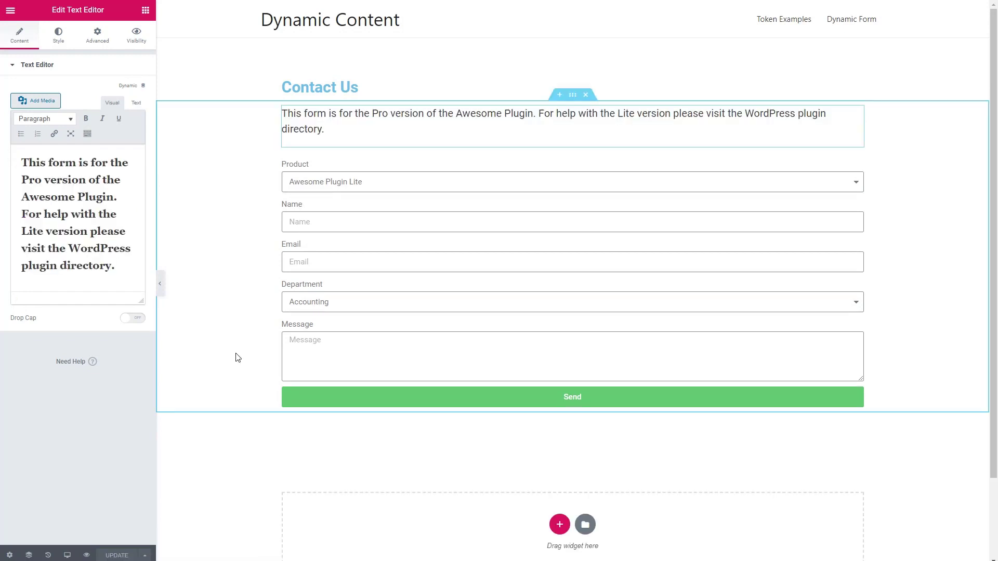
click(381, 222)
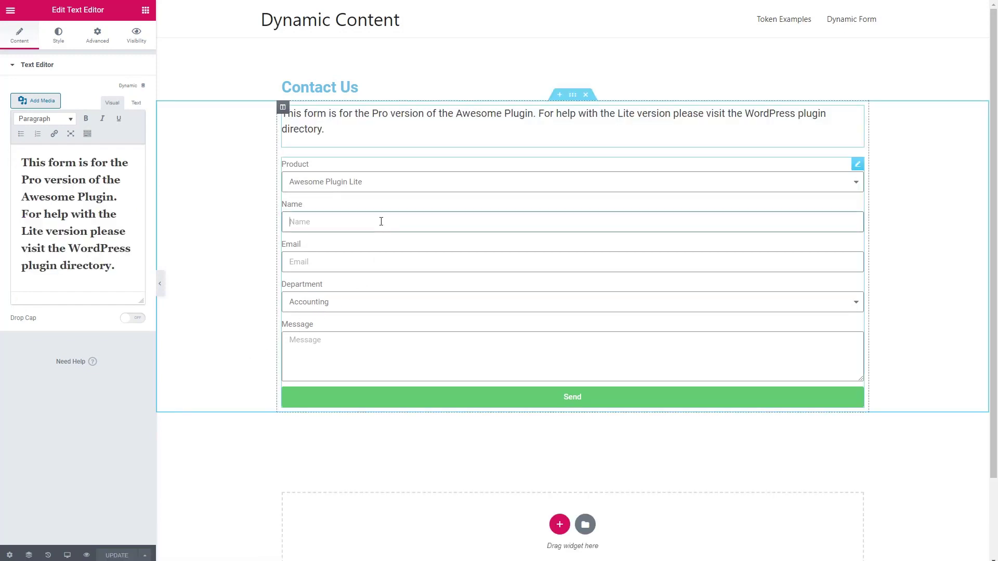
Show the Name field only when product equals Awesome Plugin Pro
right_click(859, 162)
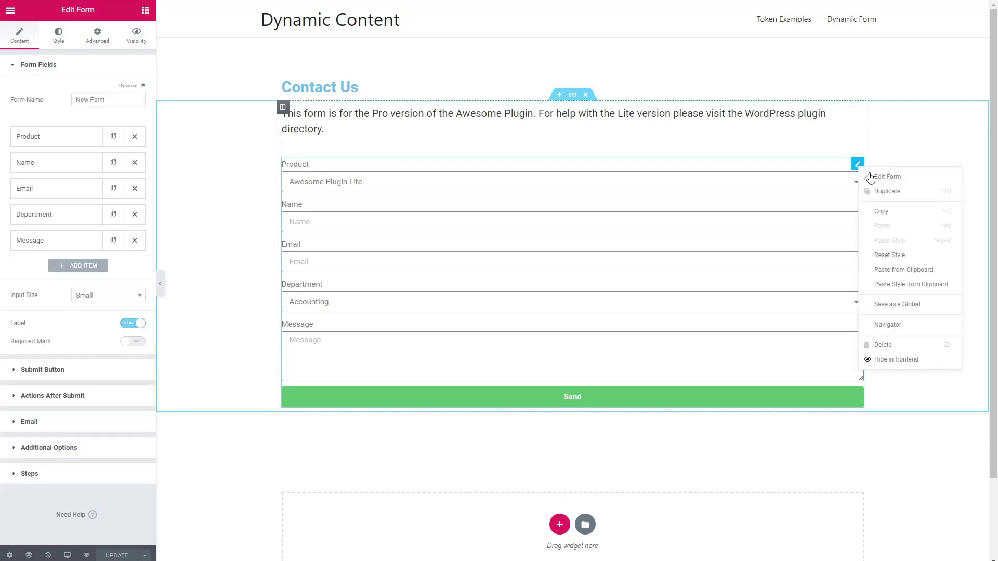
click(83, 170)
click(78, 167)
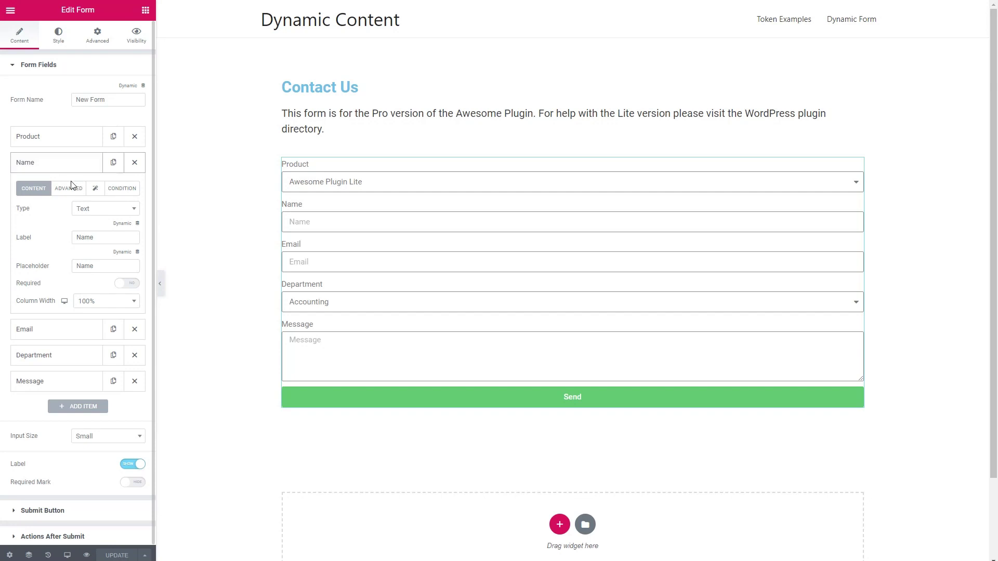
click(125, 194)
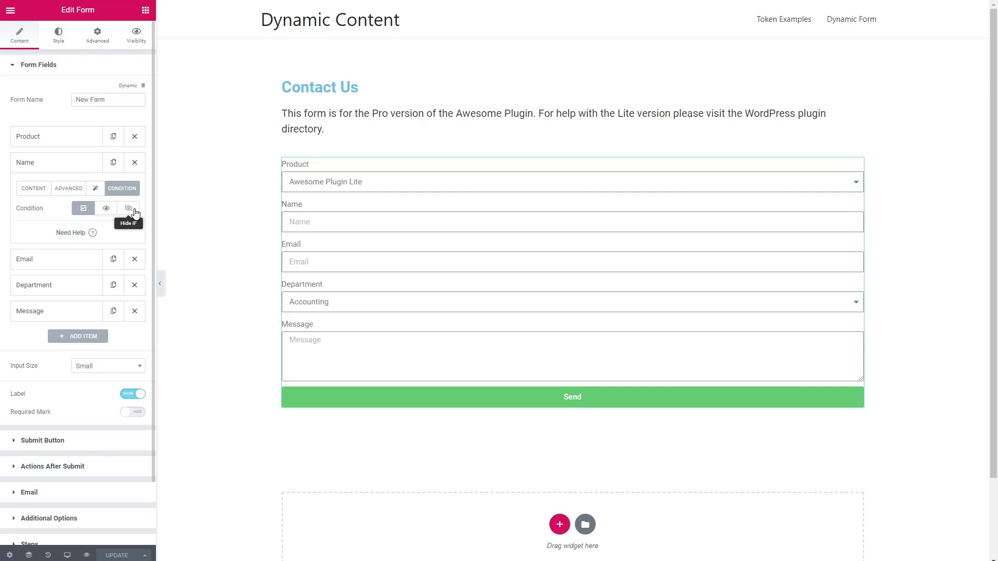
click(107, 209)
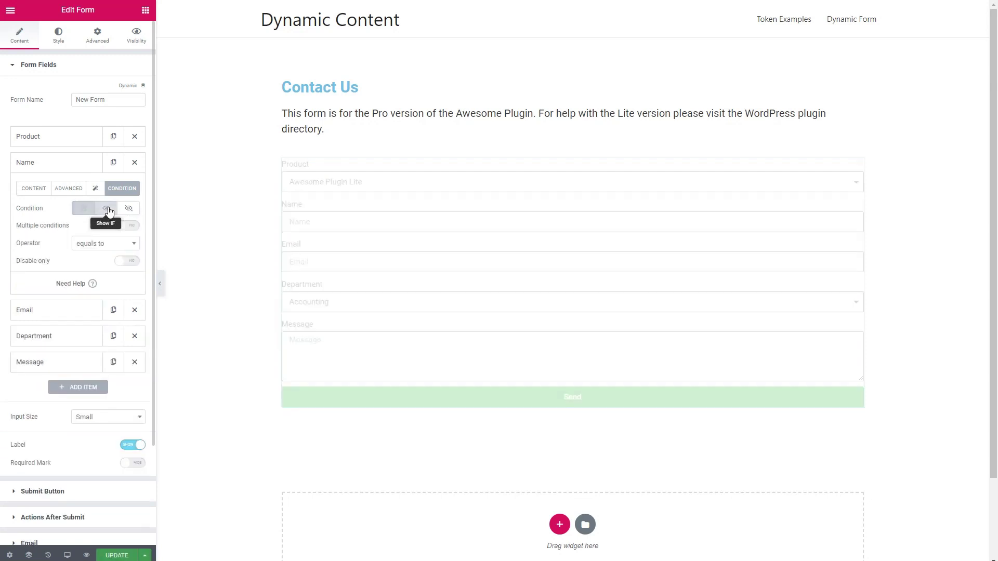
click(127, 226)
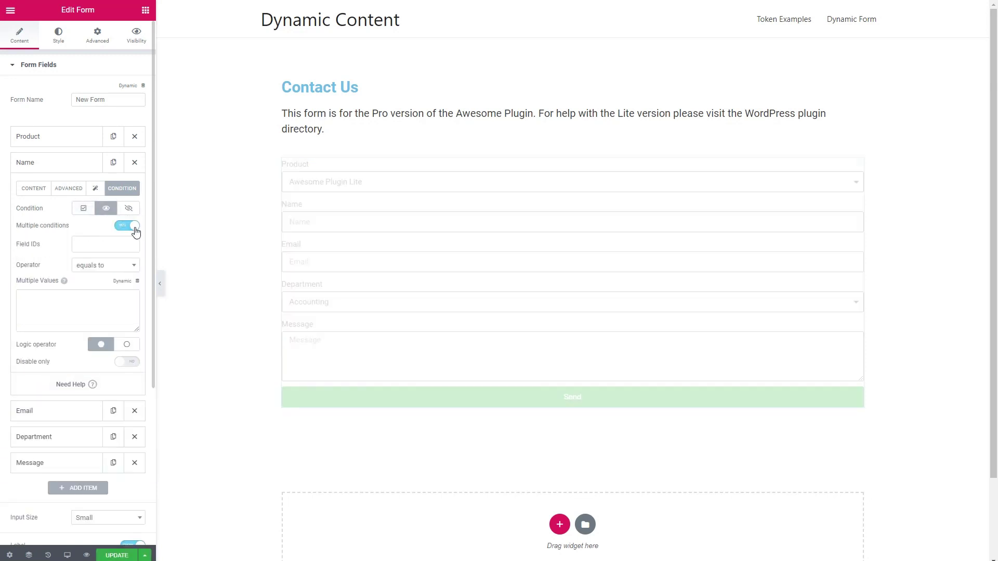
click(96, 244)
click(92, 262)
click(73, 307)
text(Awesome)
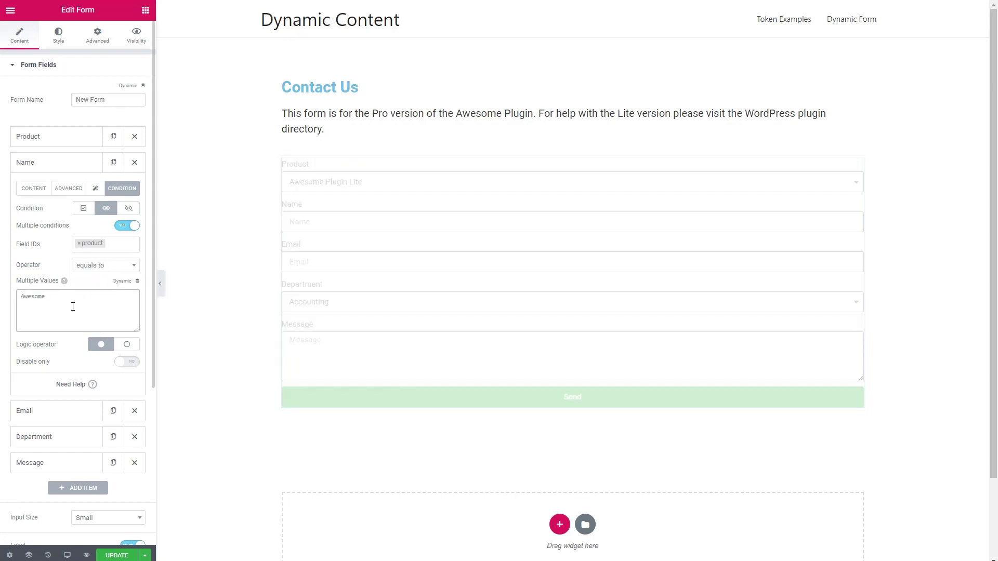
text( Plugin Pro)
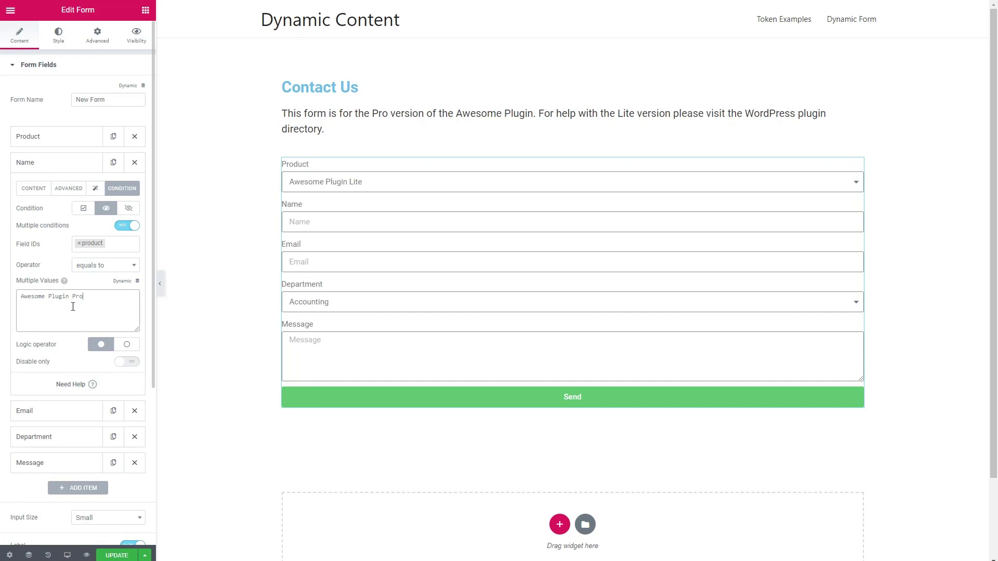
key(ctrl+a)
key(ctrl+c)
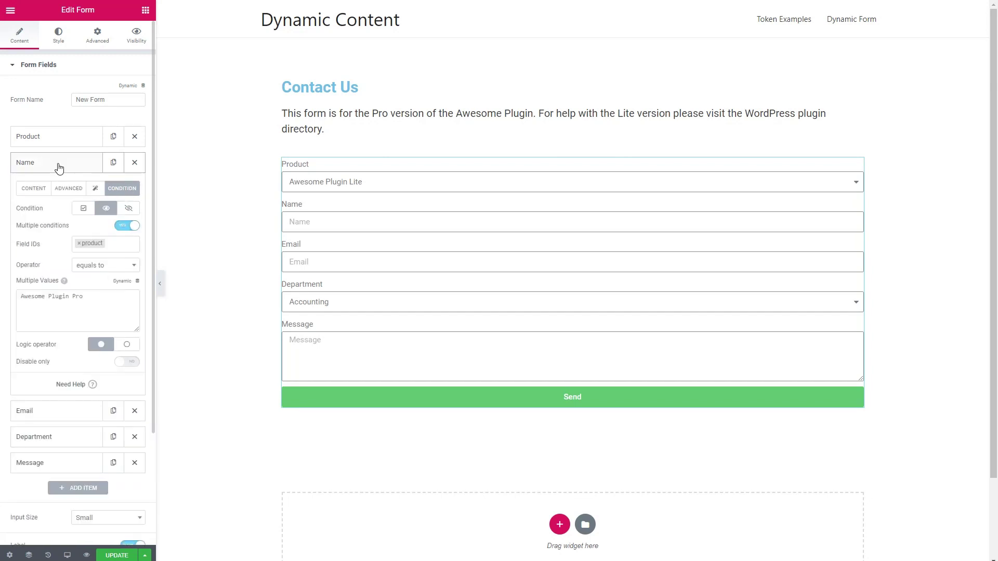
click(59, 168)
Show the Email field only when product equals Awesome Plugin Pro
click(55, 190)
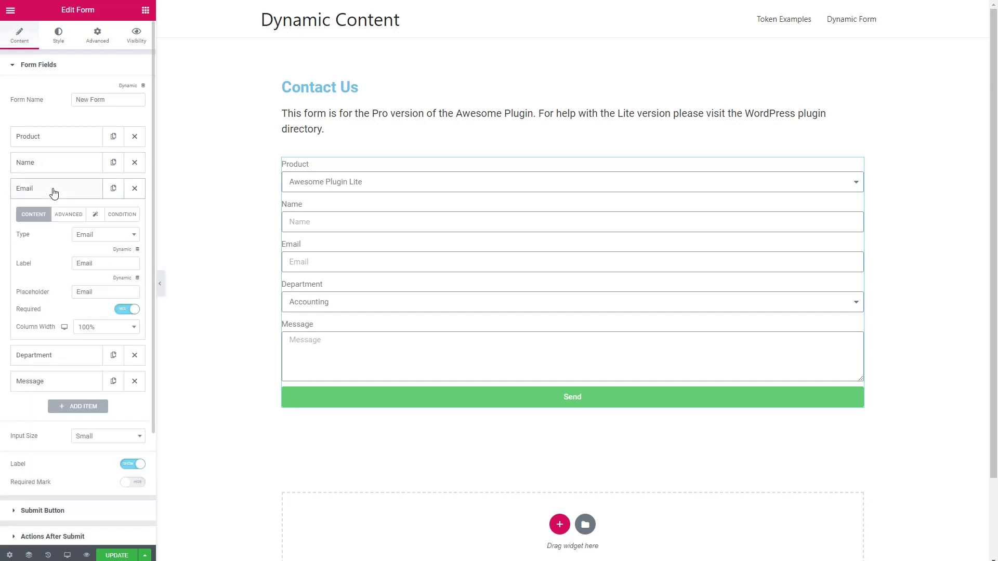
click(121, 215)
click(107, 235)
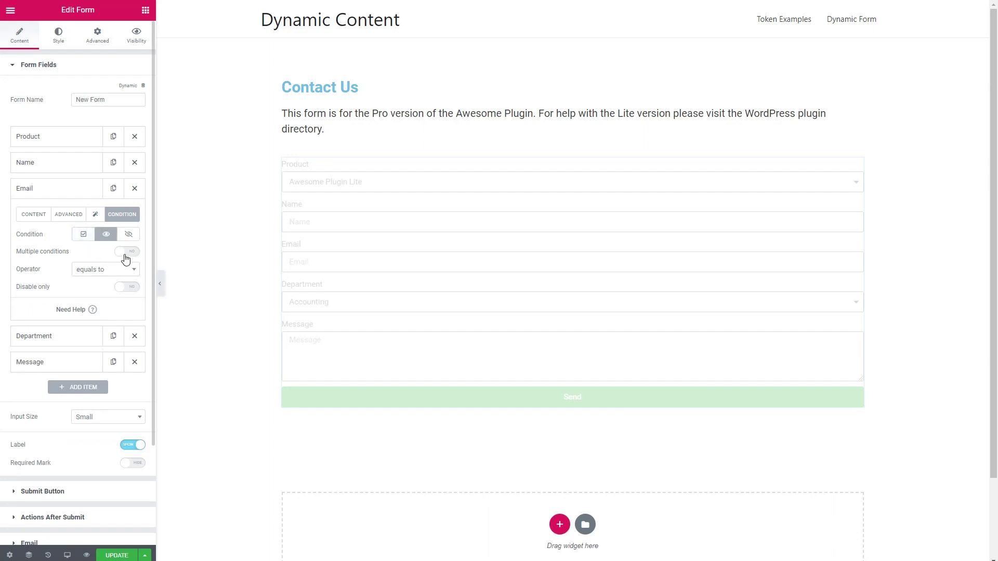
click(127, 252)
click(104, 270)
click(97, 291)
click(68, 337)
key(ctrl+v)
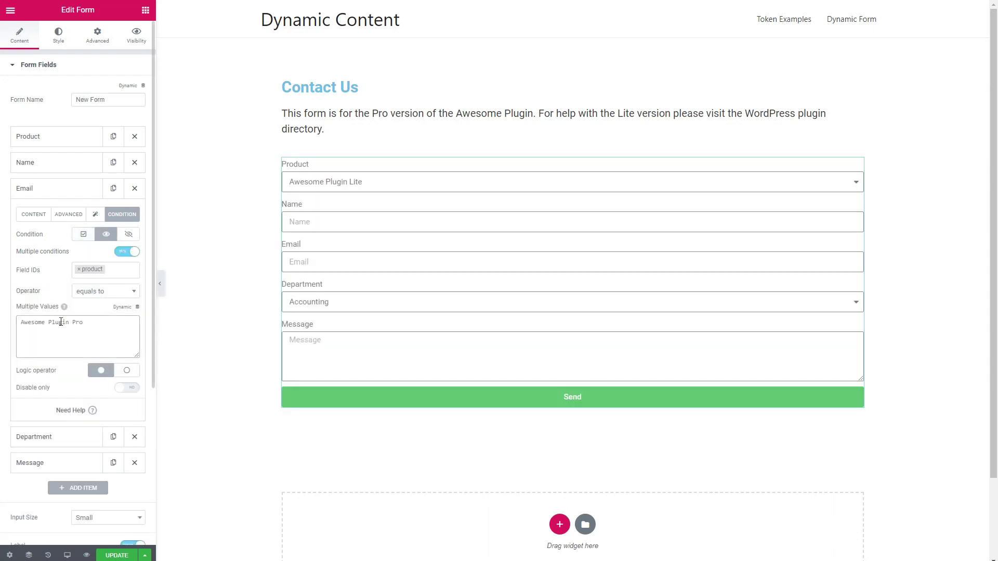
click(67, 193)
Show the Department field only when product equals Awesome Plugin Pro
click(71, 217)
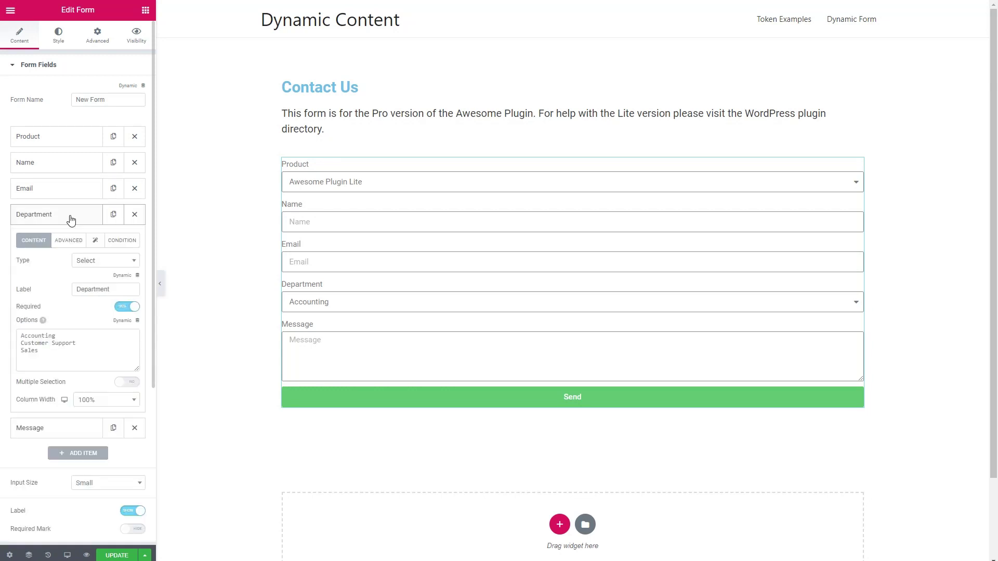
click(121, 241)
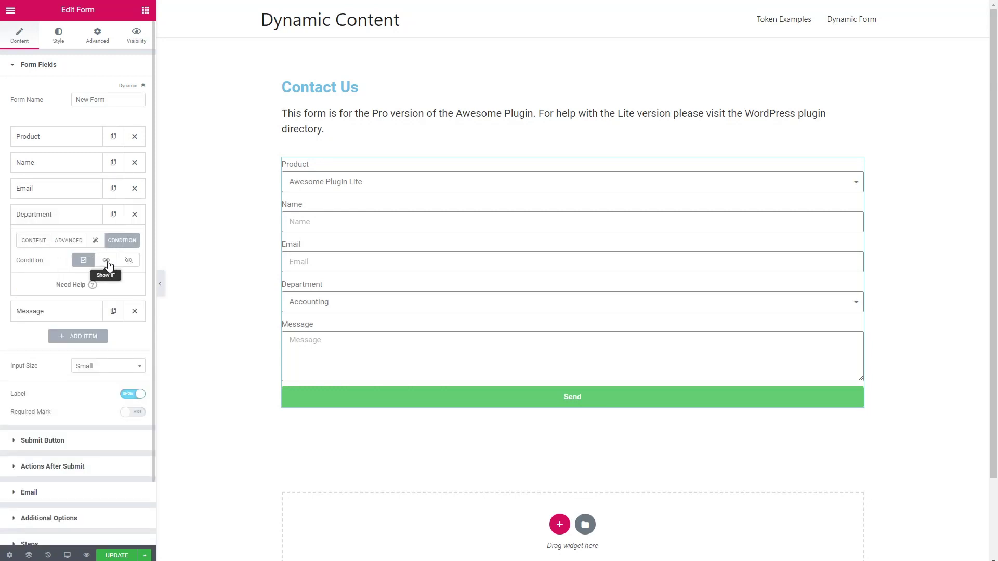
click(107, 261)
click(129, 277)
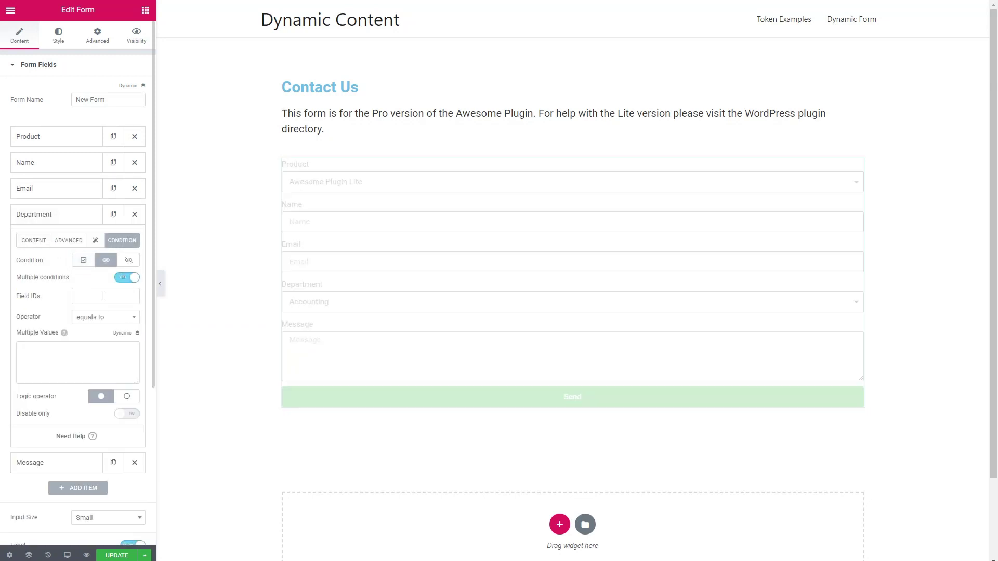
click(84, 347)
key(ctrl+v)
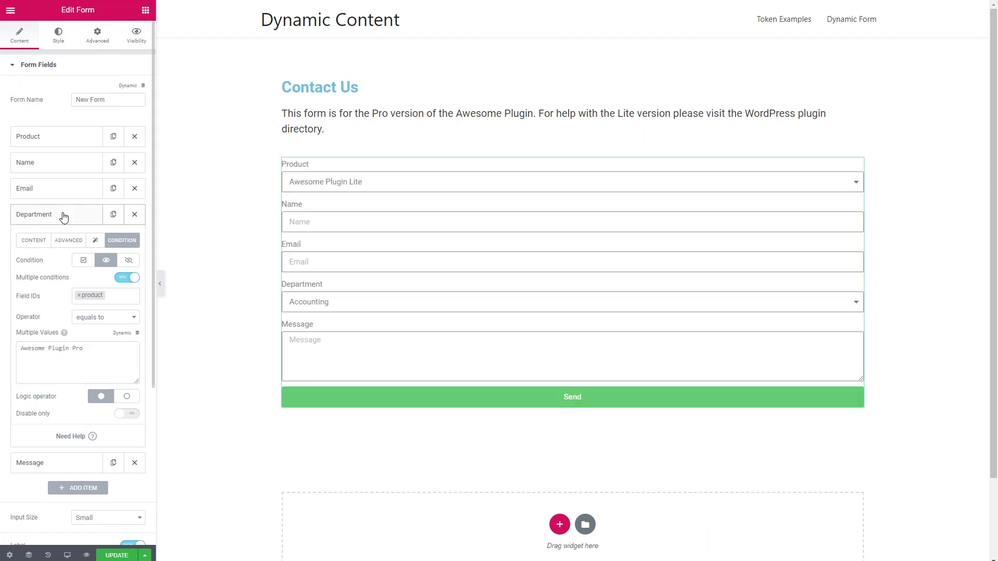
click(65, 215)
Show the Message field only when product equals Awesome Plugin Pro
click(65, 247)
click(112, 267)
click(107, 286)
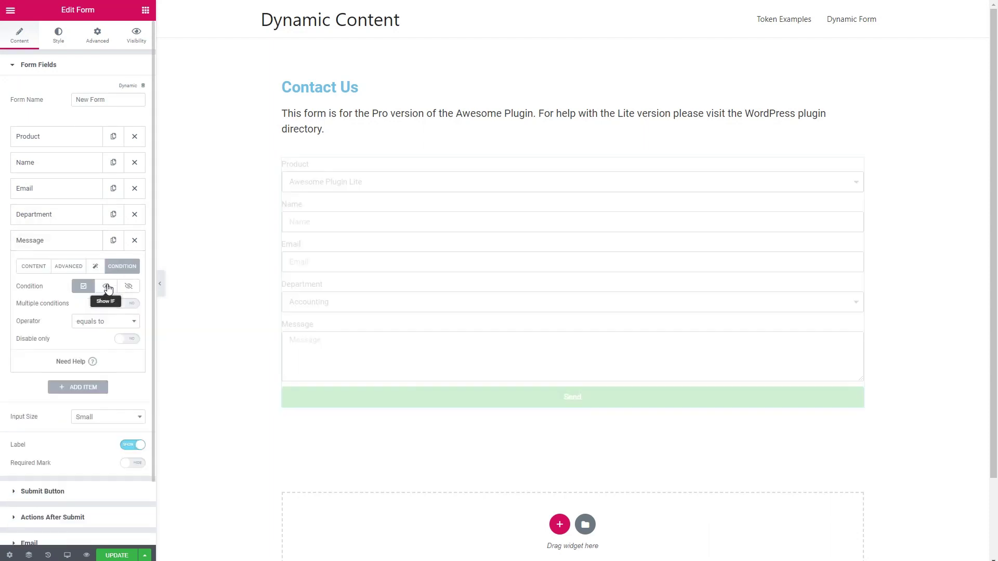
click(129, 304)
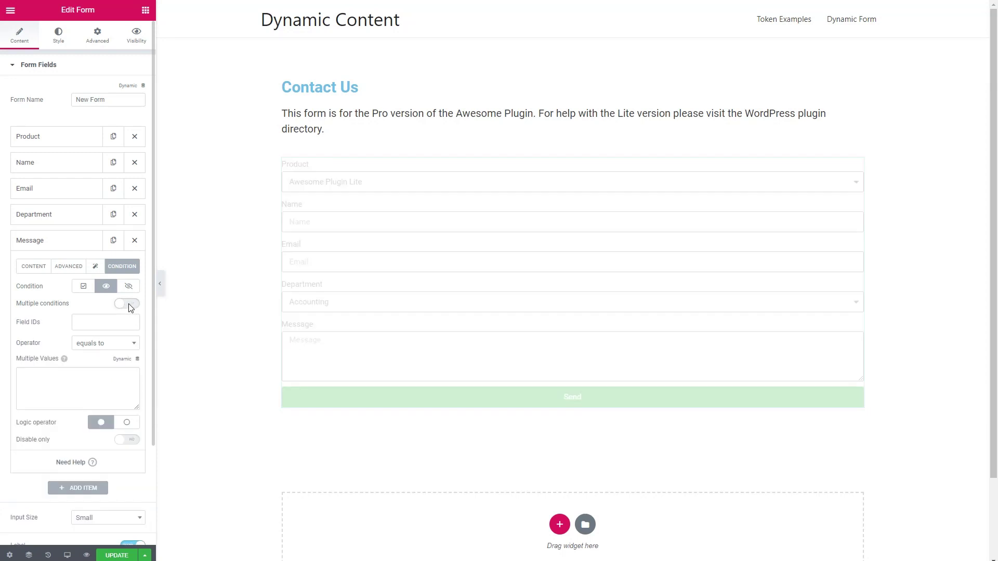
click(95, 327)
click(91, 338)
click(53, 382)
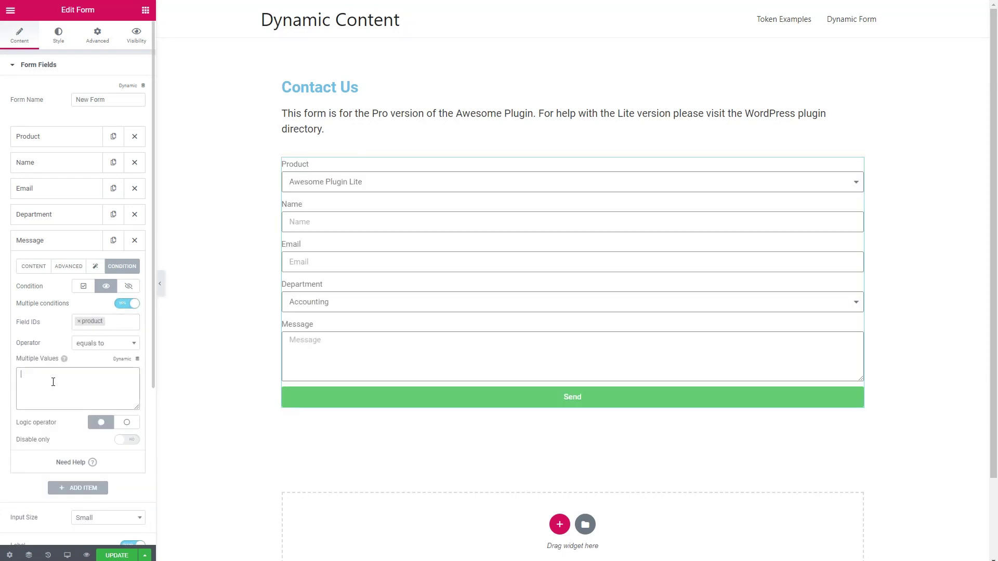
key(ctrl+v)
click(31, 66)
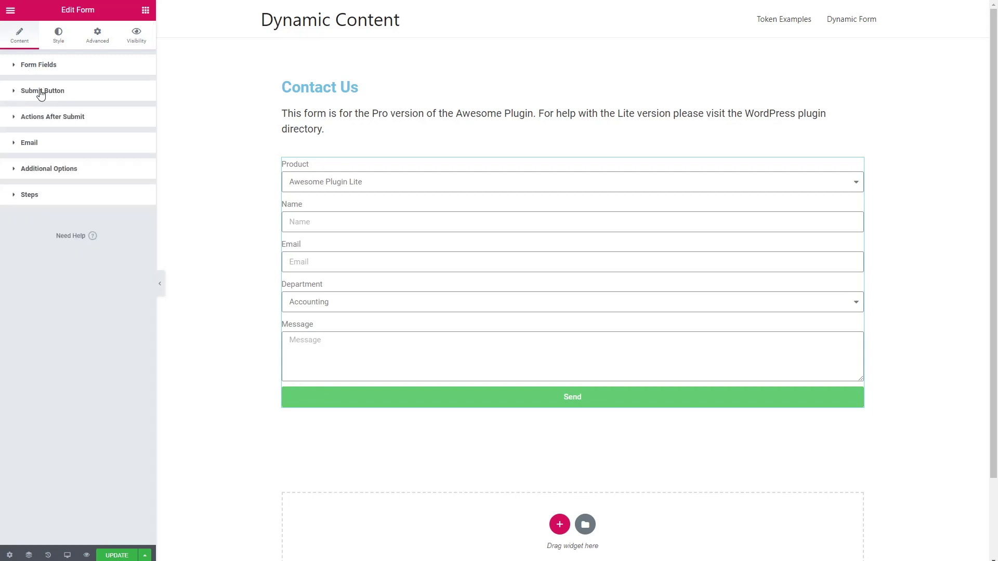
Show the Send button only when product equals to Awesome Plugin Pro, then update the page
click(41, 93)
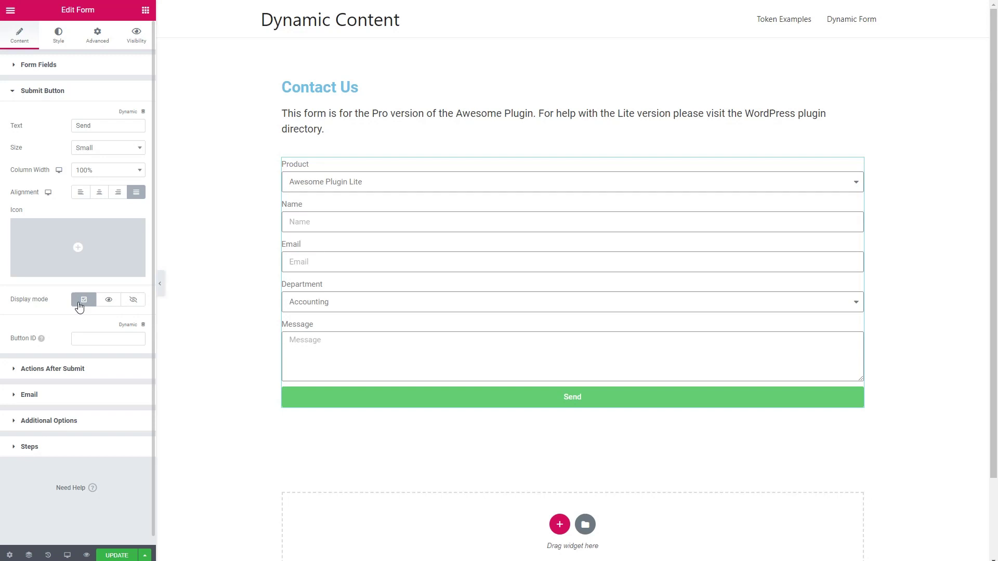
click(114, 303)
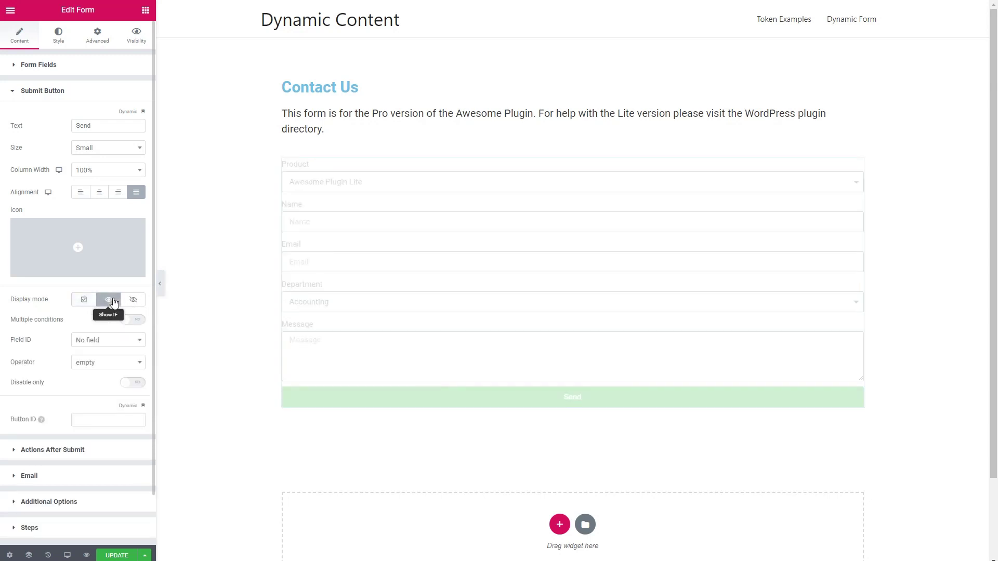
click(138, 323)
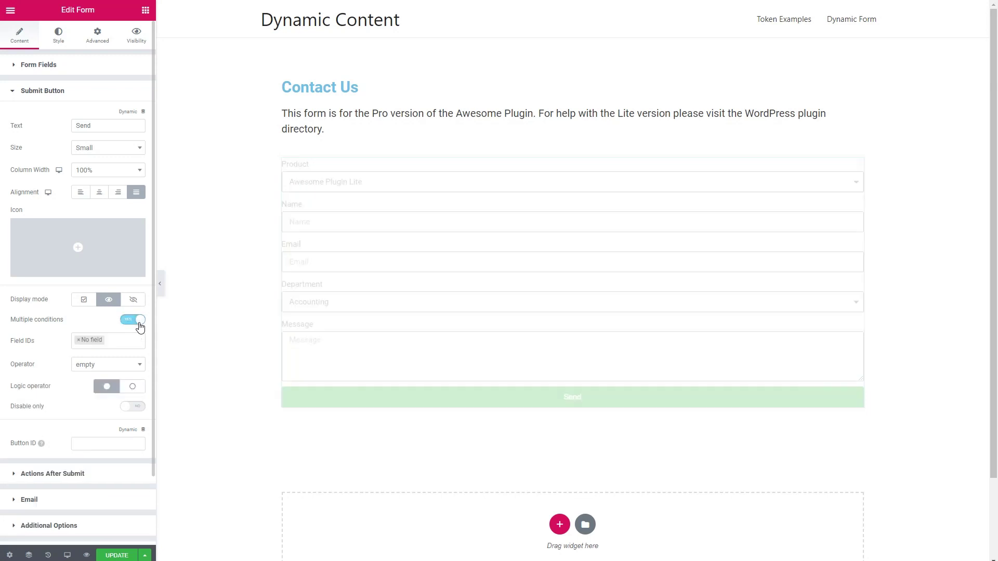
click(78, 344)
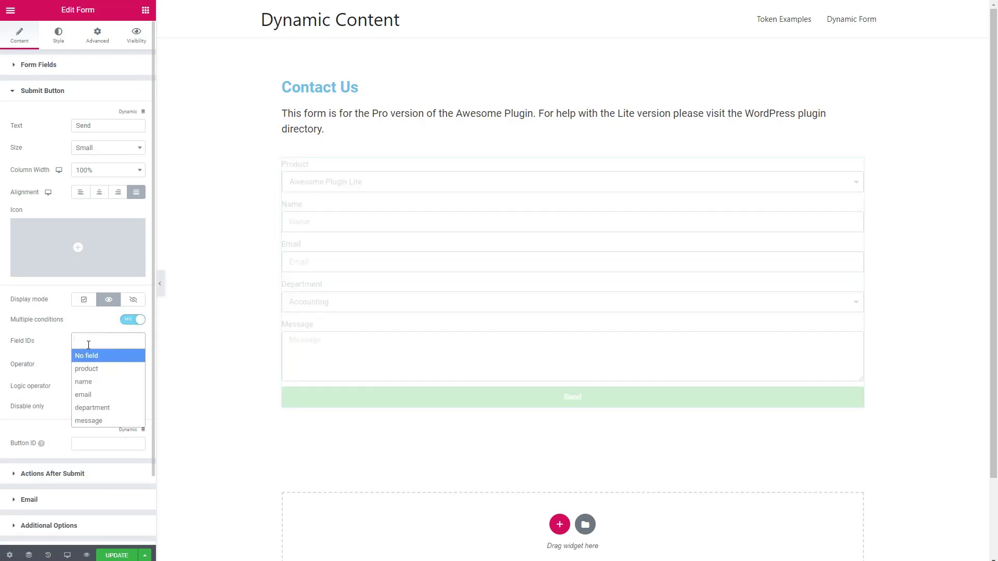
click(92, 369)
click(110, 370)
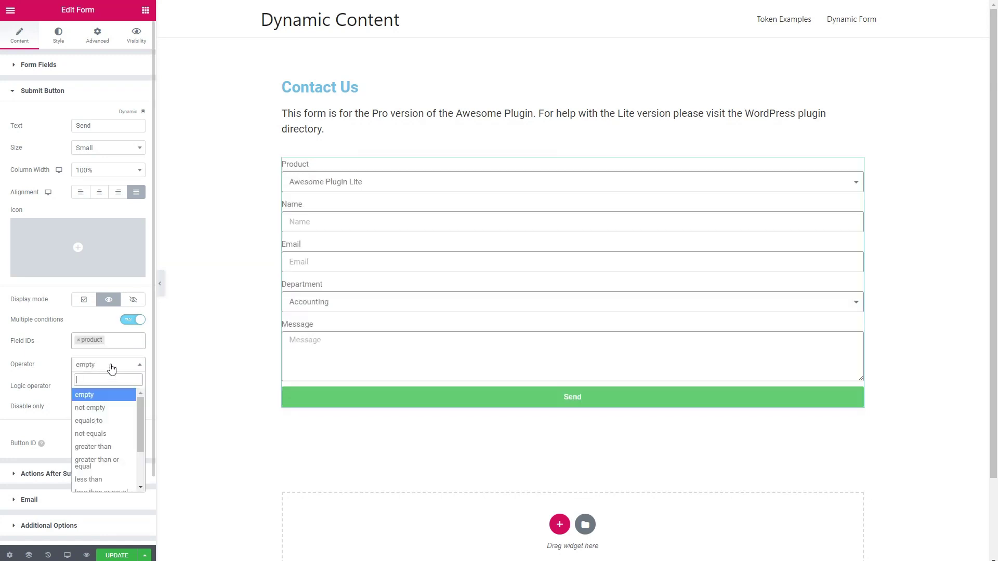
click(99, 421)
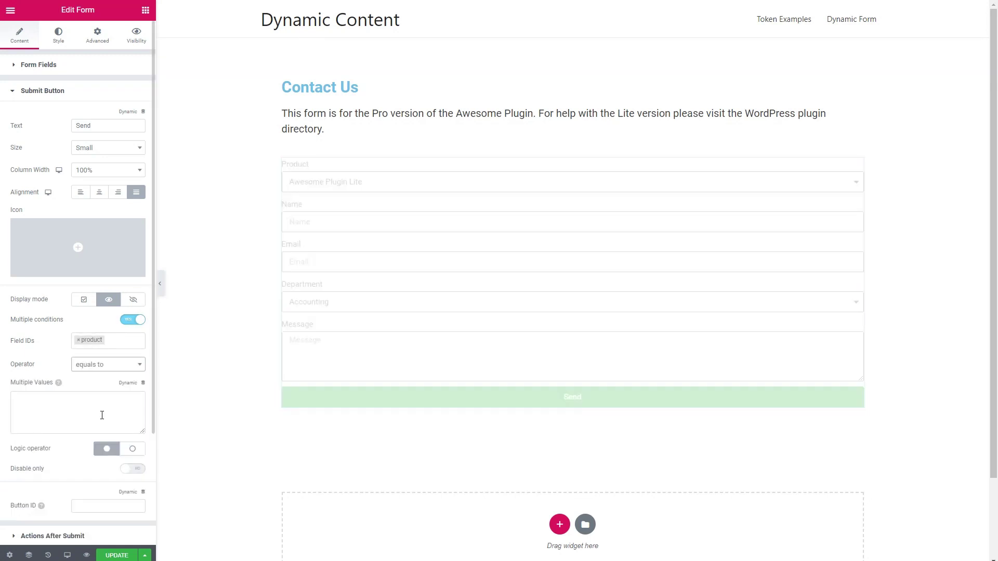
click(71, 410)
key(ctrl+v)
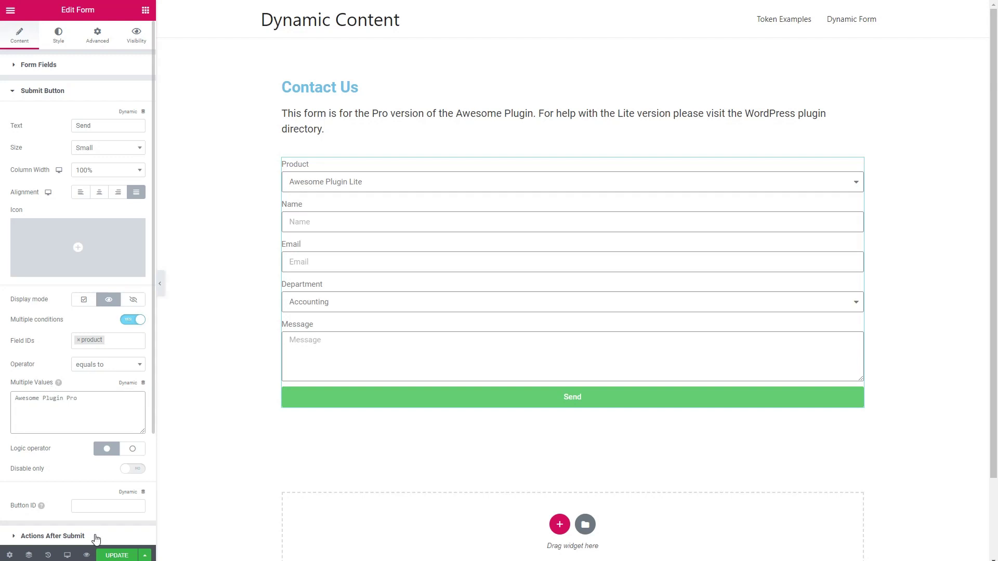
click(106, 556)
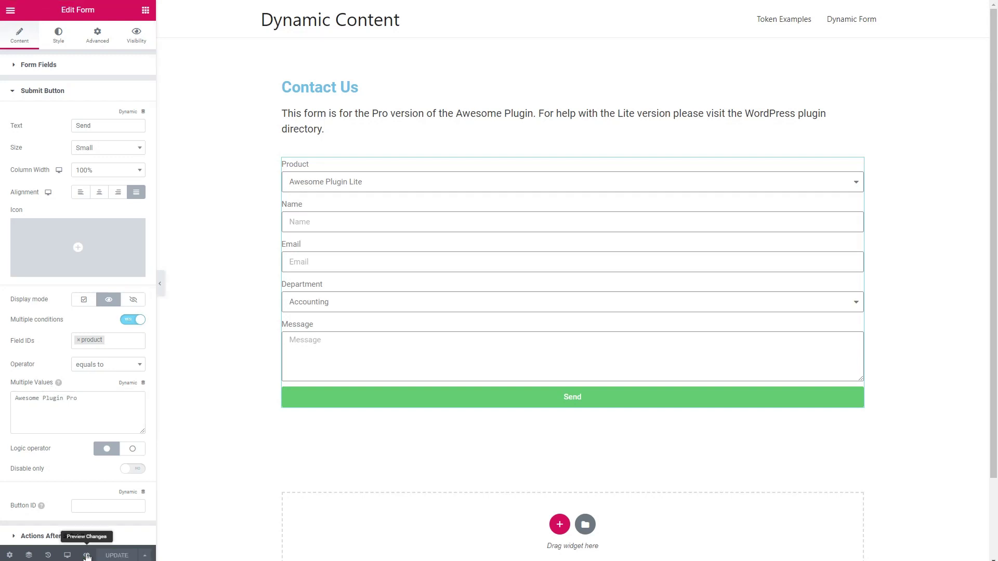
click(86, 556)
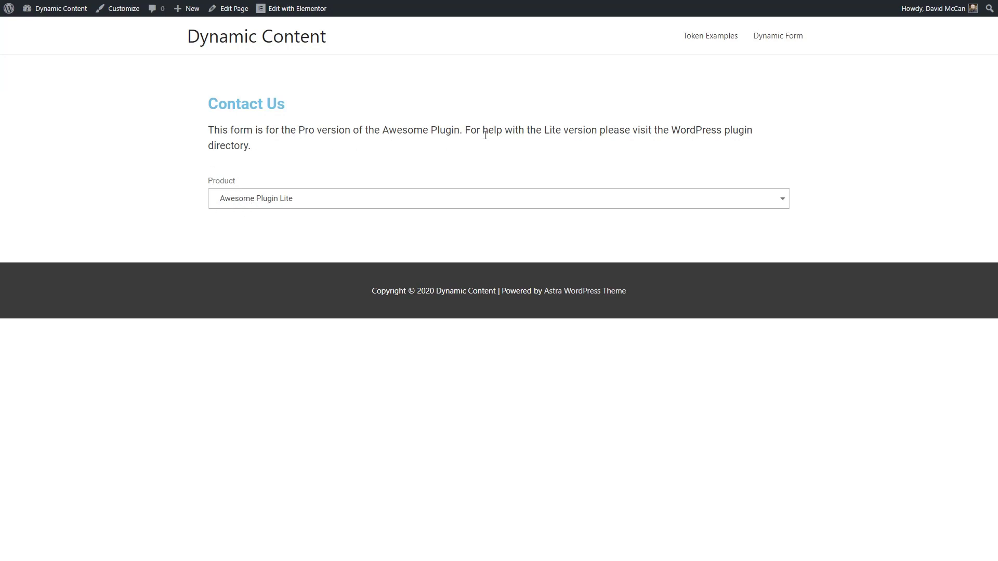
click(321, 198)
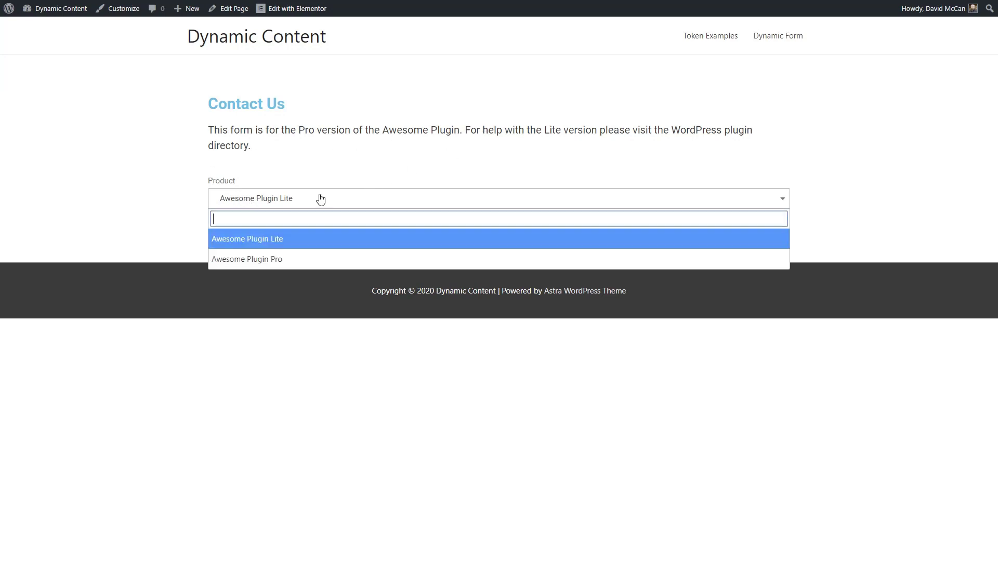
click(269, 258)
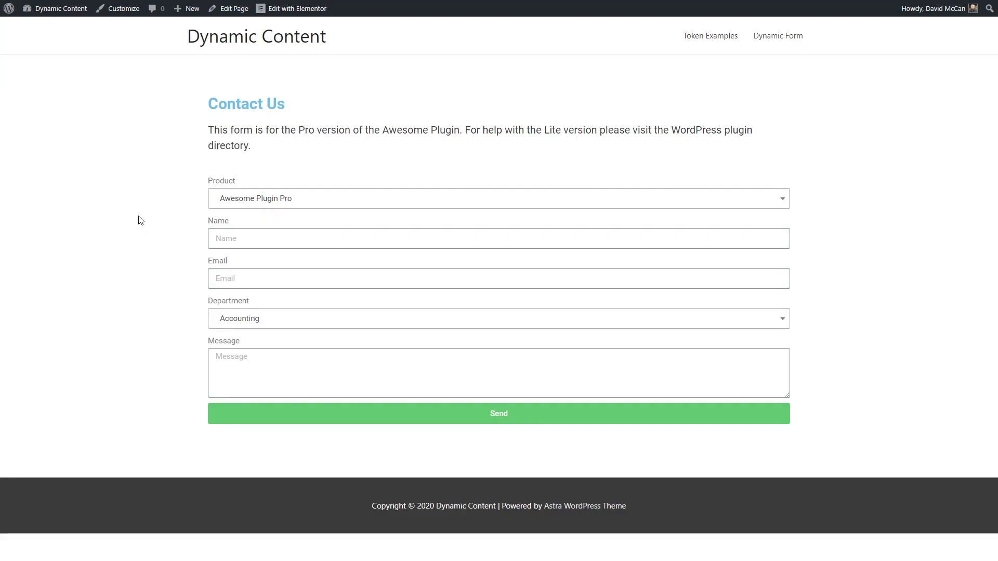
click(230, 199)
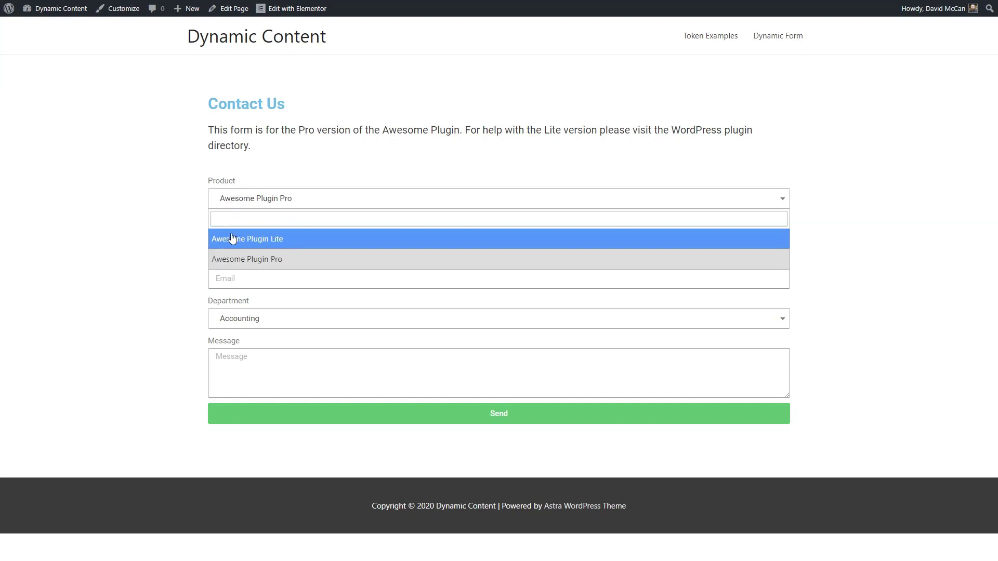
click(229, 238)
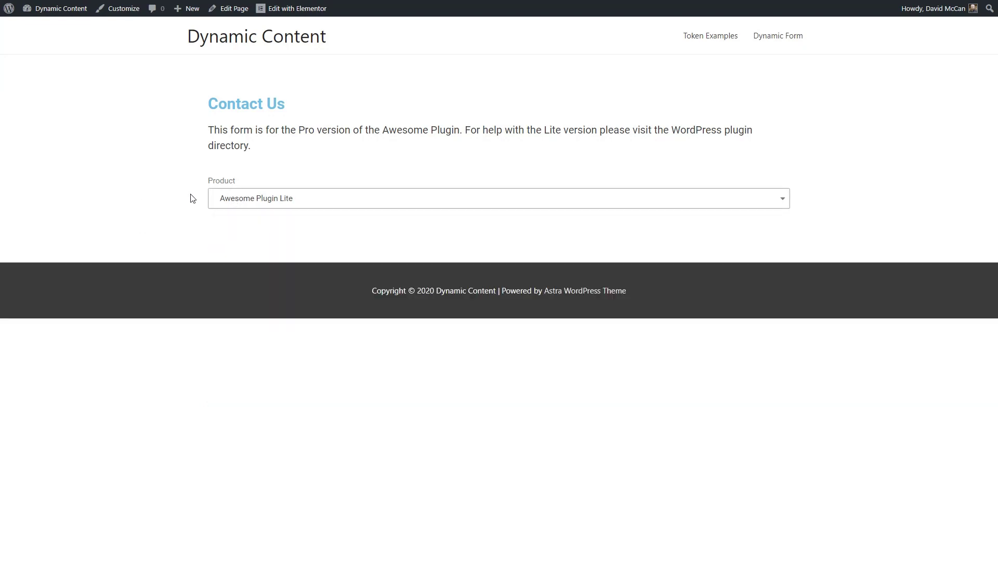
click(237, 201)
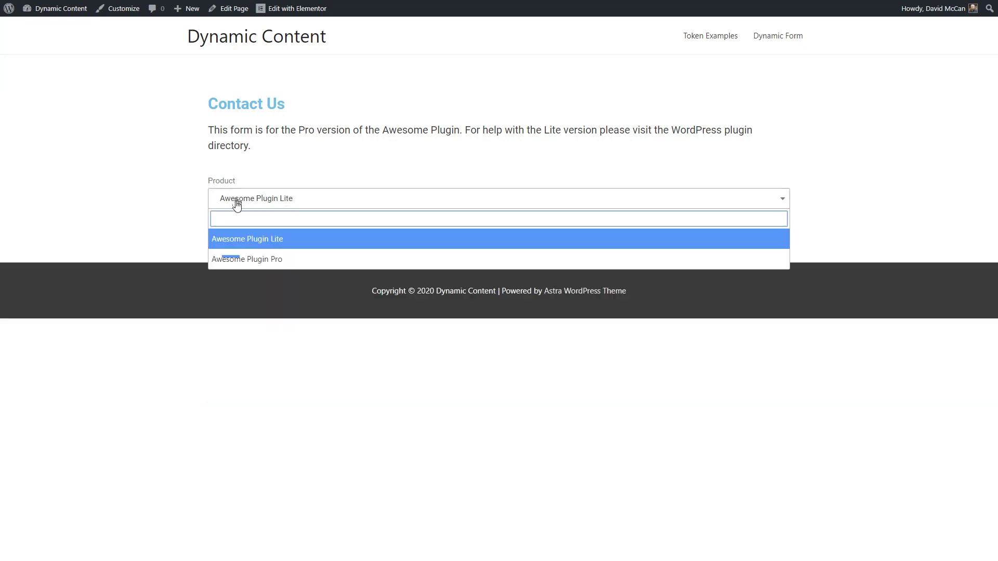
click(227, 260)
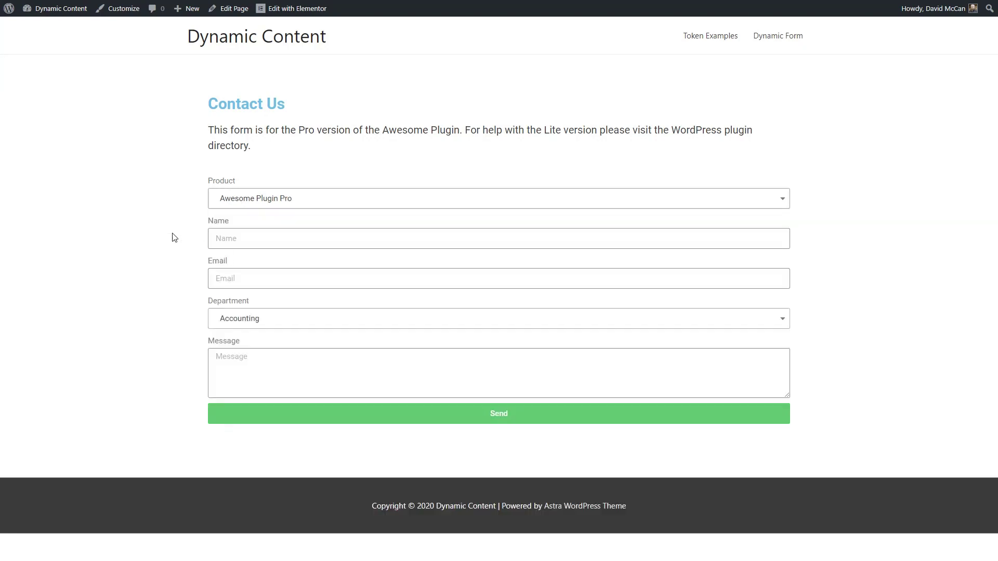
click(300, 326)
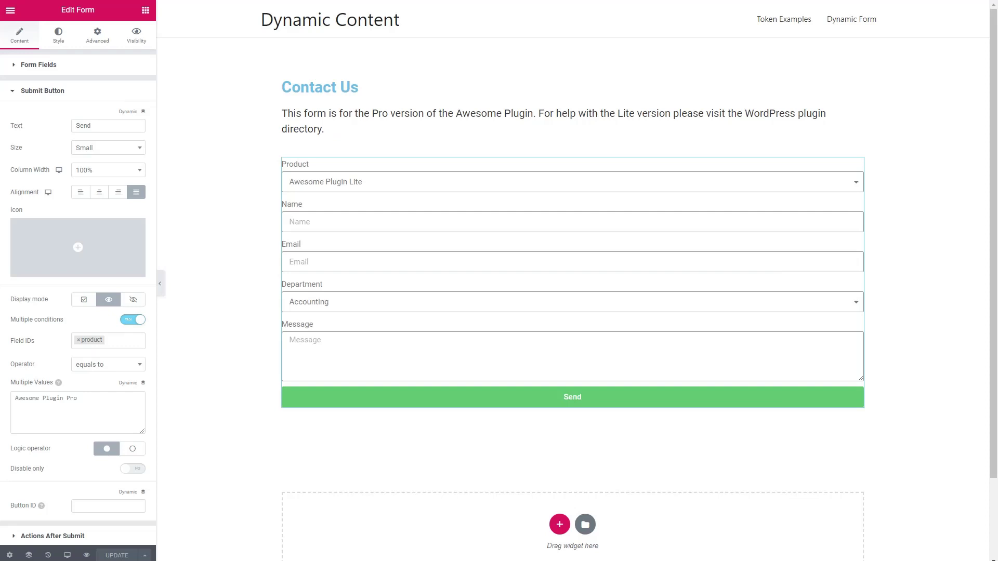
Replace the Email after-submit action with Dynamic Email
click(12, 92)
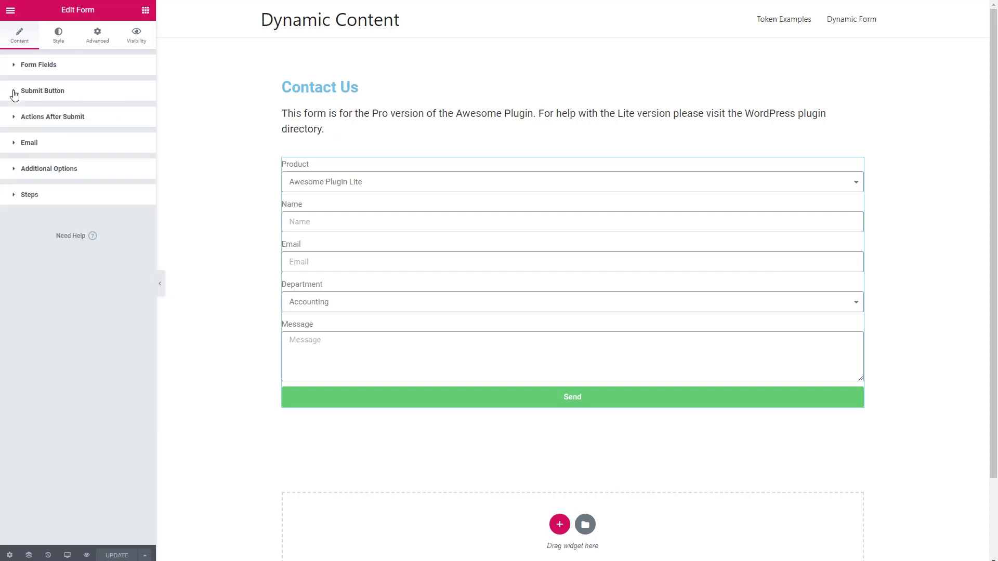
click(12, 119)
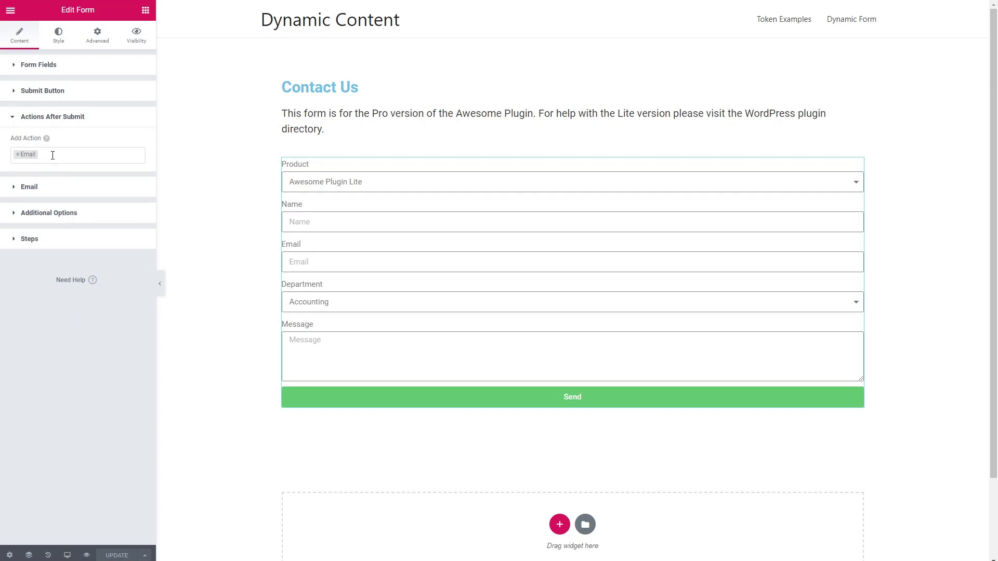
click(17, 156)
scroll(18, 212, down, 5)
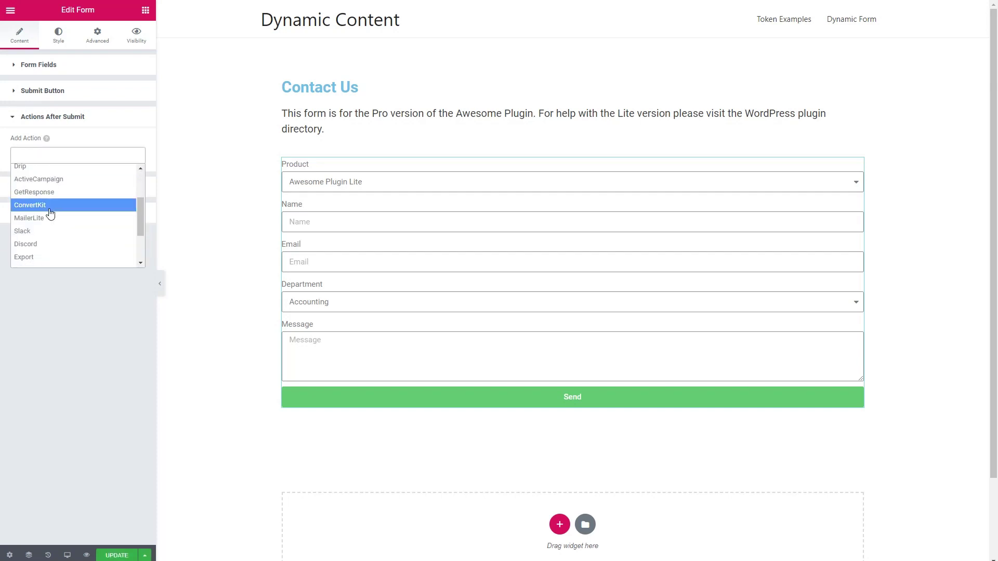
click(26, 237)
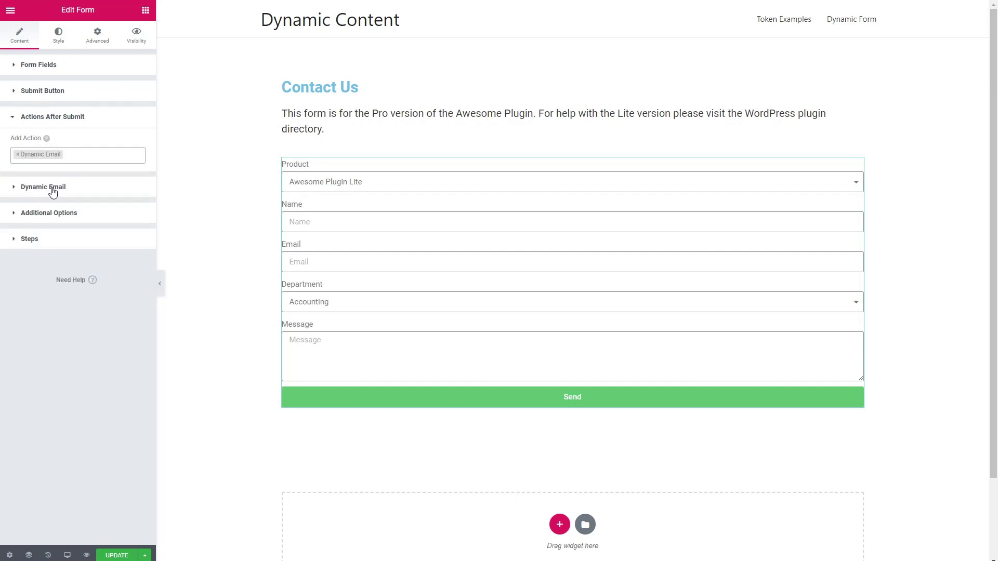
Add a first email entry in the Dynamic Email settings and check its condition list
click(14, 193)
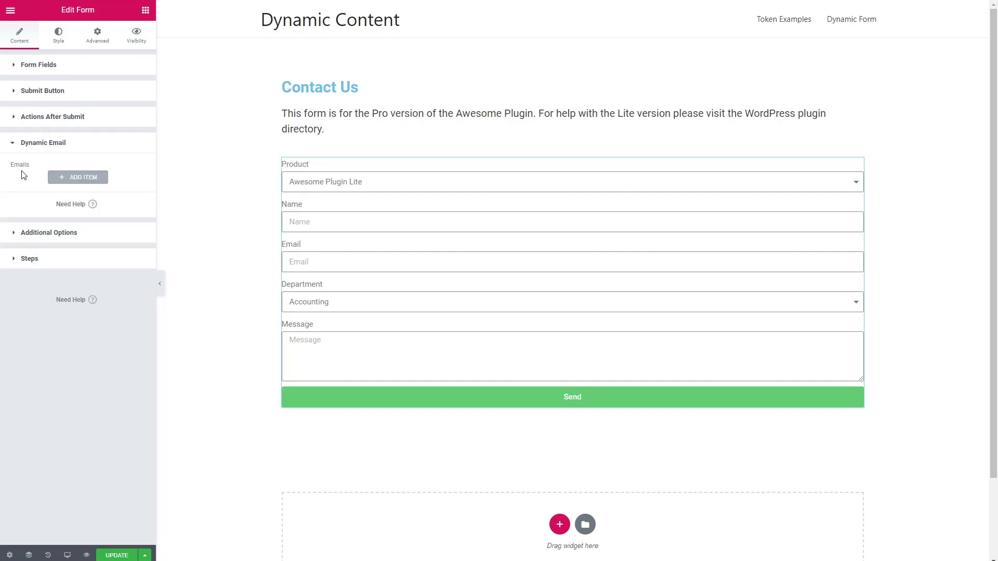
click(73, 180)
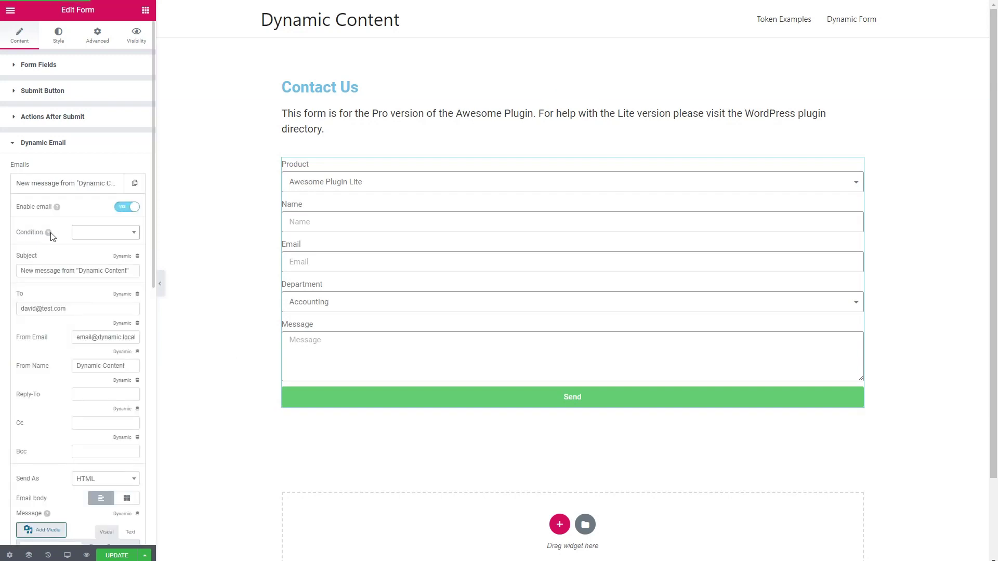
mouse_move(55, 235)
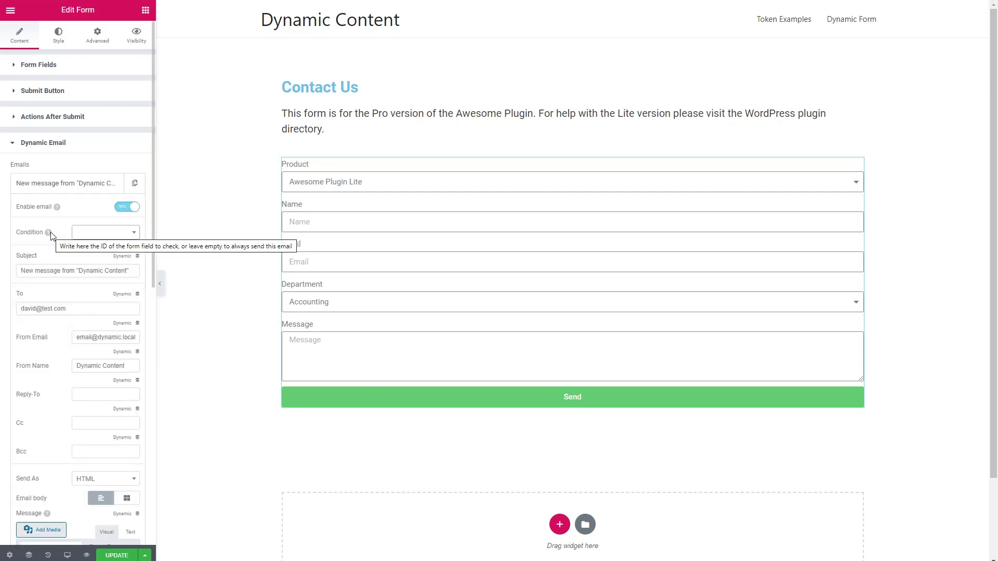
click(85, 238)
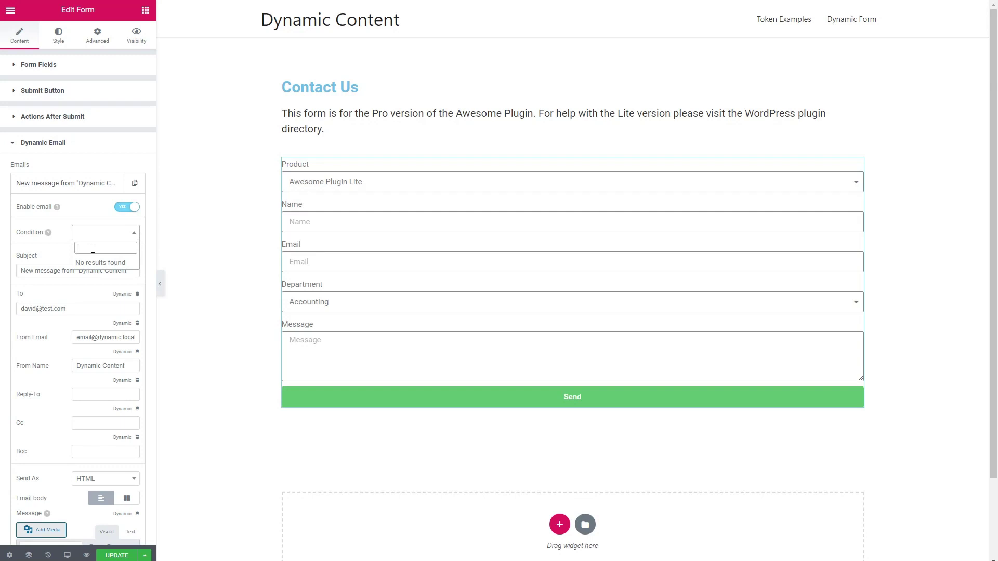
click(62, 239)
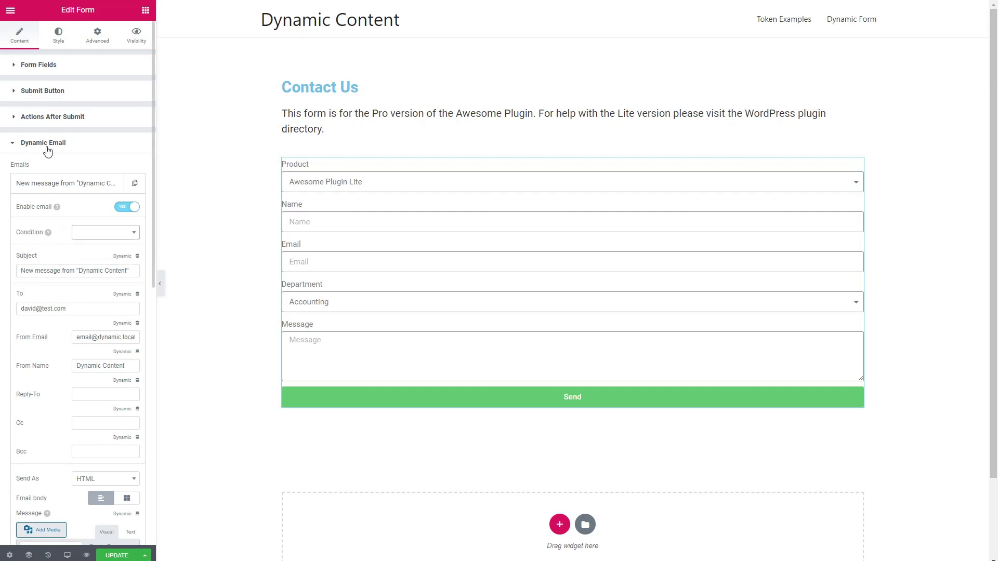
Review the Department options, then expand the first Dynamic Email and list its Condition fields
click(27, 67)
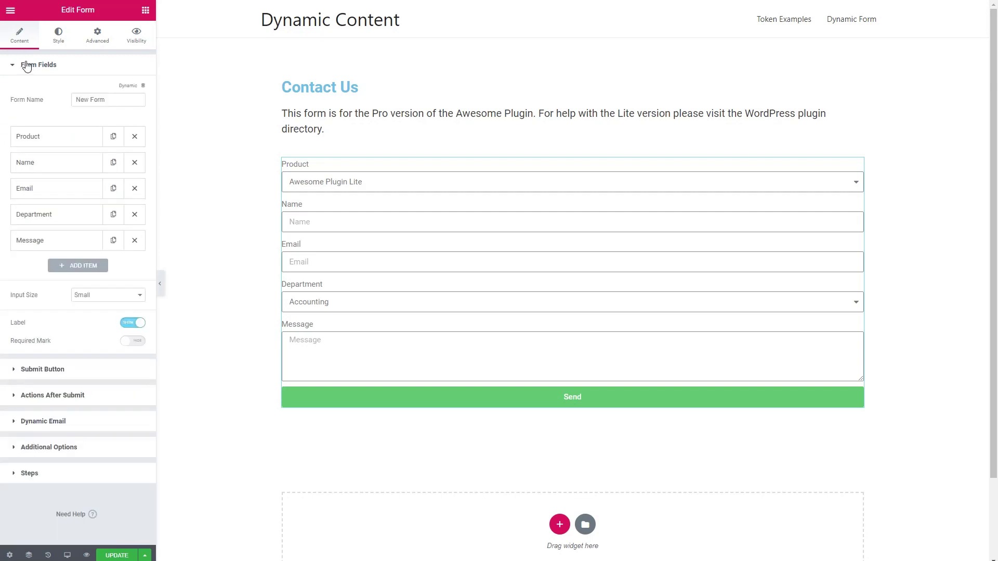
click(70, 215)
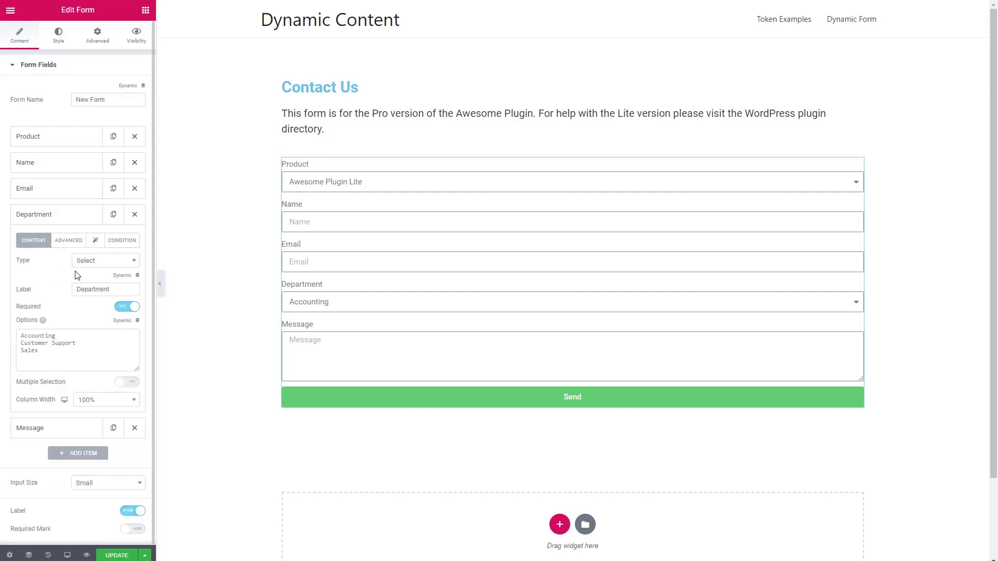
click(27, 67)
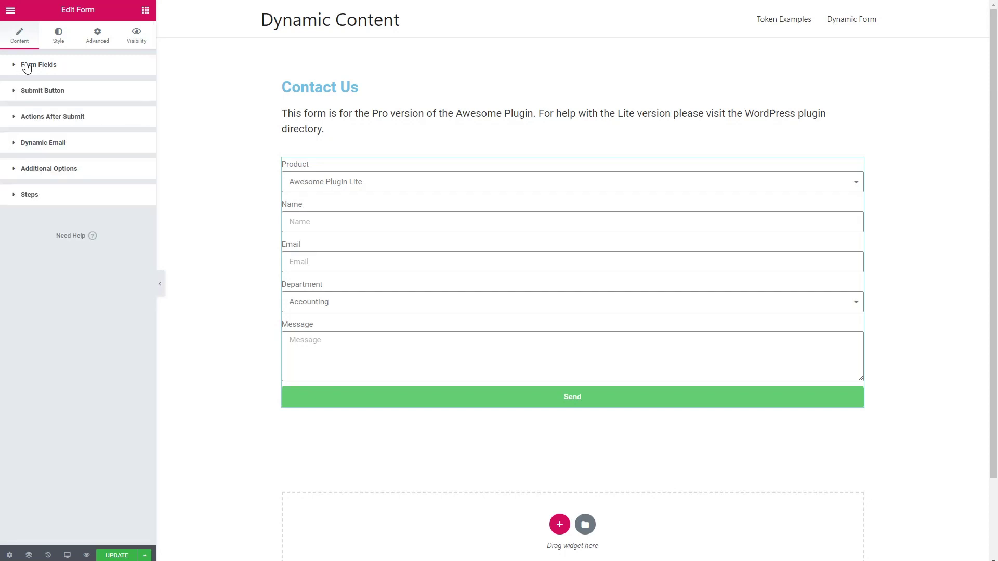
click(46, 142)
click(61, 189)
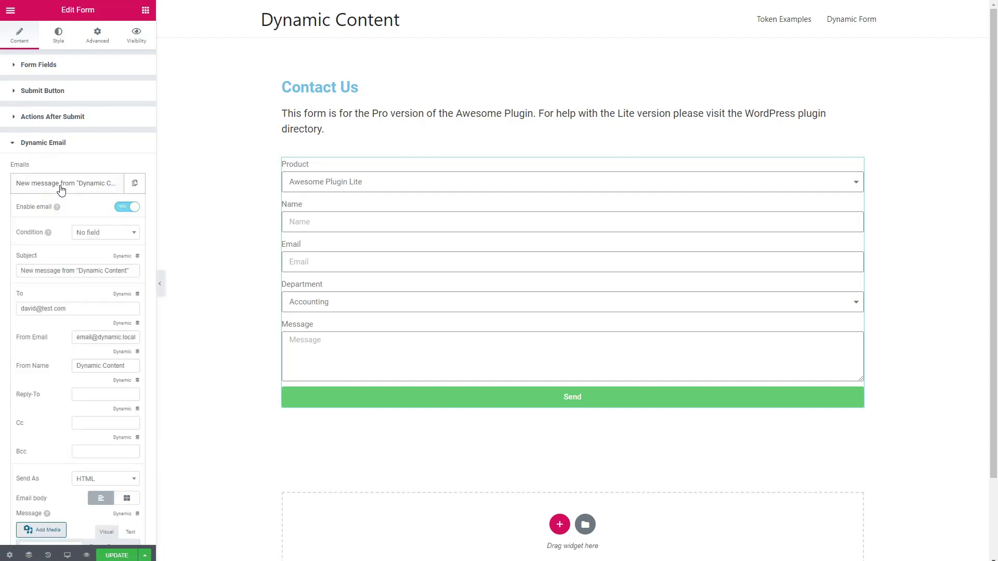
click(100, 232)
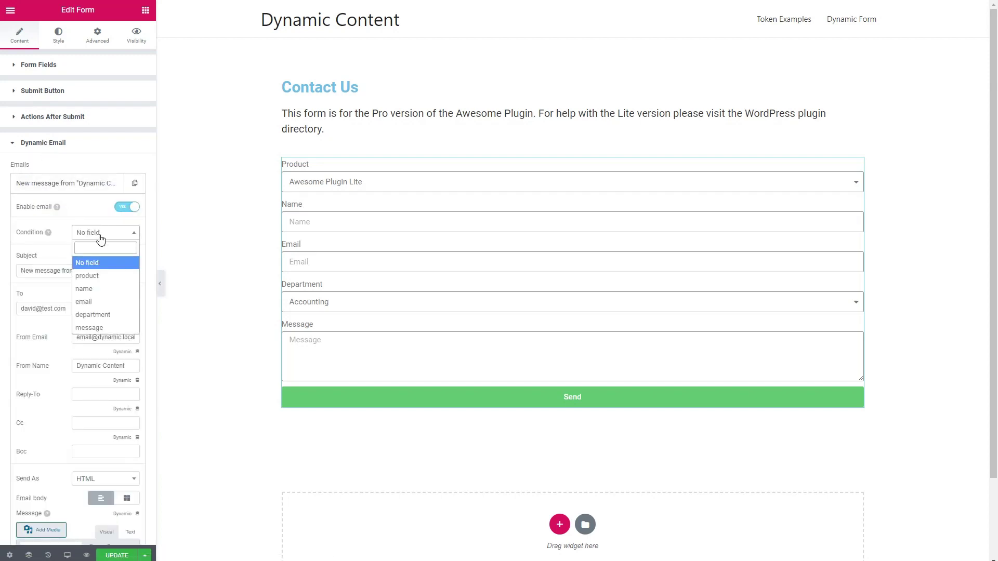
Condition the first Dynamic Email on department equal to Accounting, subject 'New message for Accounting department'
click(97, 315)
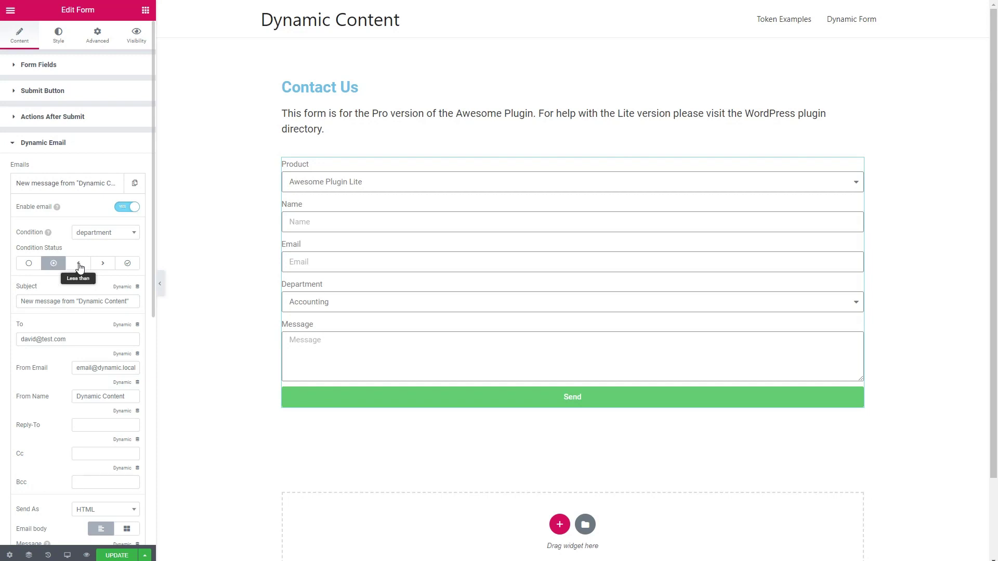
click(126, 266)
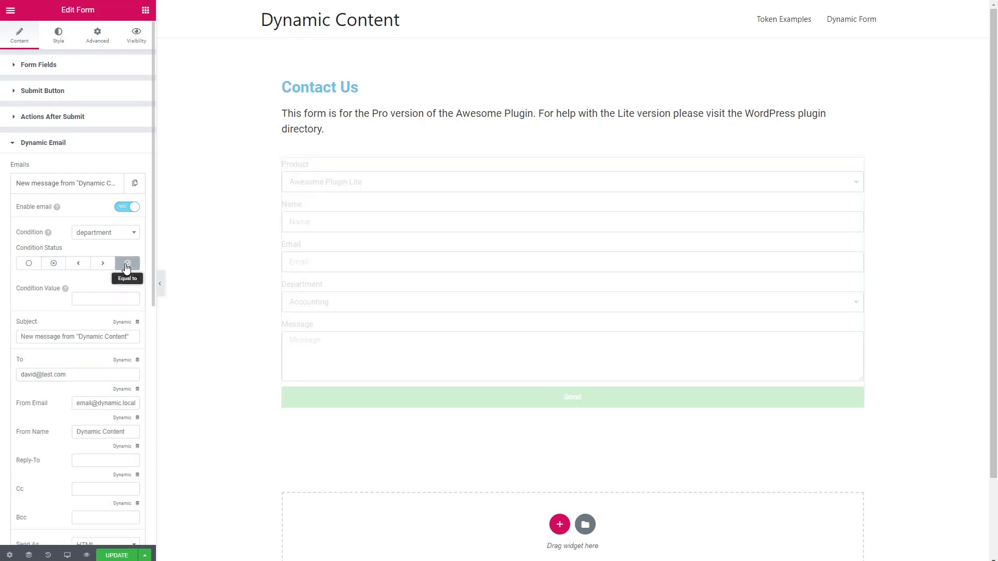
click(83, 298)
text(Accounting)
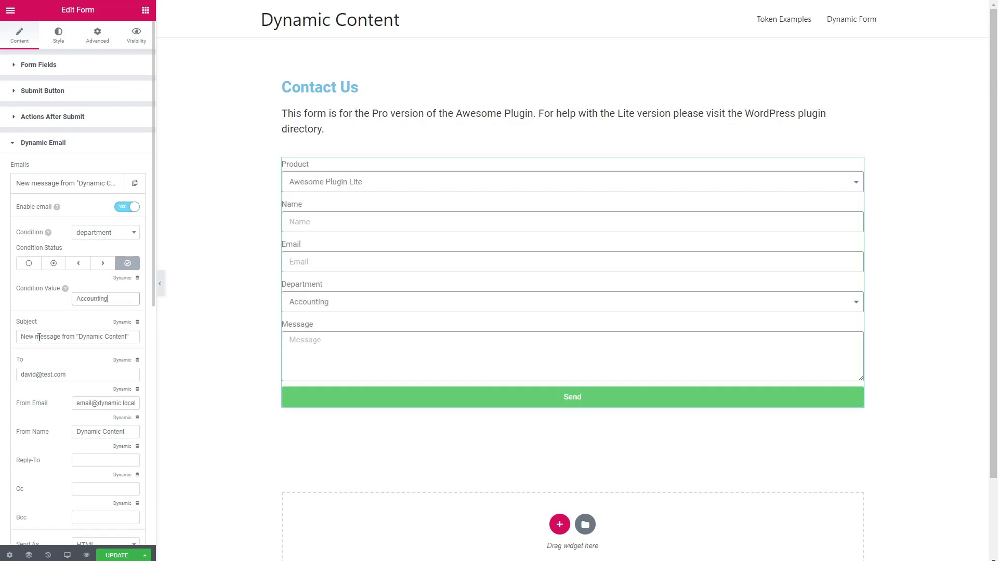
double_click(66, 338)
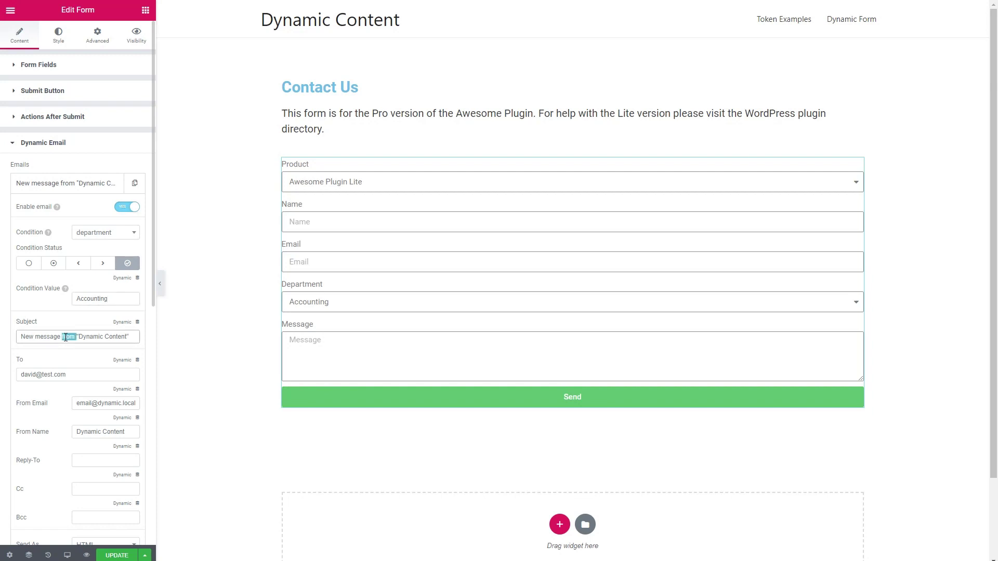
text(for Accounting departmen)
click(72, 187)
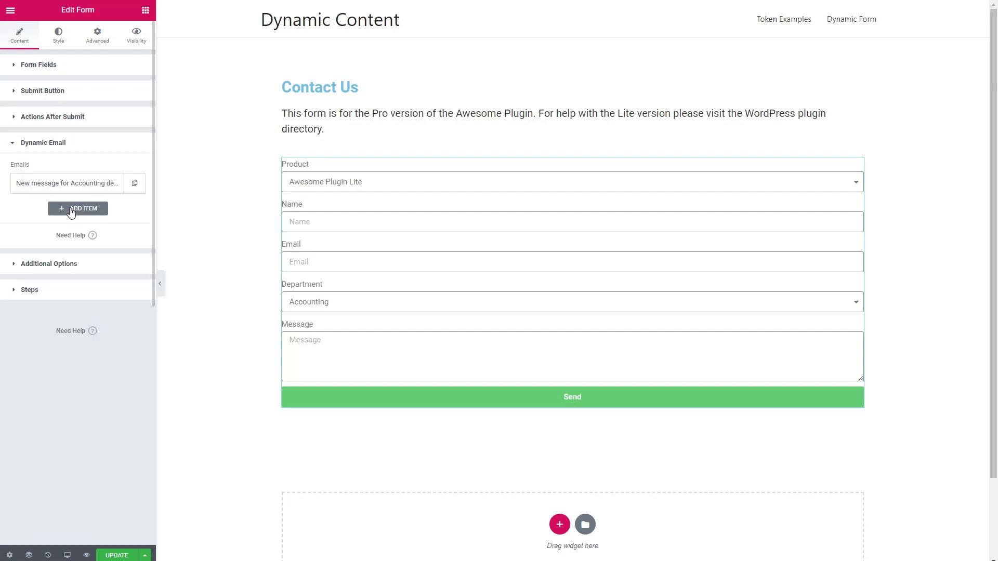
Add a Dynamic Email for department equal to Customer Support, subject ending 'for Customer Support'
click(71, 213)
click(104, 259)
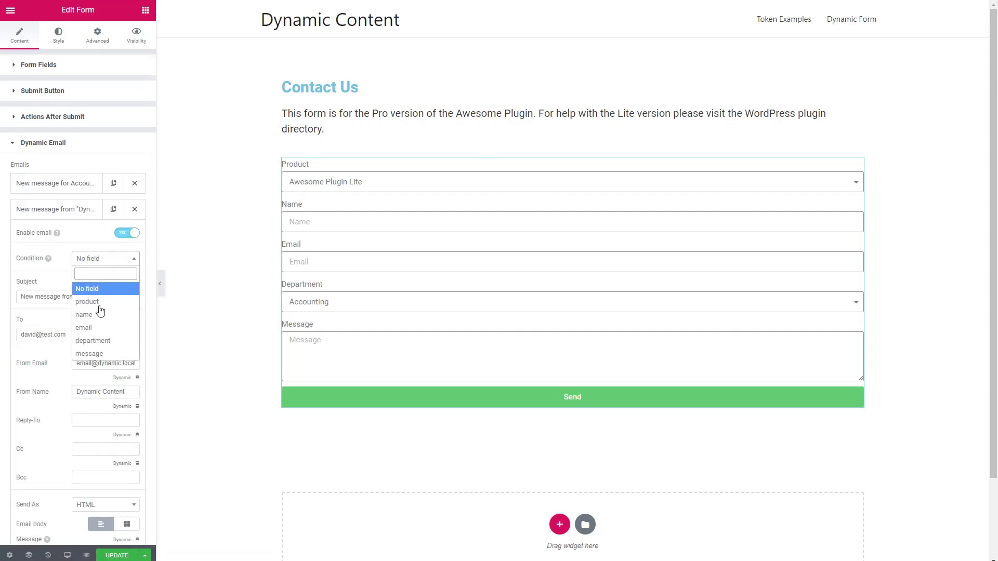
click(108, 341)
click(54, 289)
click(127, 289)
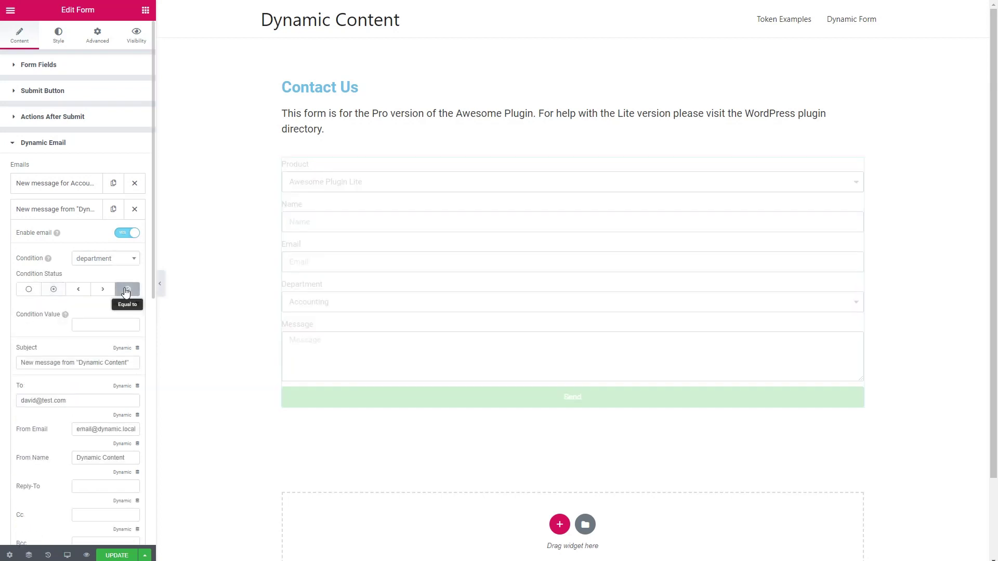
click(344, 301)
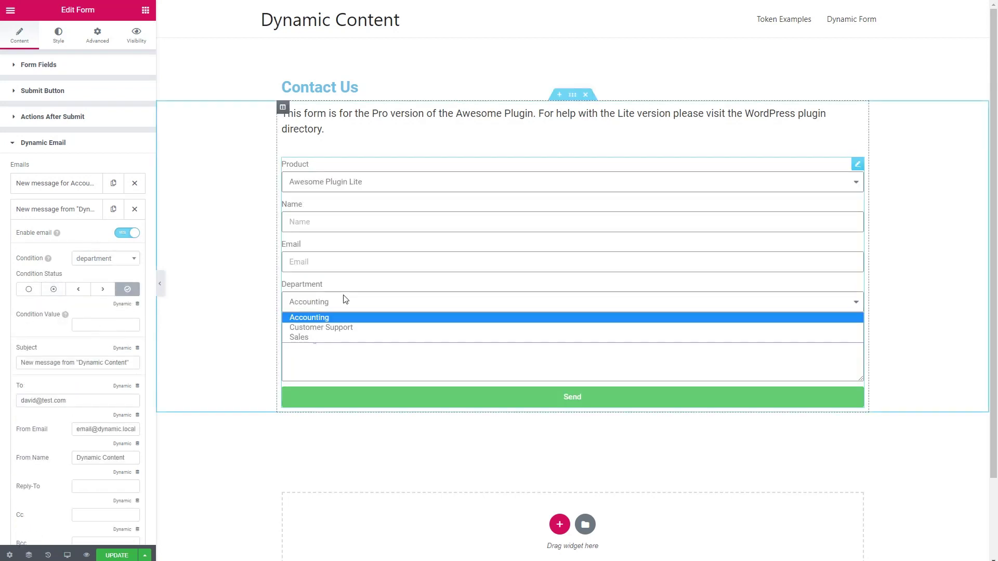
click(344, 301)
click(113, 325)
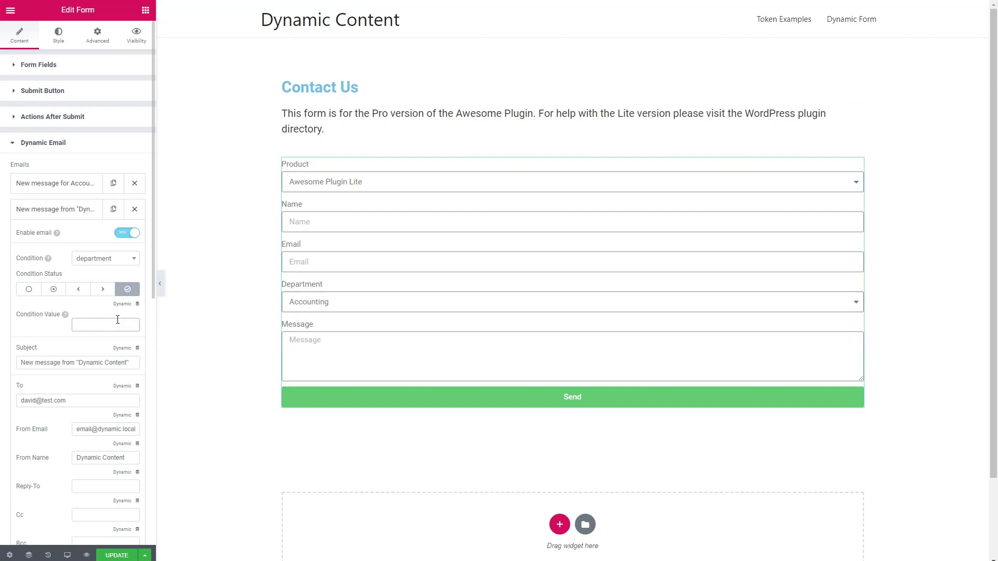
text(Customer Support)
drag(62, 362, 134, 362)
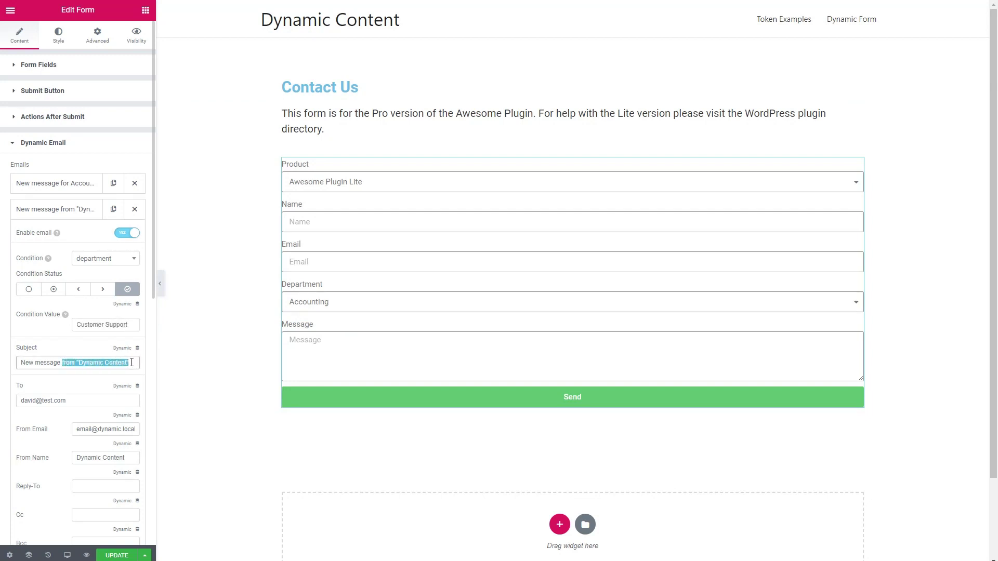
text(for Customer Support)
click(60, 217)
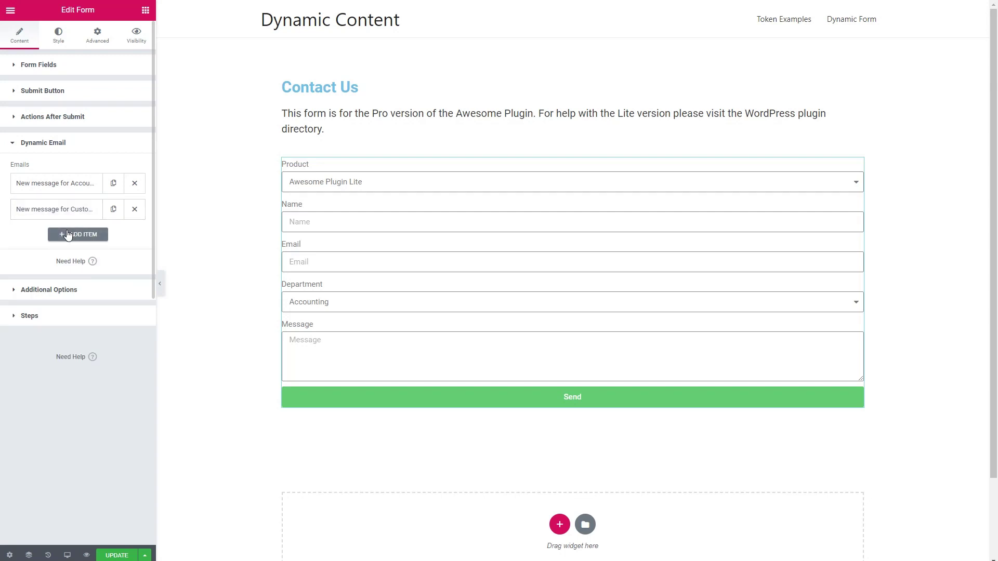
Add a Dynamic Email for department equal to Sales, subject 'New message for Sales', and save
click(65, 235)
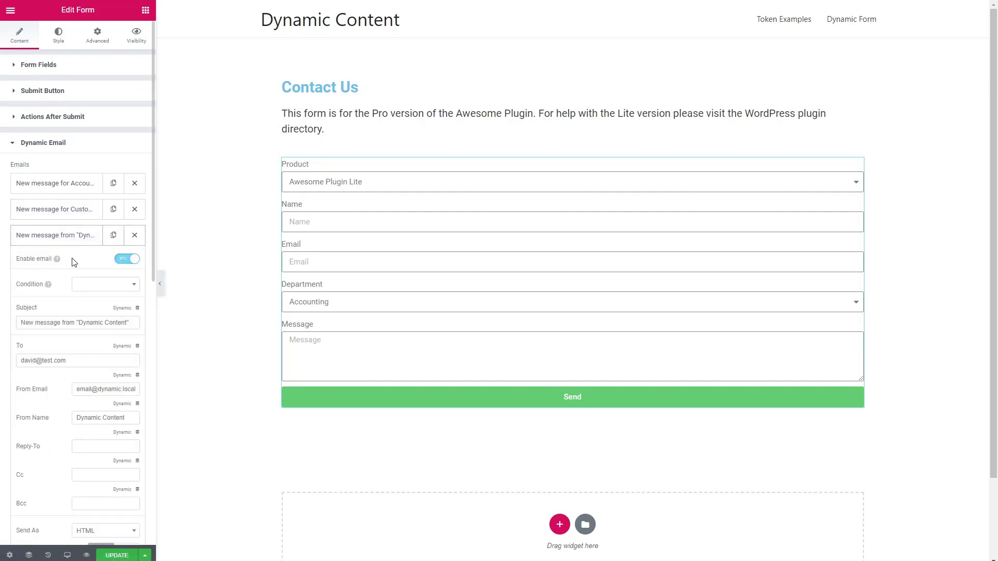
click(93, 286)
click(93, 367)
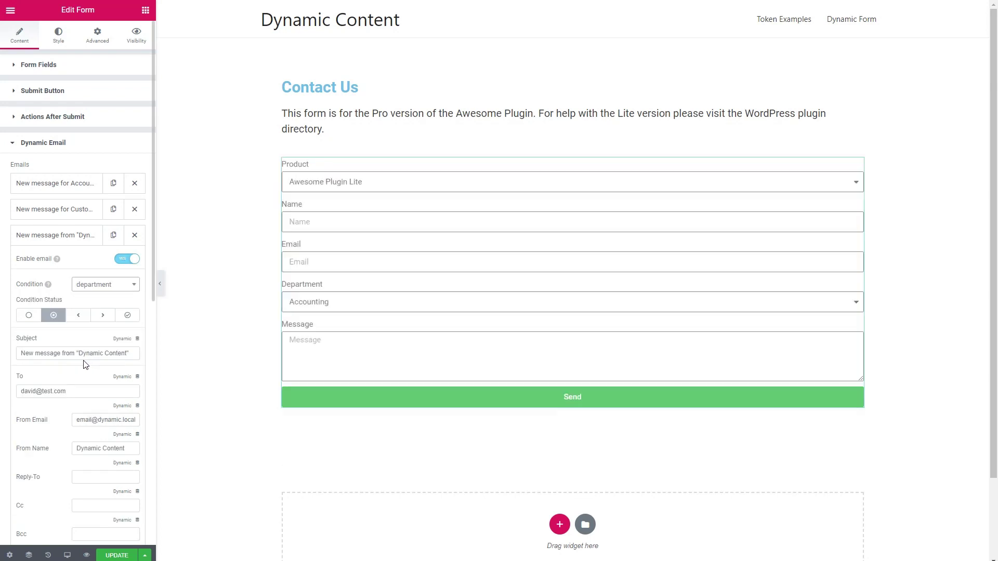
click(127, 315)
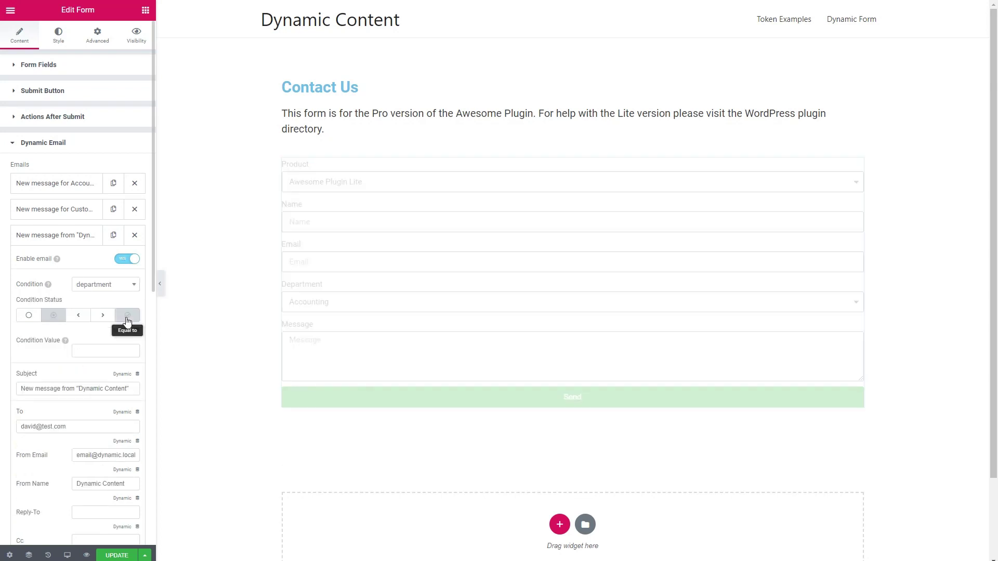
click(93, 350)
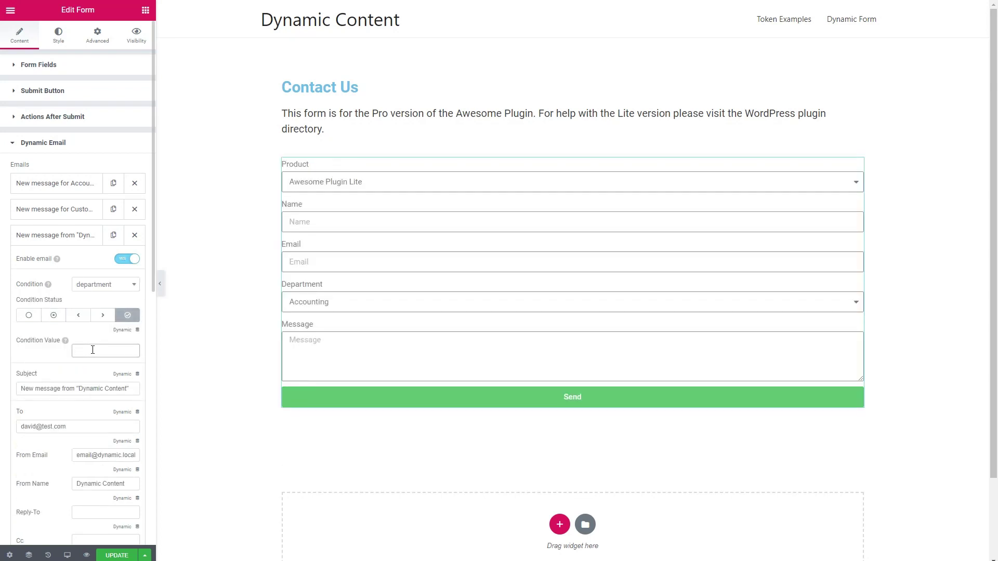
text(Sales)
triple_click(122, 388)
text(New message for Sales)
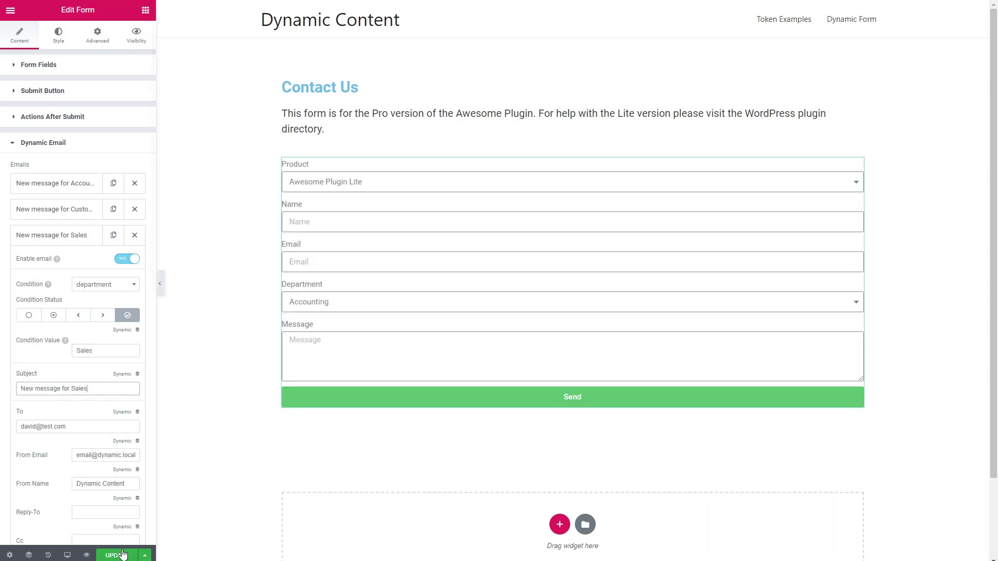
click(119, 555)
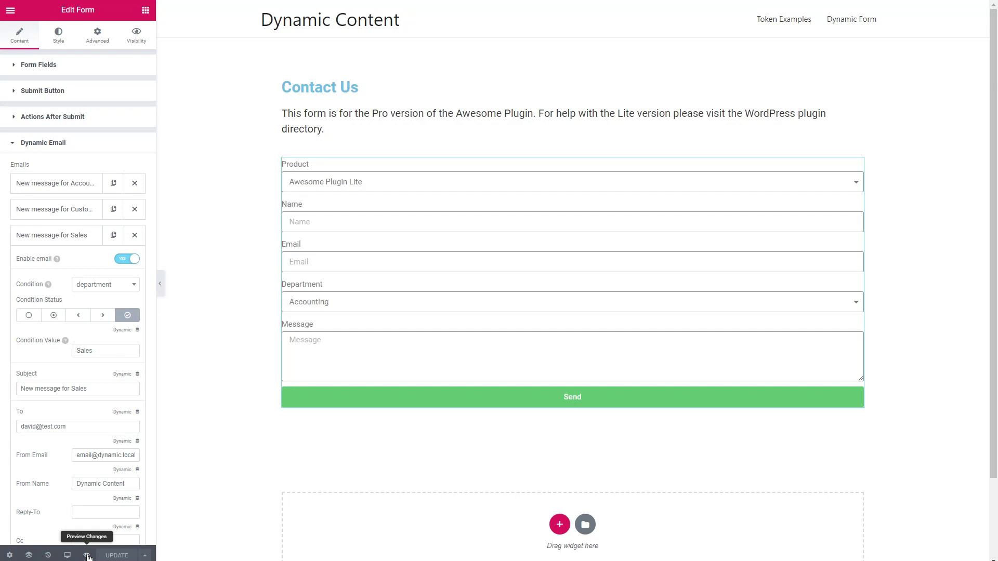
Preview the page and start a test enquiry for Awesome Plugin Pro with the sender's name and e-mail
click(87, 556)
click(296, 199)
click(267, 258)
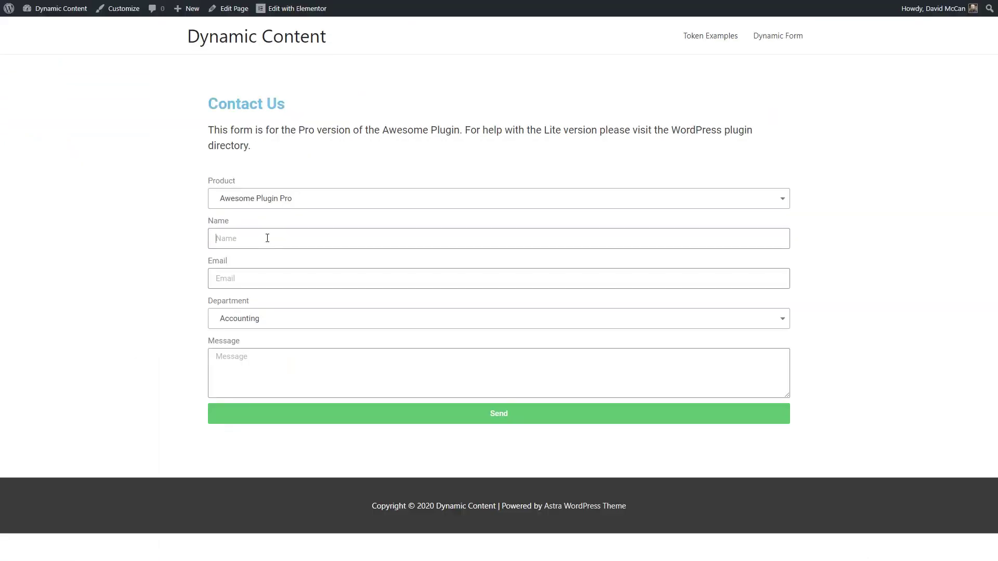
click(267, 238)
key(Tab)
text(david@test.com)
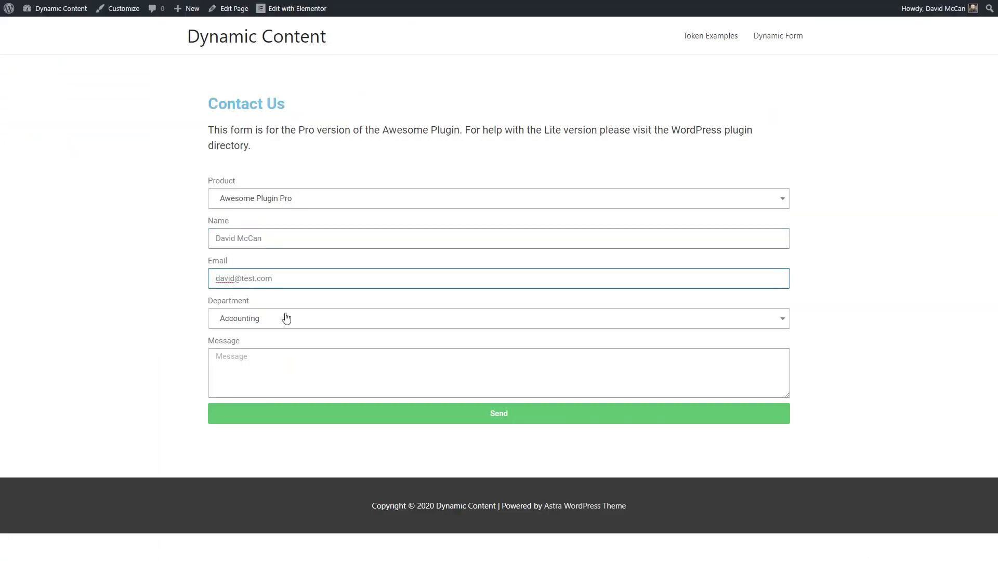
Pick Customer Support, write 'Hi Support. I need help.', send it and dismiss the received email
click(286, 318)
click(249, 382)
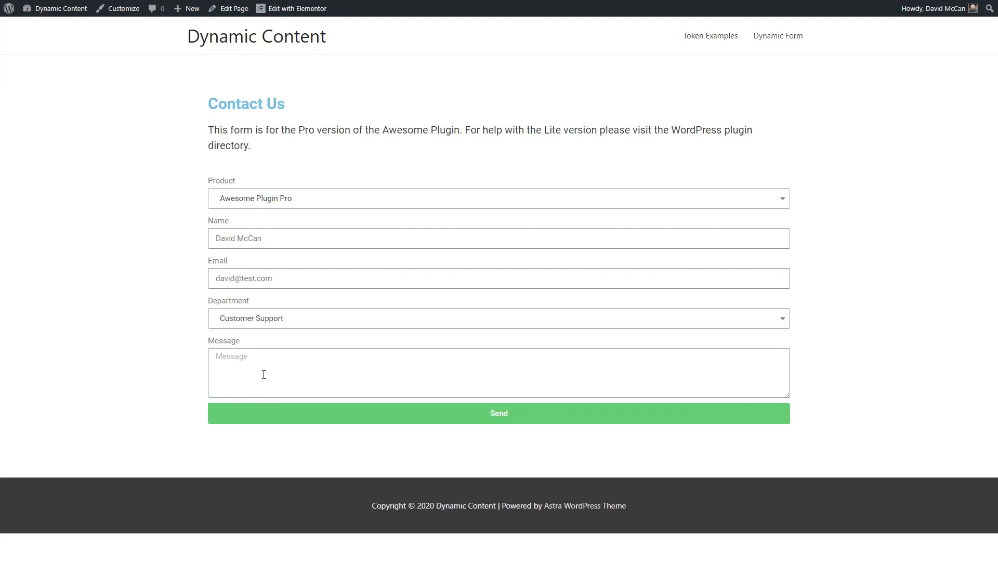
text(Hi Support. I need help.)
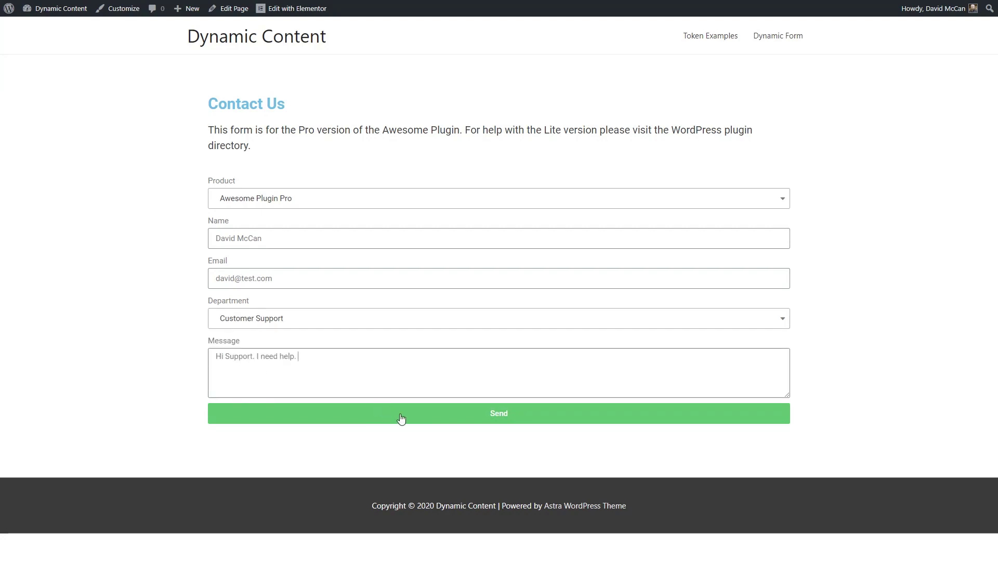
click(401, 419)
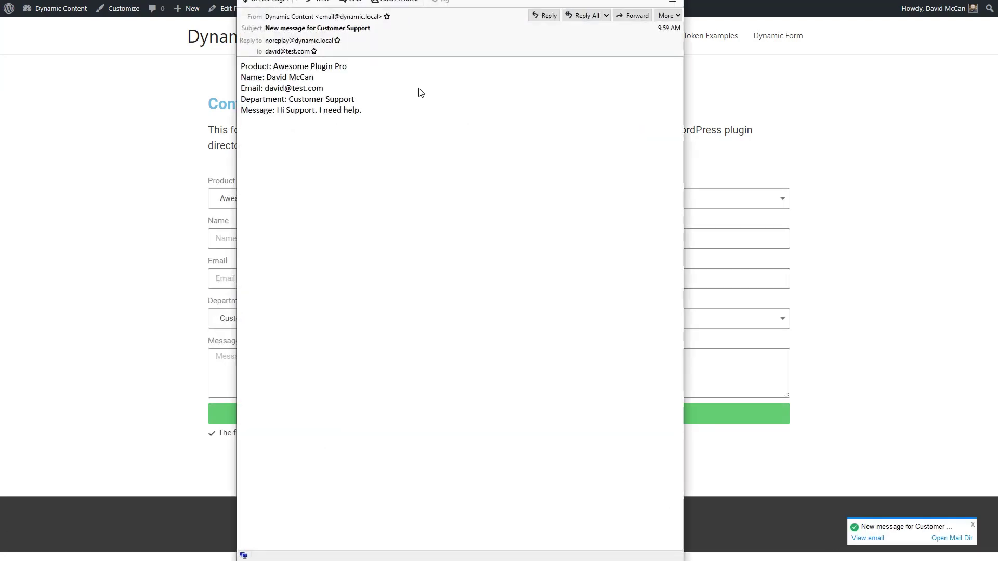
click(288, 52)
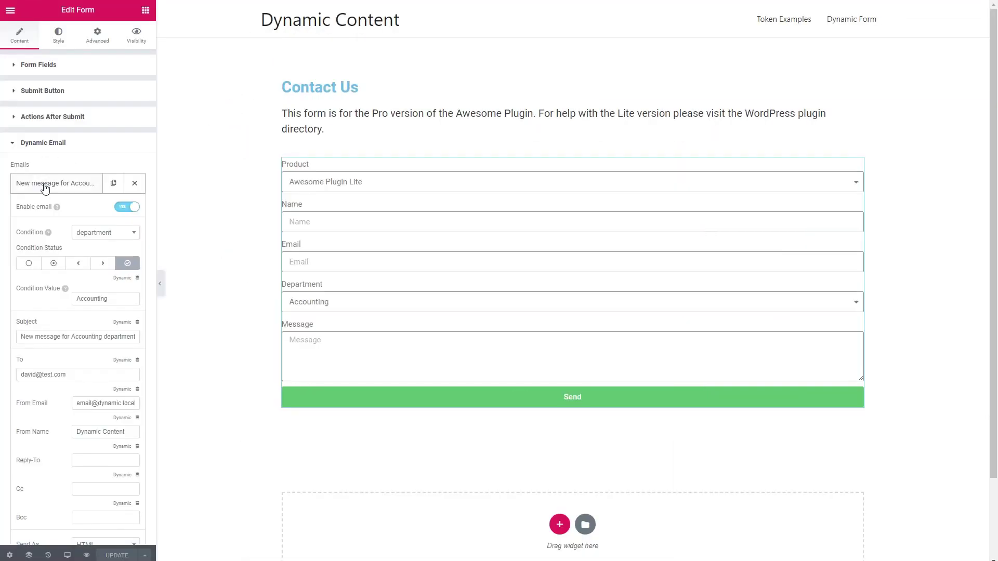
Point the Accounting and Customer Support dynamic emails to their department addresses and start retyping the Sales recipient
triple_click(75, 375)
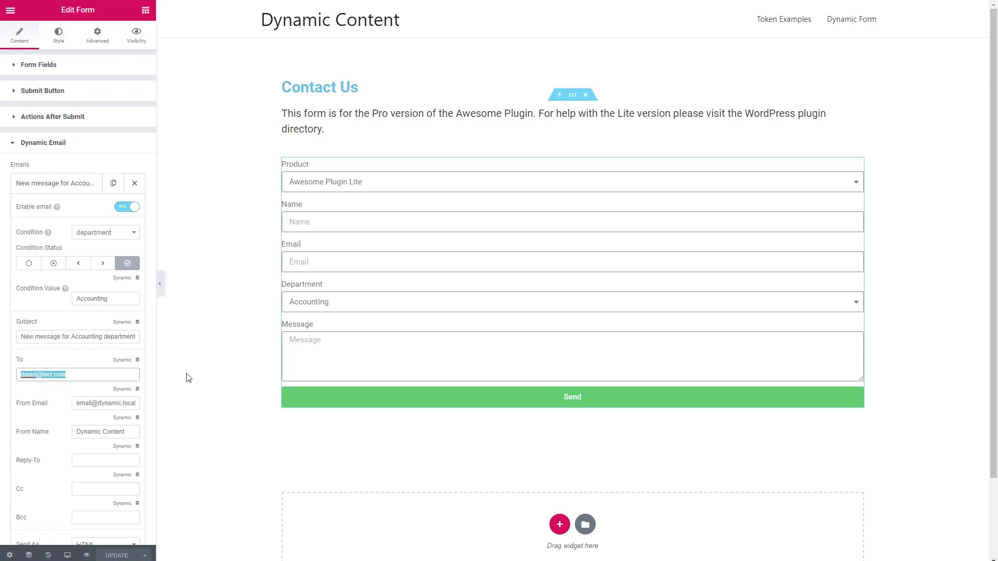
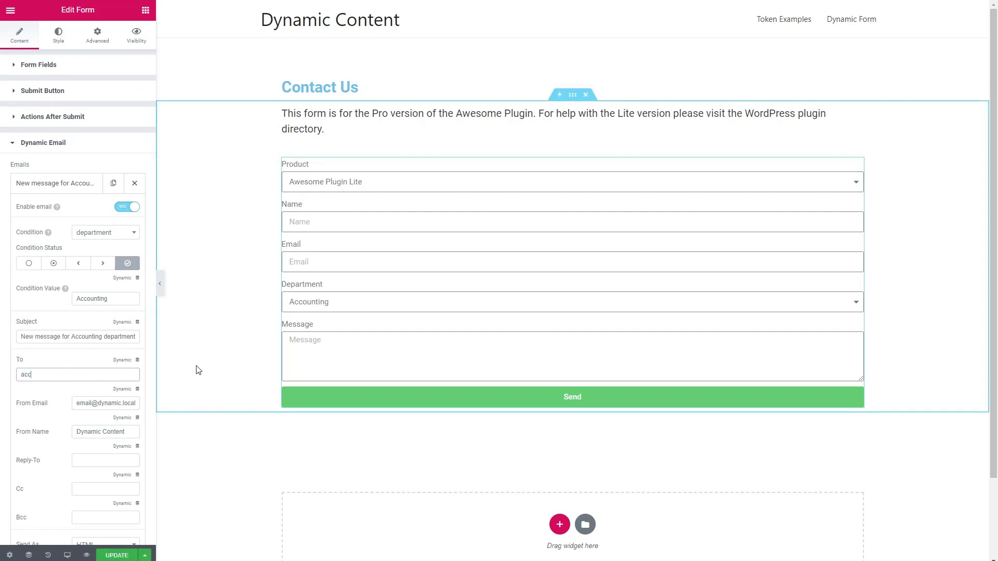
click(67, 190)
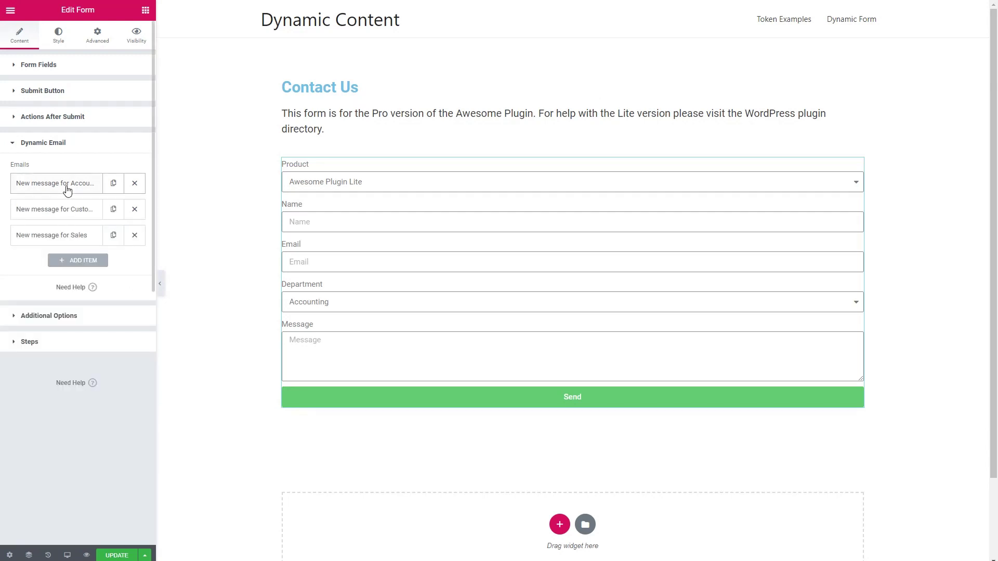
click(62, 211)
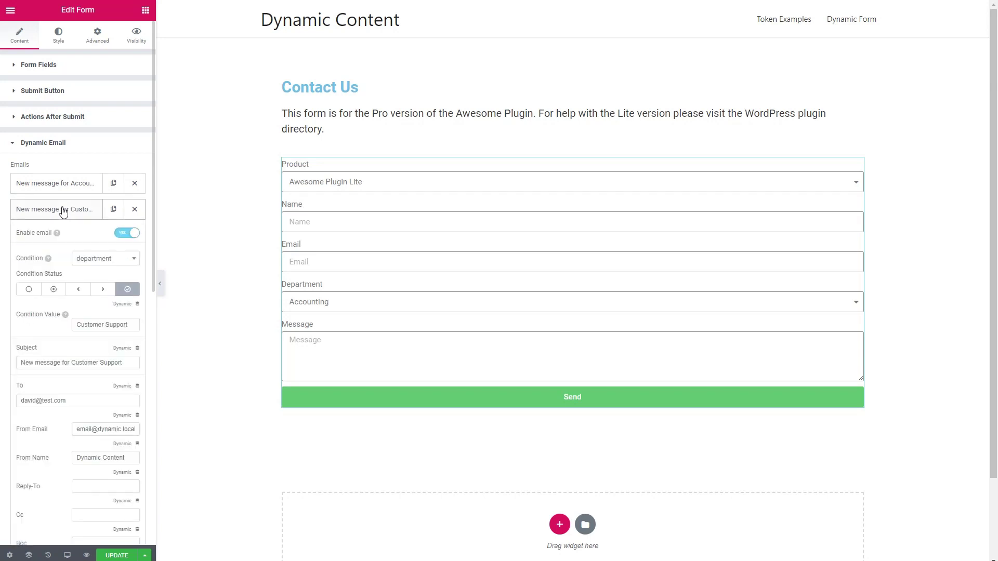
drag(75, 401, 24, 400)
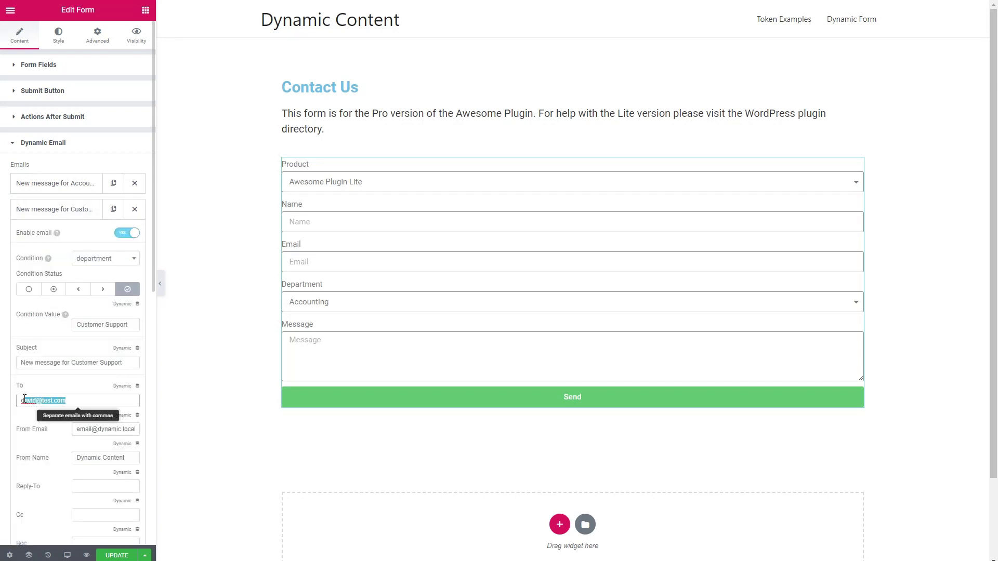
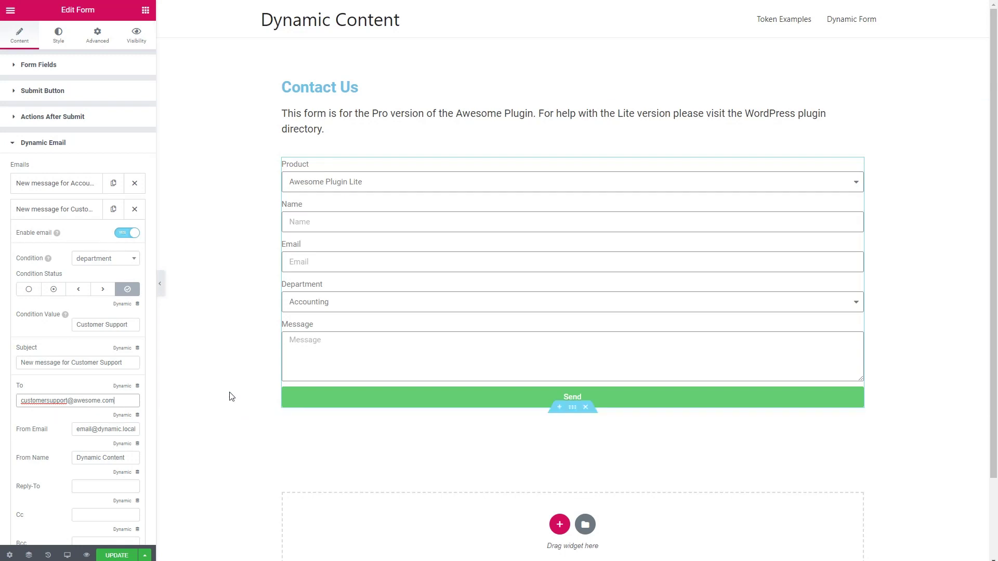
click(76, 212)
click(64, 239)
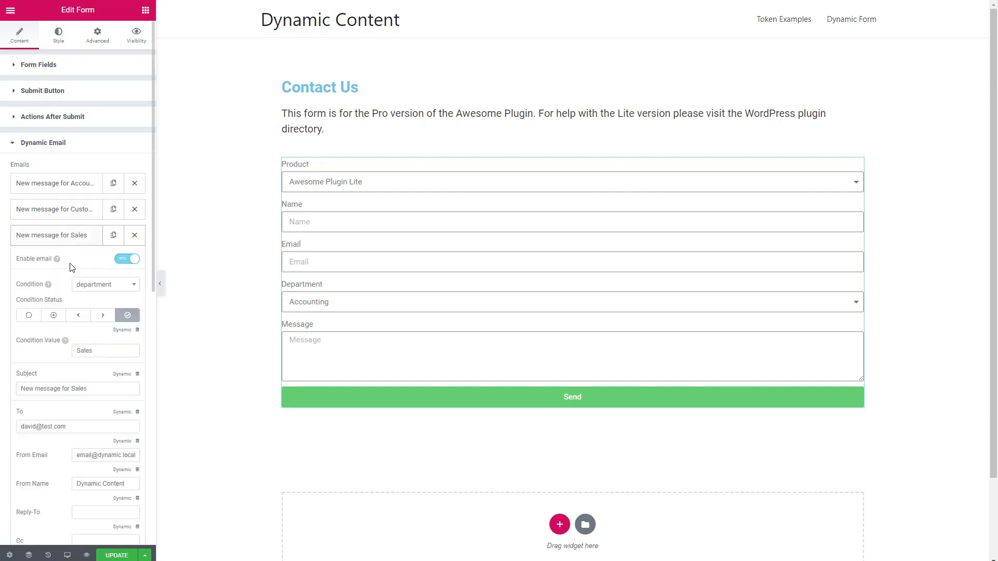
triple_click(54, 424)
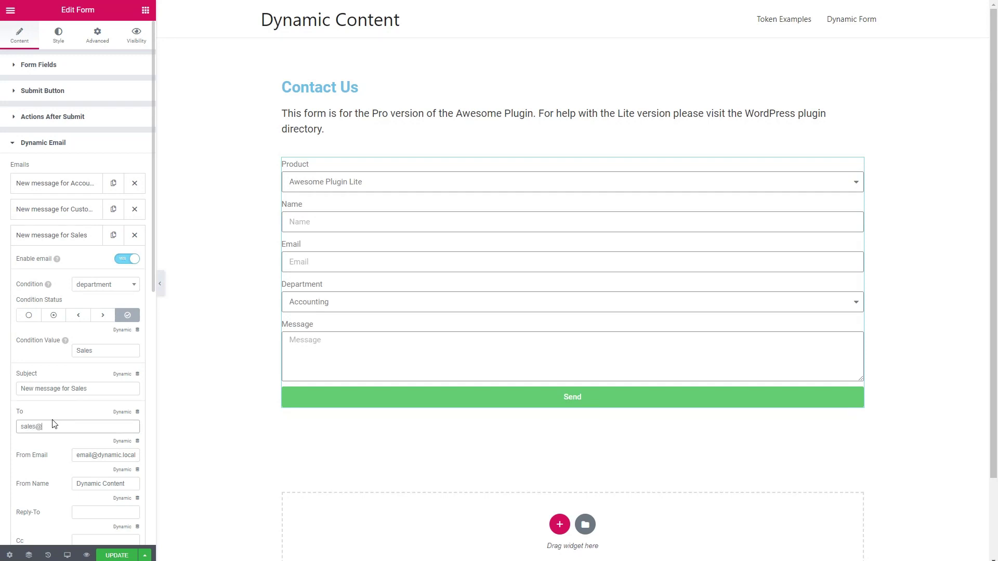
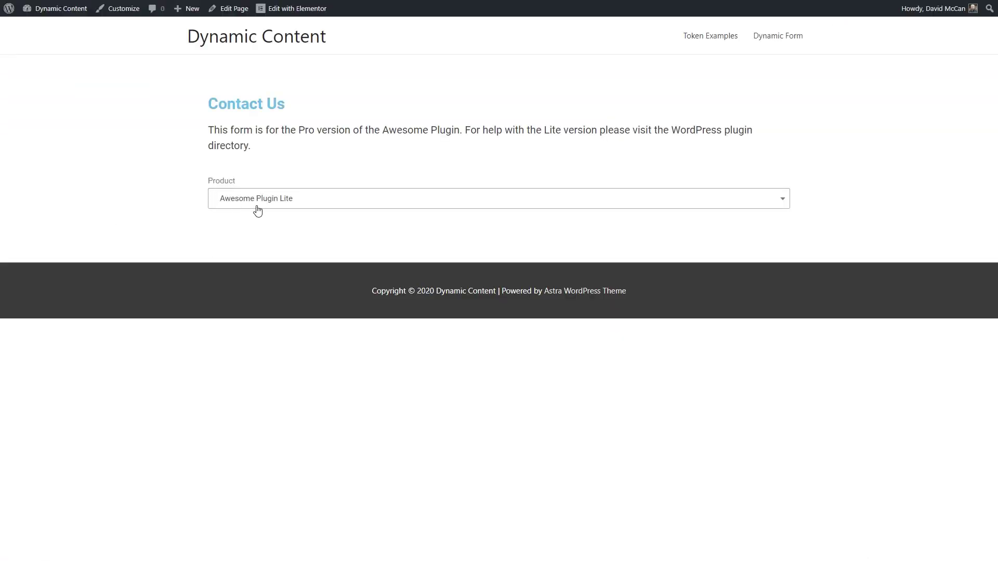
Fill in the previewed form for Awesome Plugin Pro with the sender's name and e-mail
click(257, 207)
click(245, 259)
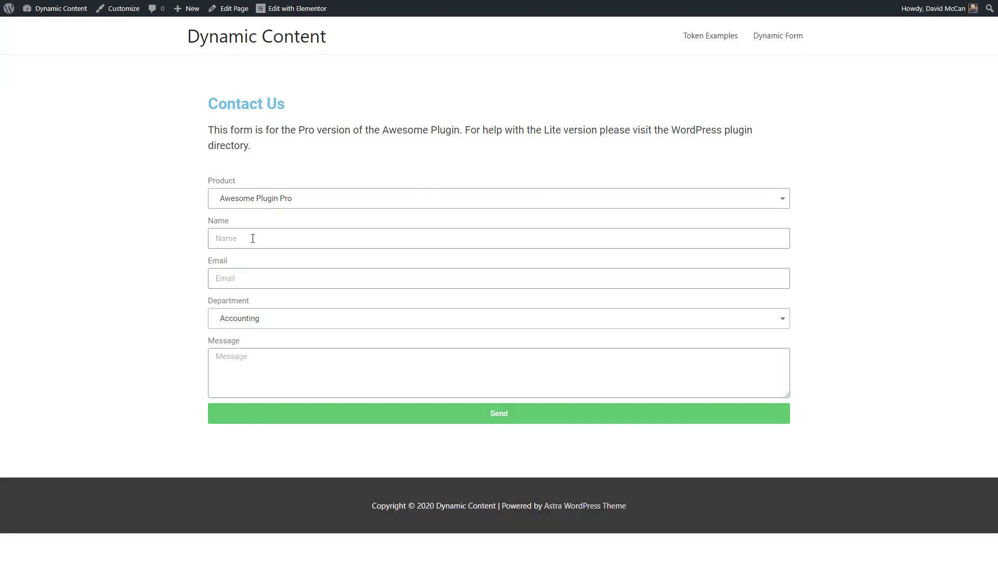
click(253, 238)
key(Tab)
text(david@test.com)
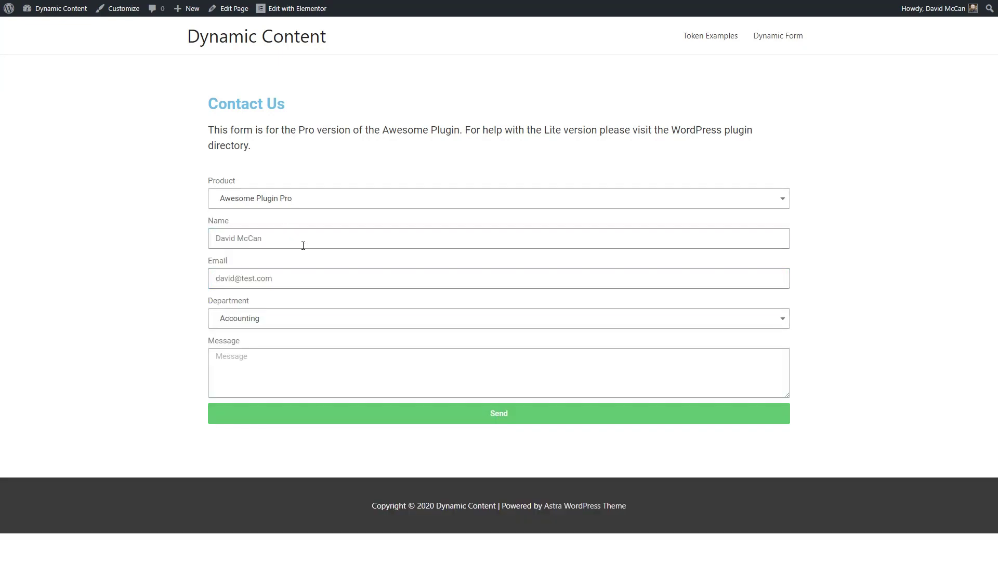
Send it to Customer Support, then open the arriving email to check its recipient address
click(283, 320)
click(251, 379)
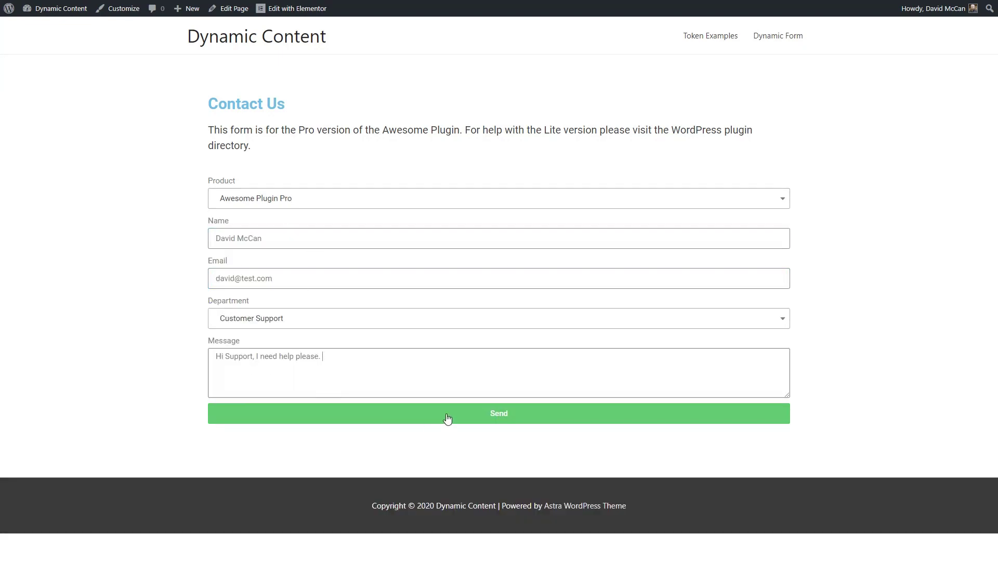
click(469, 412)
click(868, 538)
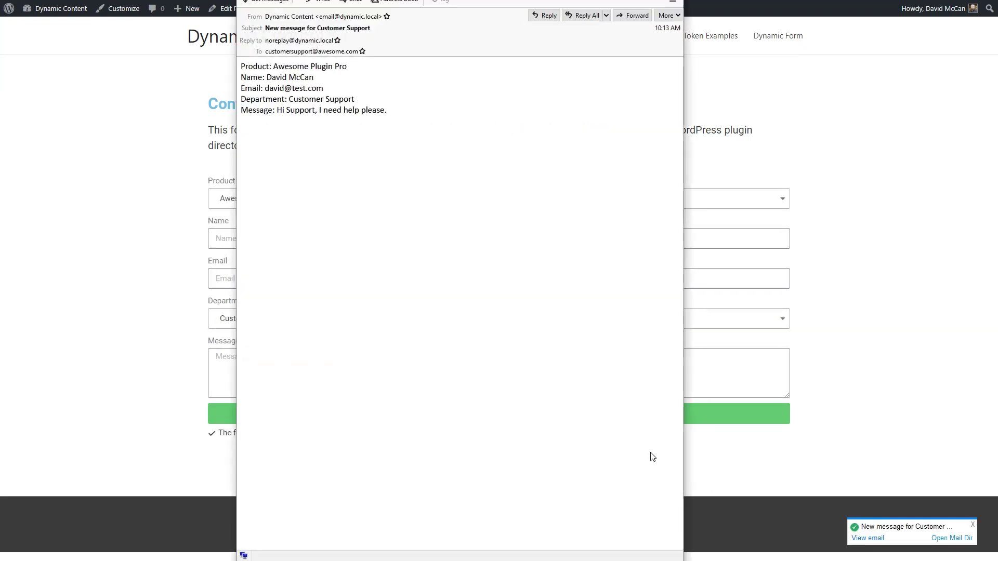
click(275, 52)
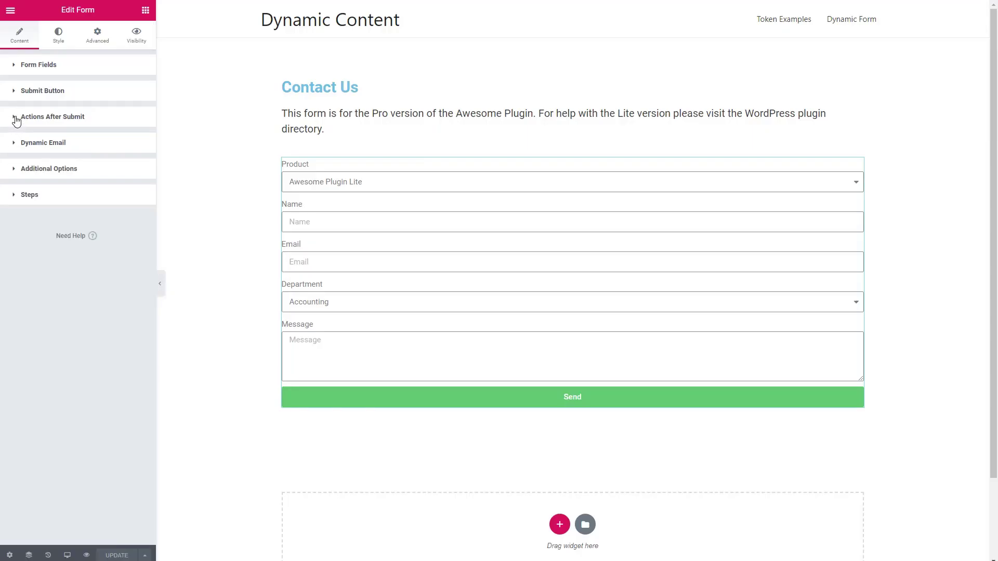
Add a Save action after submit alongside Dynamic Email and expand its settings
click(17, 119)
click(83, 154)
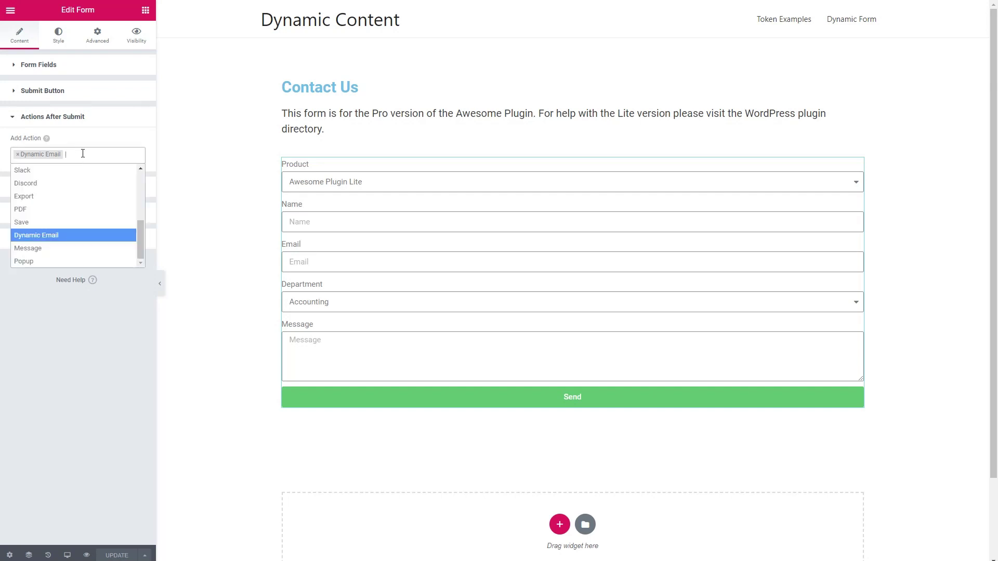
click(62, 224)
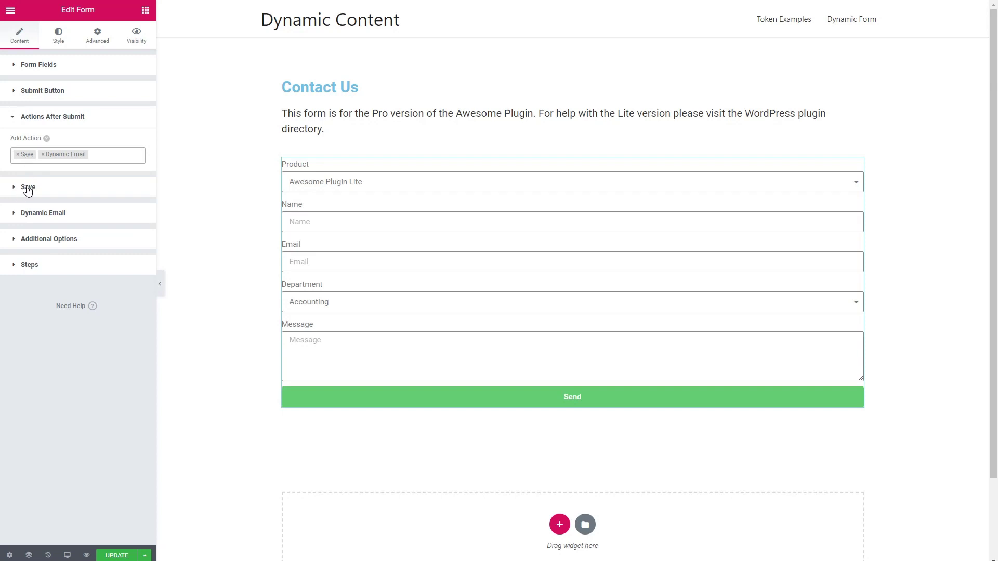
click(28, 189)
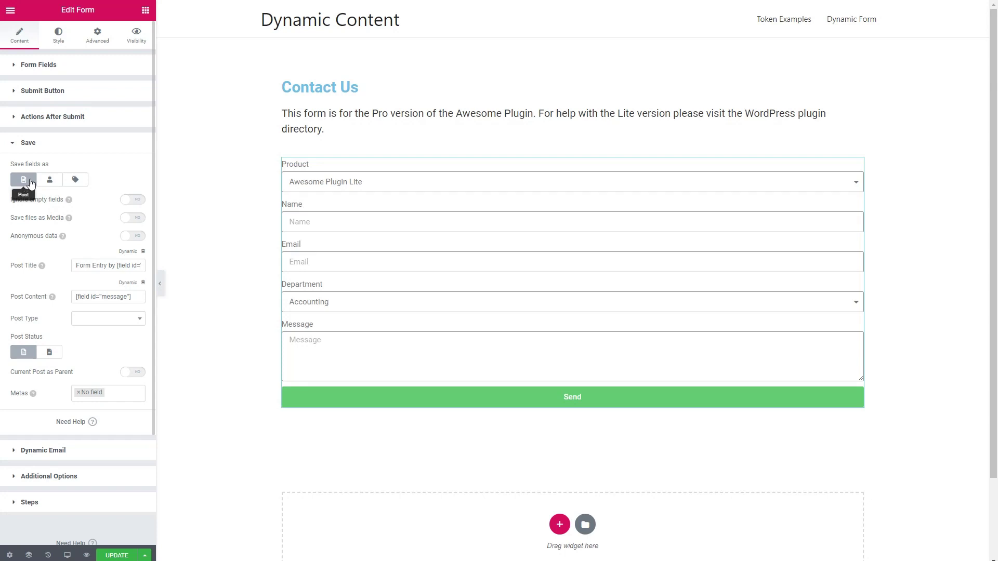
Change the post title to 'Form Entry from [field id="name"] for [field id="department"]'
click(84, 265)
key(Right)
key(Right)
key(Right)
key(Right)
key(Right)
key(Right)
key(Right)
key(Right)
key(Right)
key(Right)
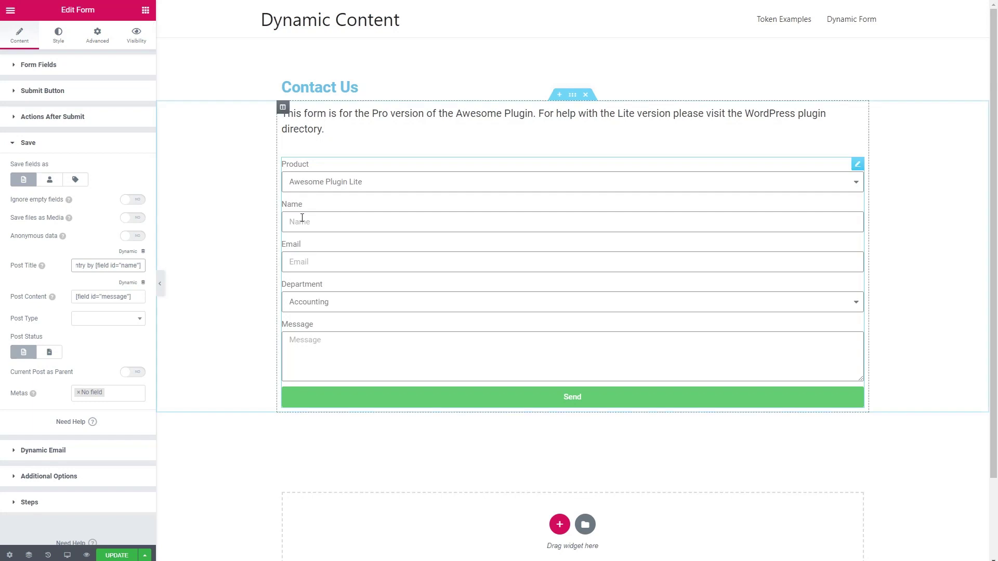
click(85, 265)
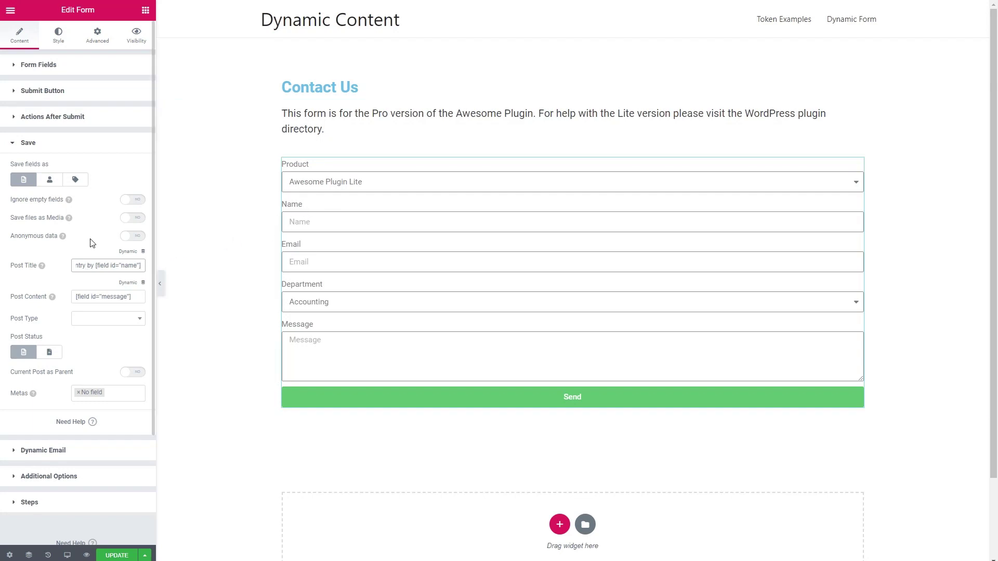
key(Delete)
key(Delete)
key(Delete)
text(from)
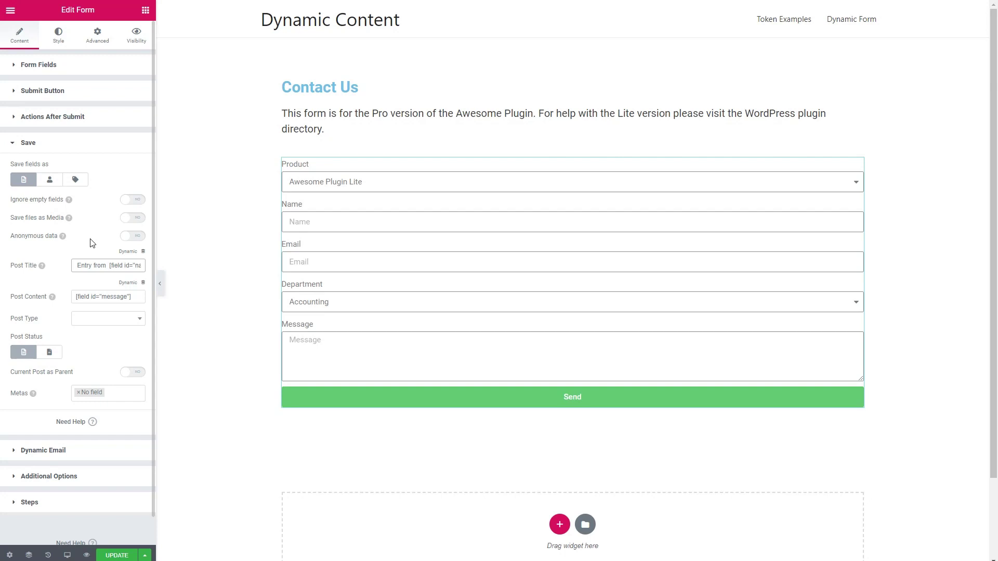
key(End)
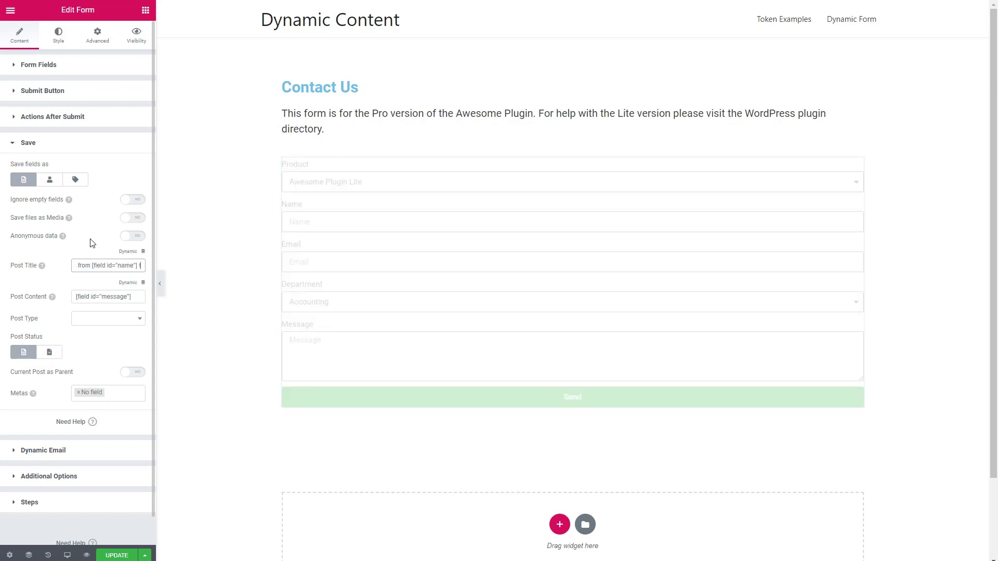
text(for [)
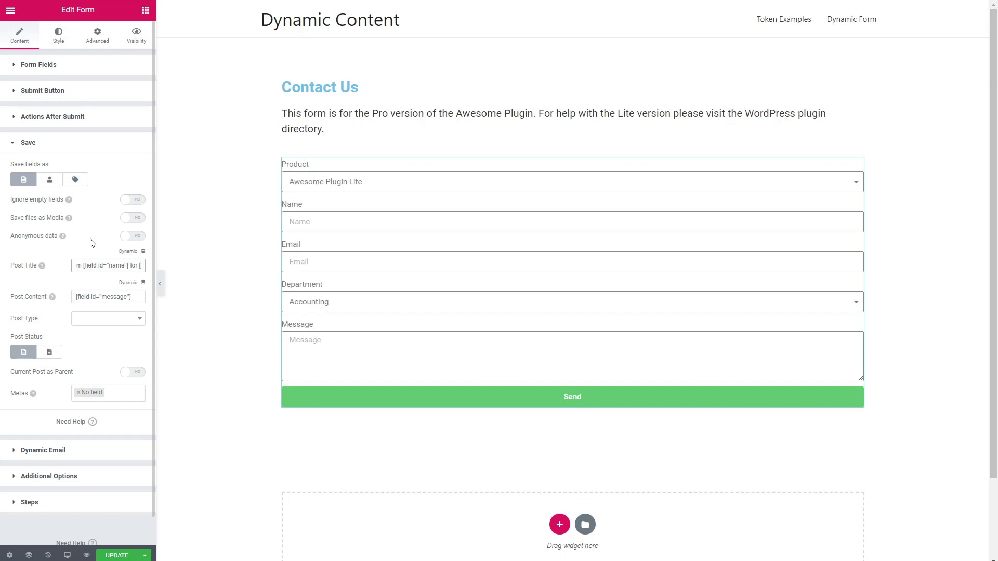
text(field id)
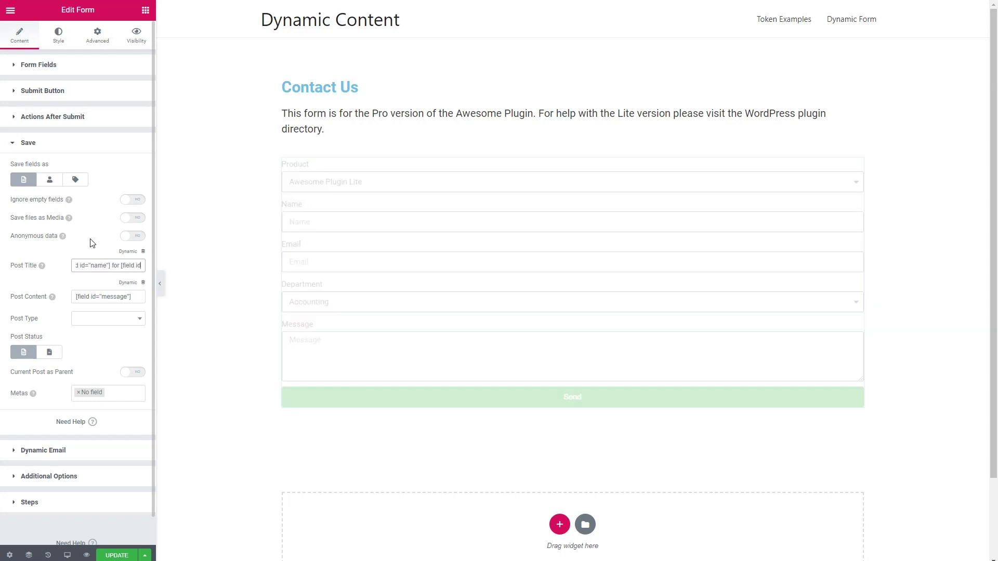
text(="department"])
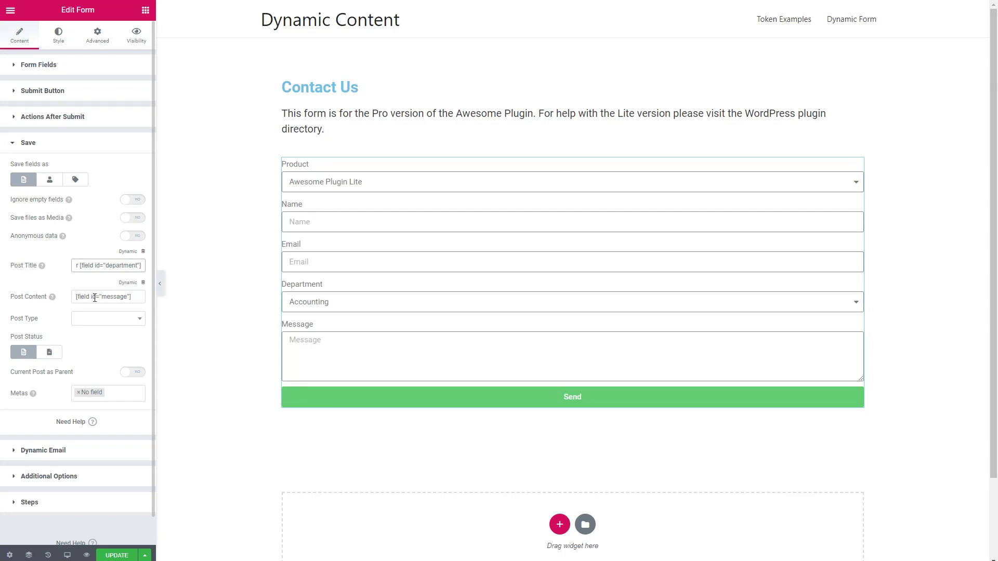
Set the post type to Contacts and update the page
click(97, 318)
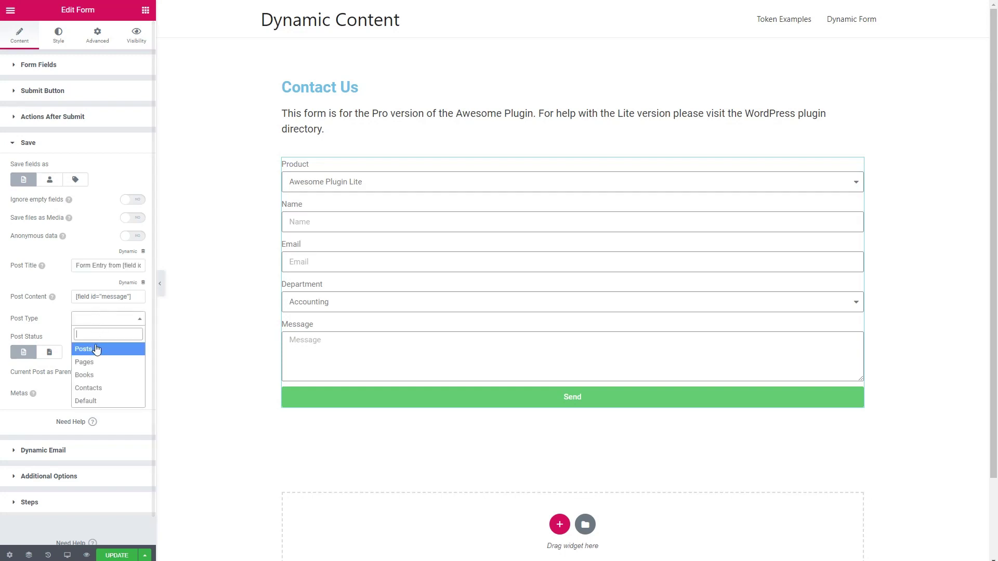
click(88, 388)
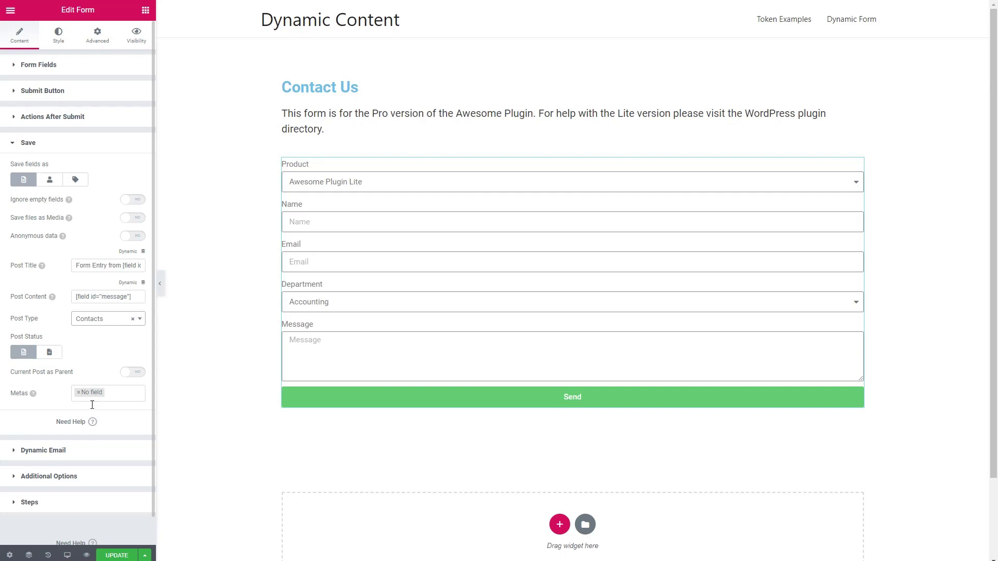
click(110, 556)
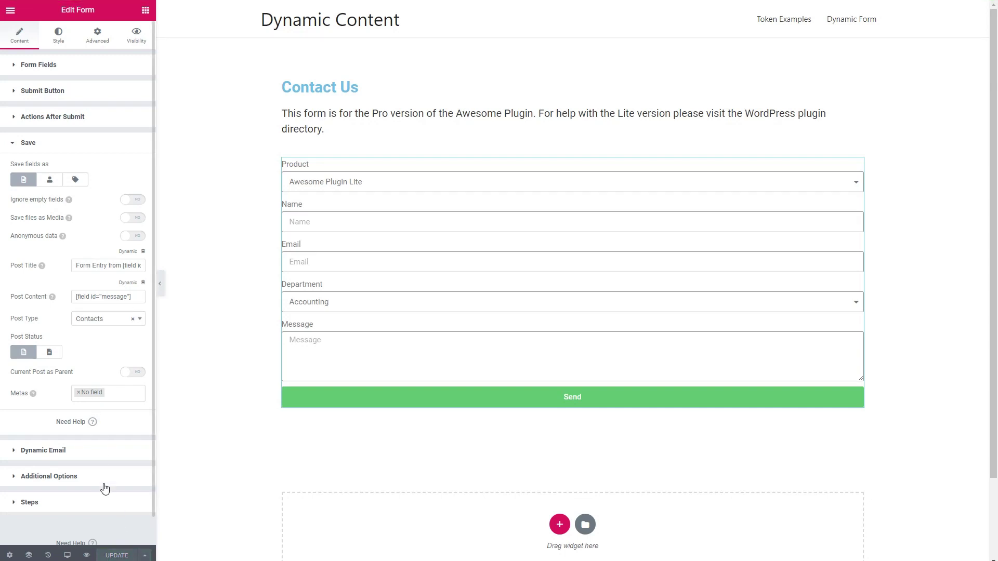
Preview the updated page and fill in an Awesome Plugin Pro enquiry with the sender's name and e-mail
click(87, 555)
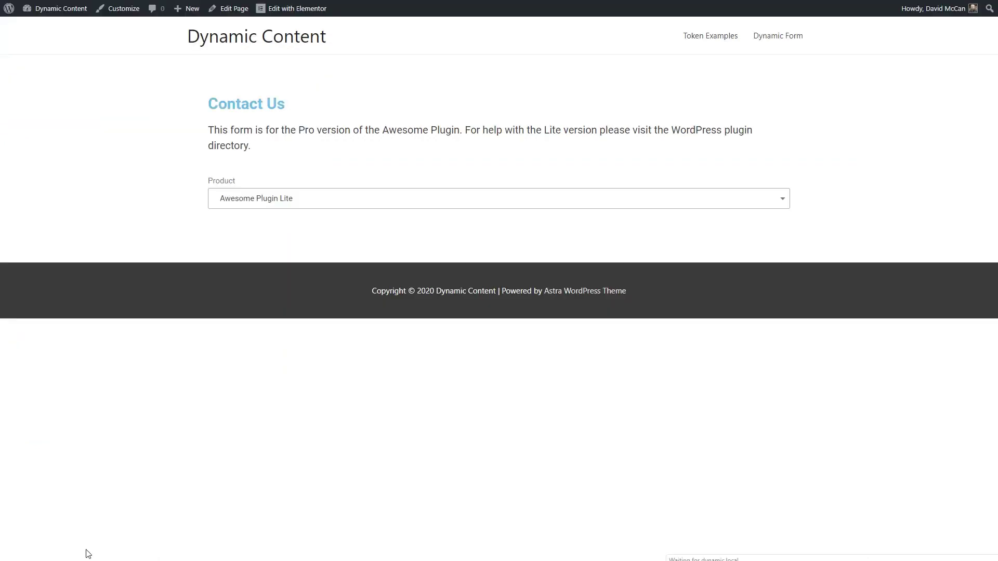
click(276, 200)
click(255, 259)
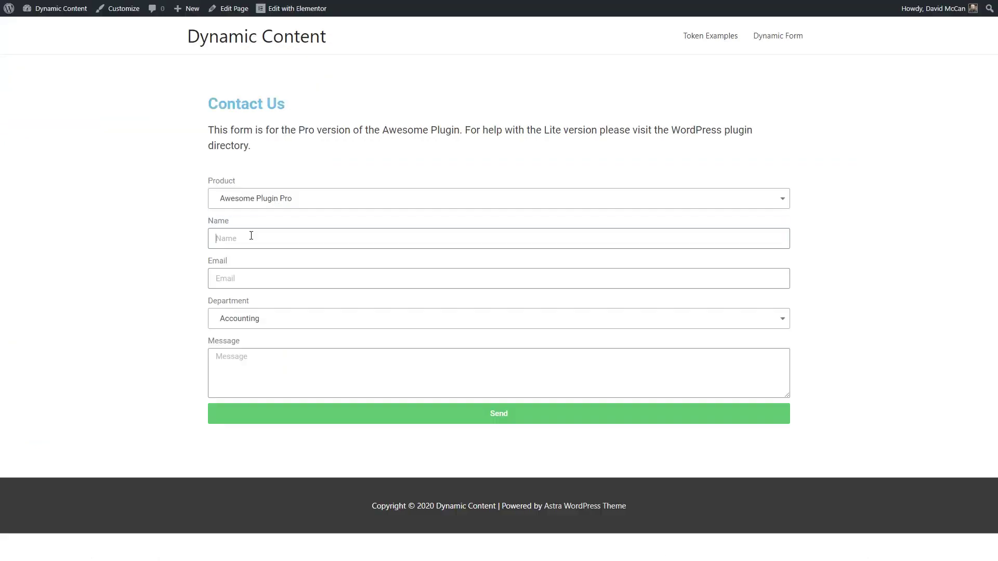
click(251, 236)
key(Tab)
text(david@test.com)
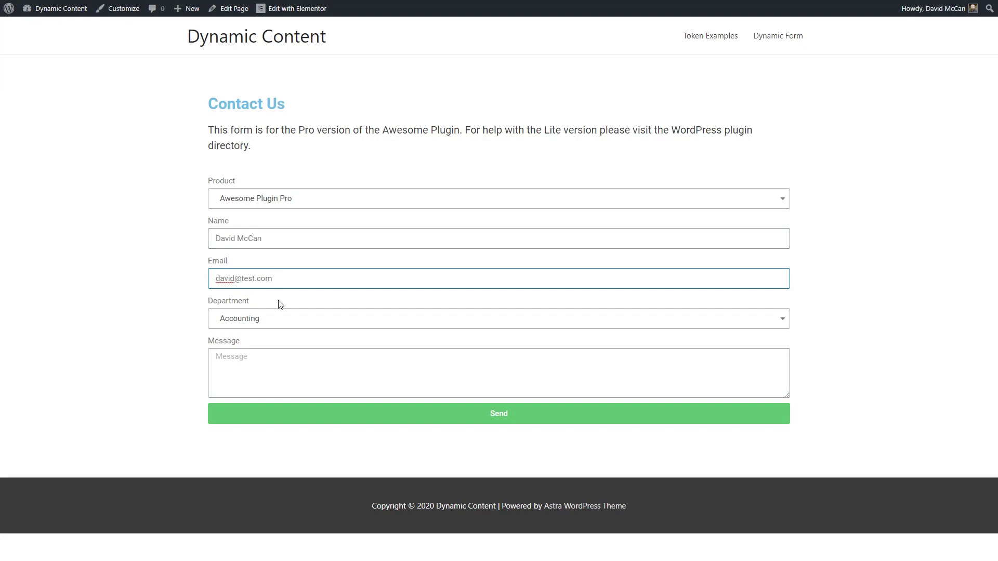
Choose Sales, write 'This plugin is awesome. Can I buy 100 licenses?' and send it
click(273, 319)
click(243, 402)
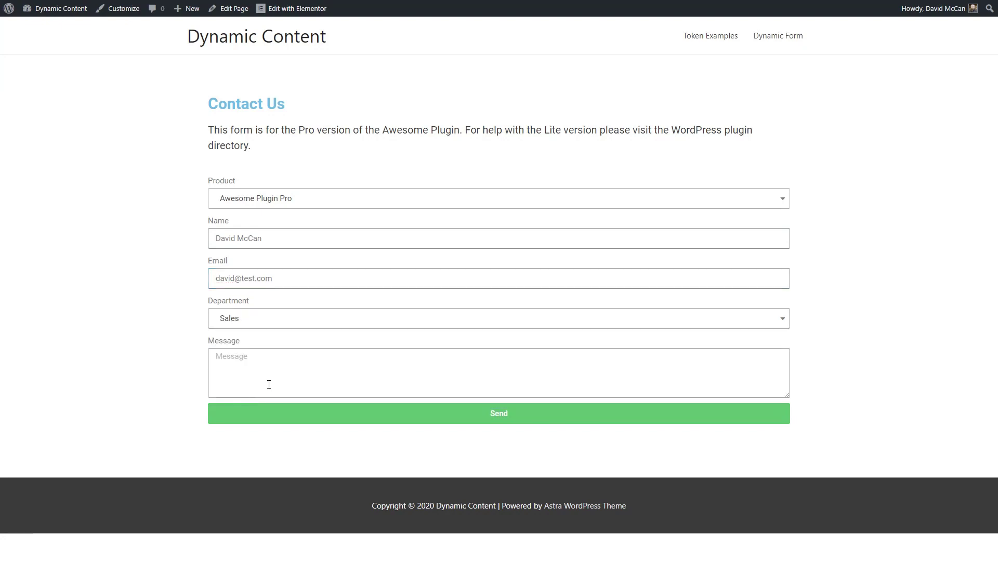
click(270, 375)
text(This plugin is awesome. Can I buy 100 licenses?)
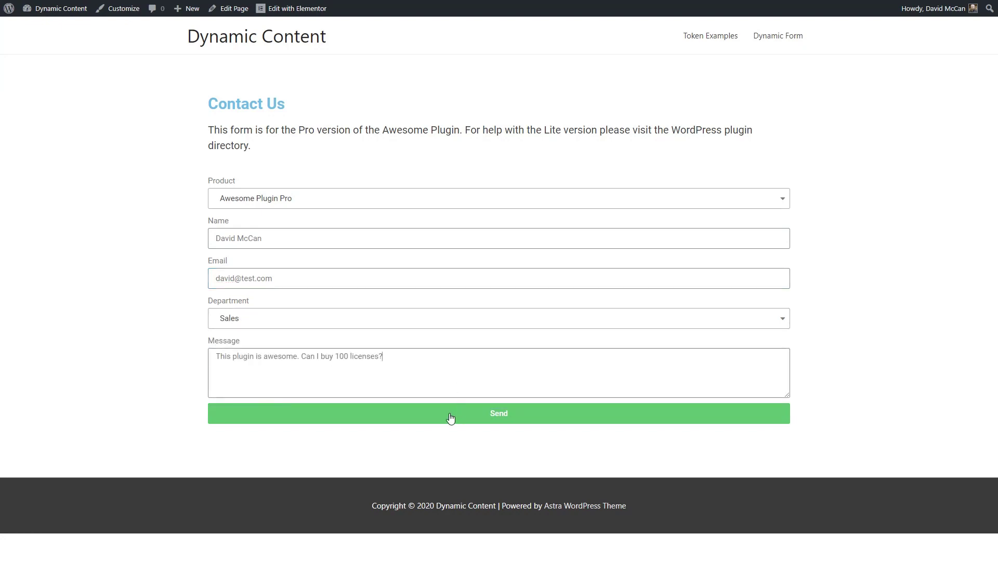
click(450, 418)
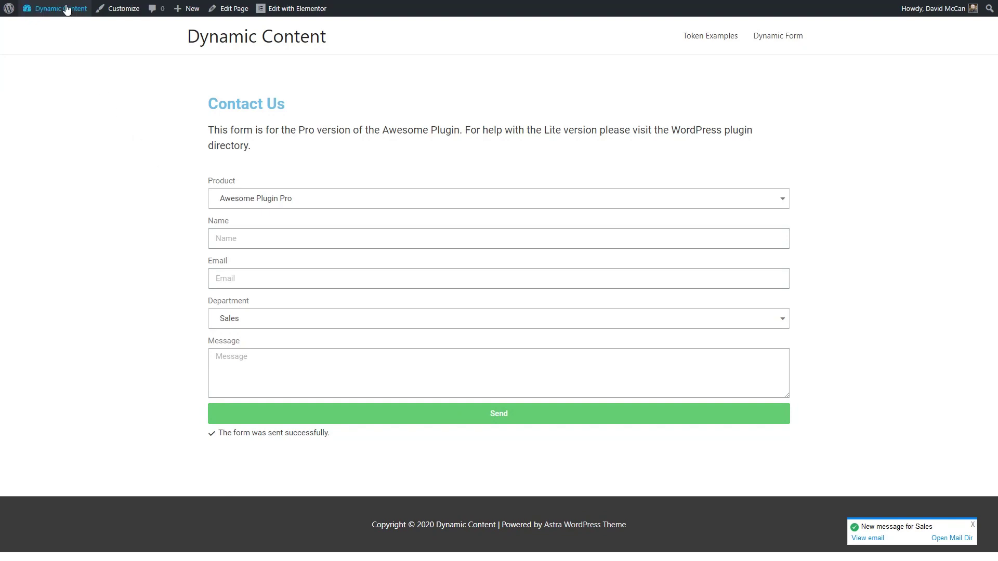
From the Dashboard, open the new Sales form entry under Contacts > All Contacts for editing
mouse_move(65, 9)
click(49, 31)
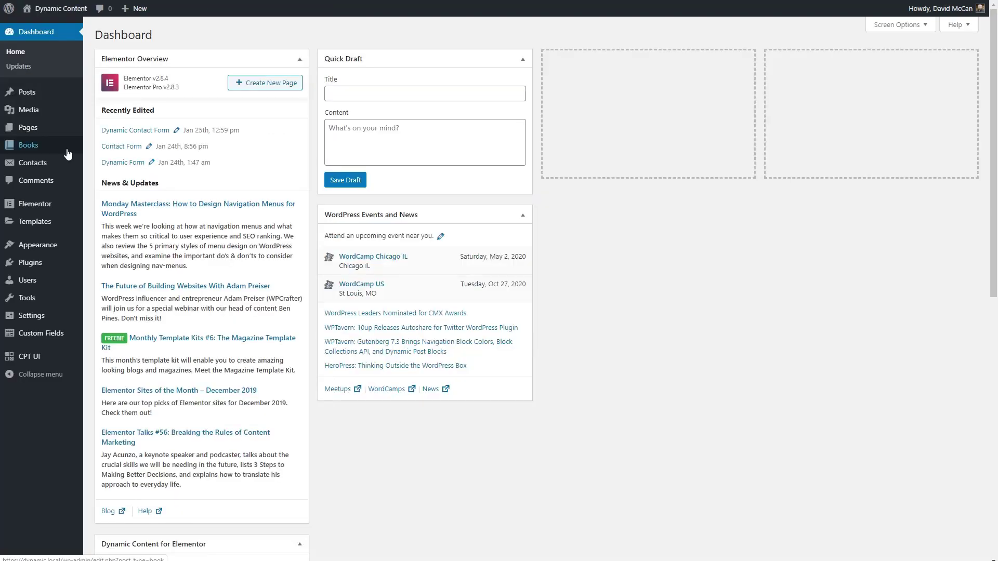
mouse_move(32, 163)
click(124, 167)
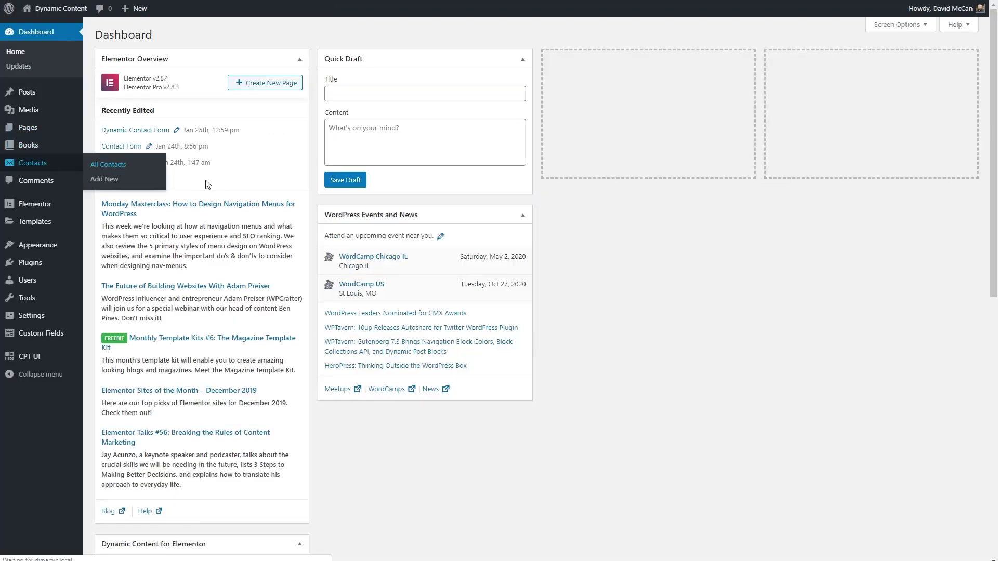
mouse_move(145, 123)
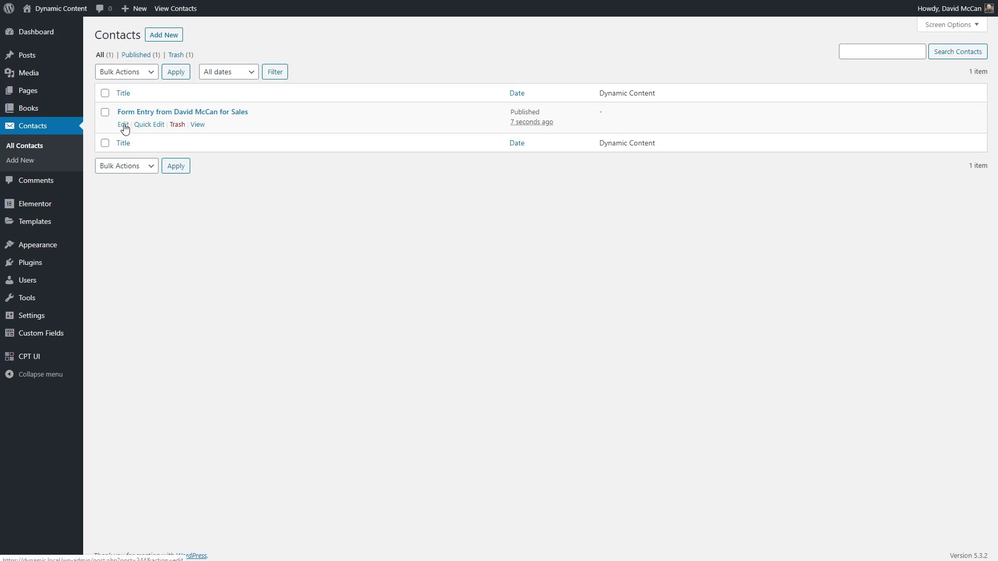
click(123, 124)
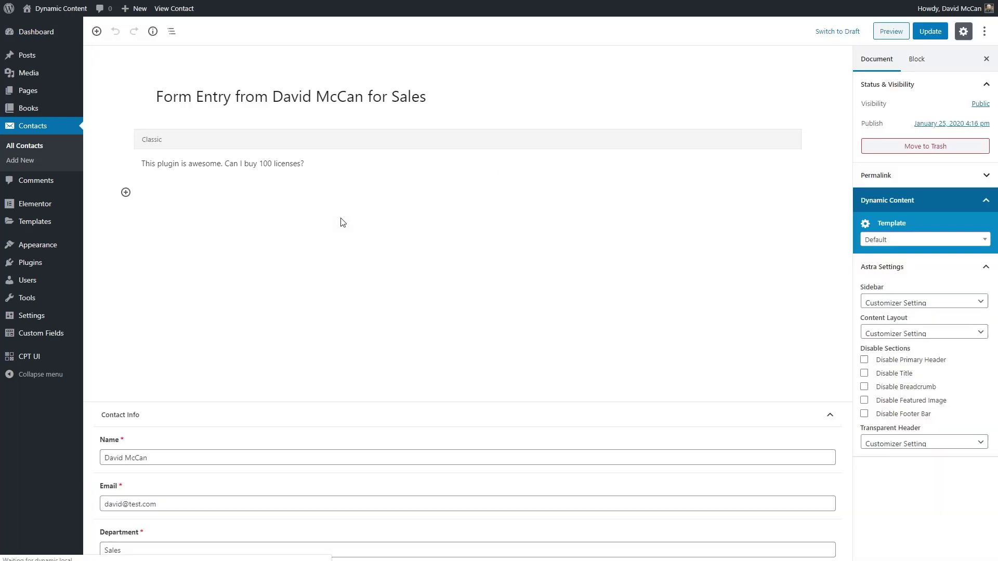